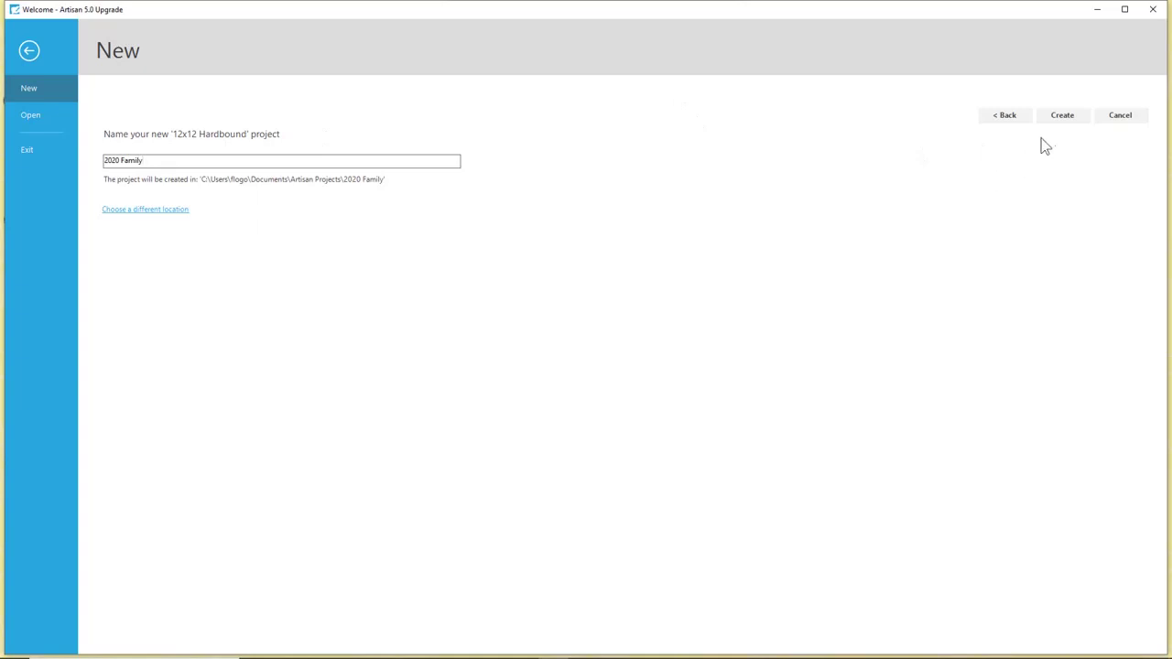
Create the 12x12 Hardbound project named 2020 Family and go to page 2
left_click(1062, 117)
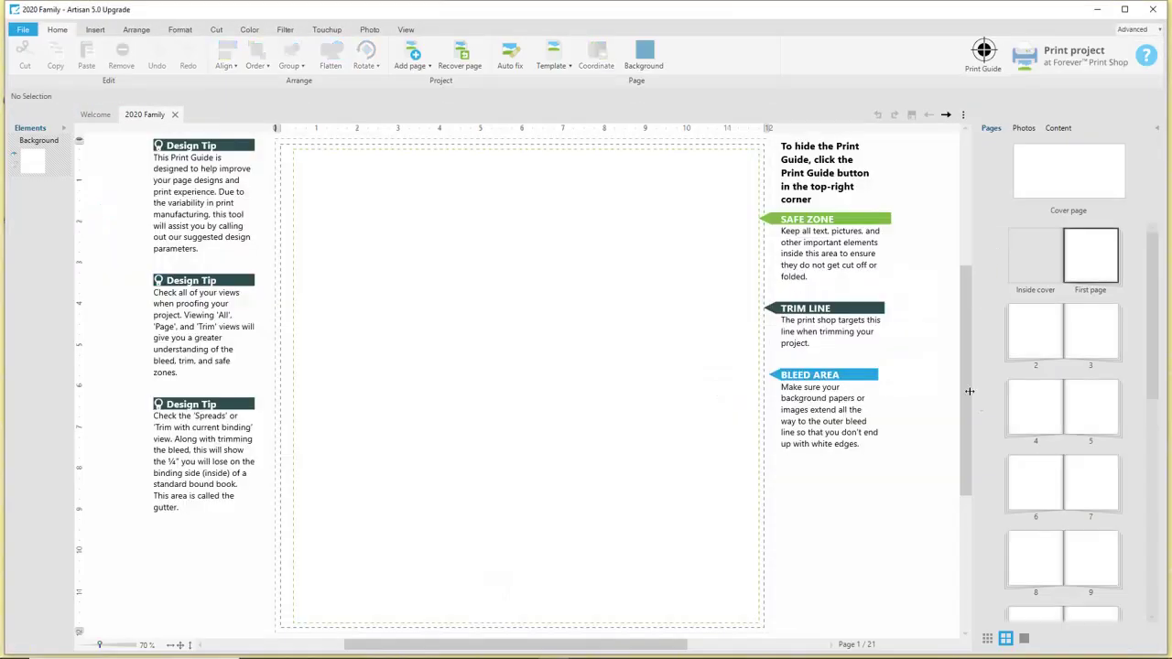
left_click(1033, 343)
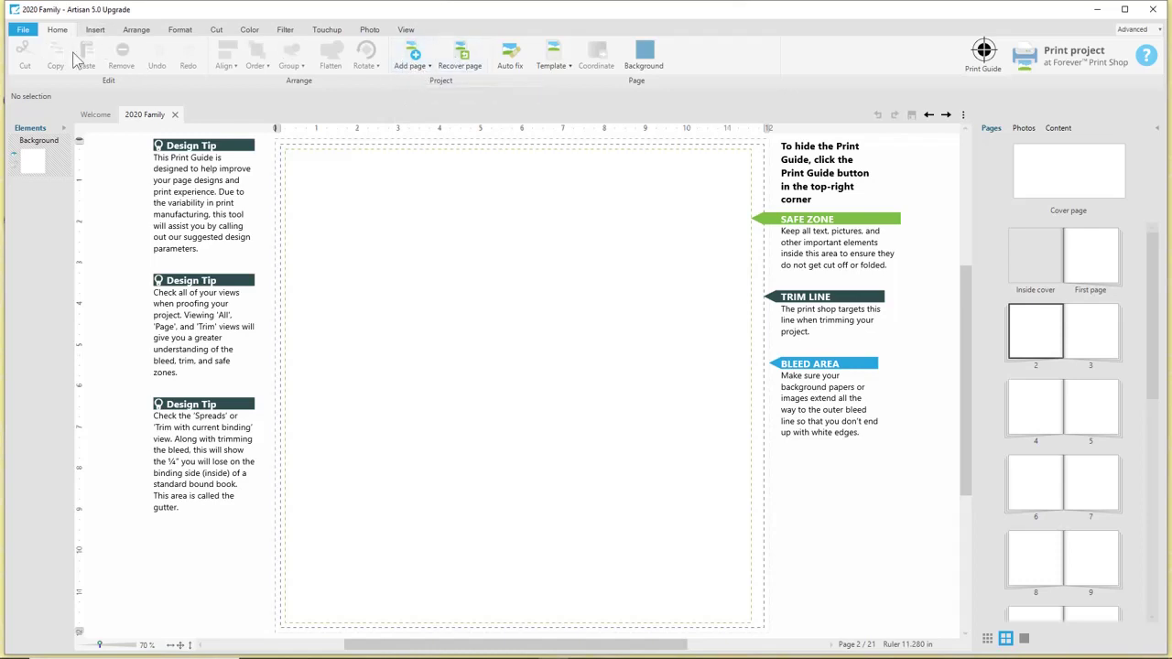
Add the page file page_GK8P.artpage from the Project Recipe Templates folder on the Desktop, showing larger file previews to find it
left_click(420, 67)
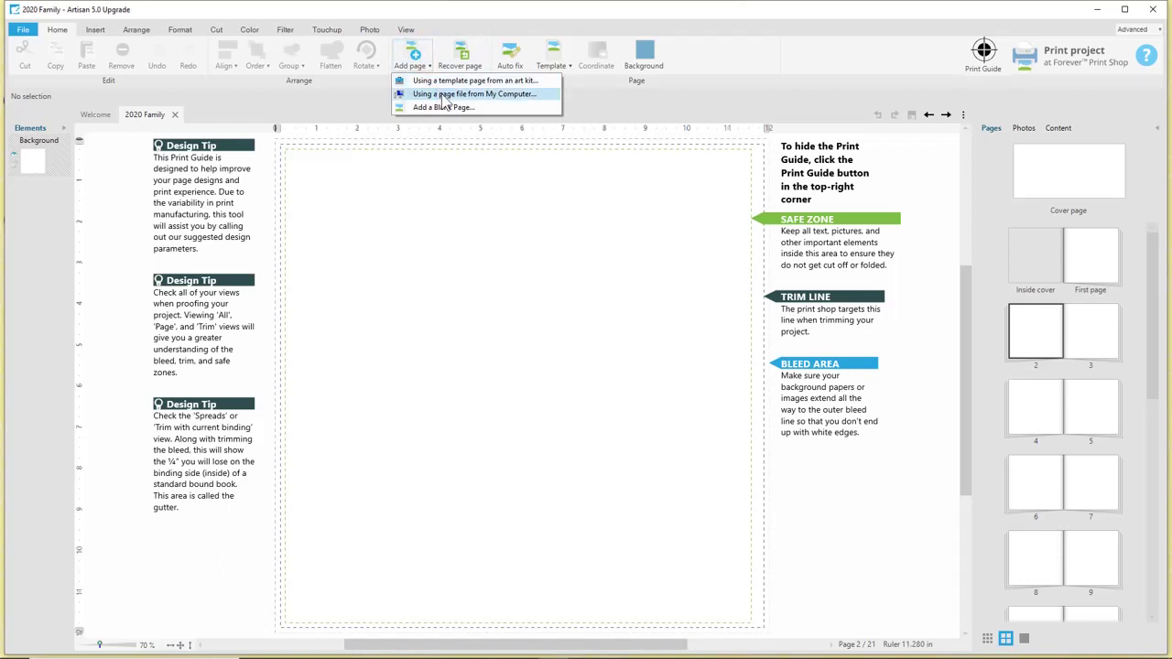
left_click(444, 95)
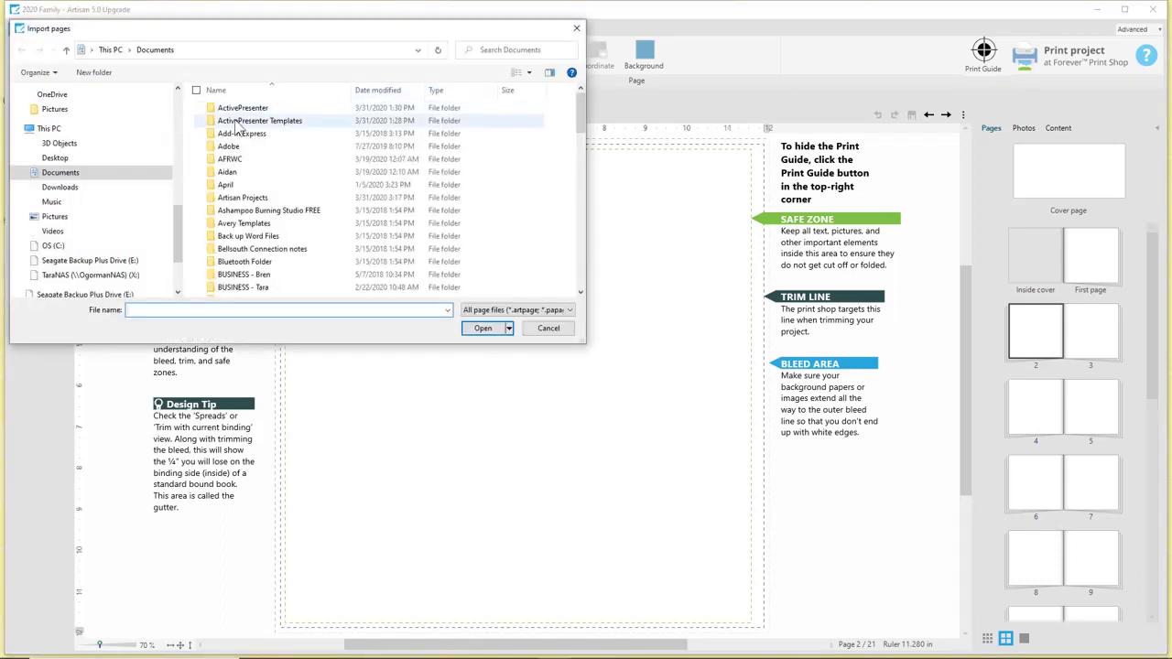
left_click(98, 161)
left_click(370, 132)
double_click(370, 131)
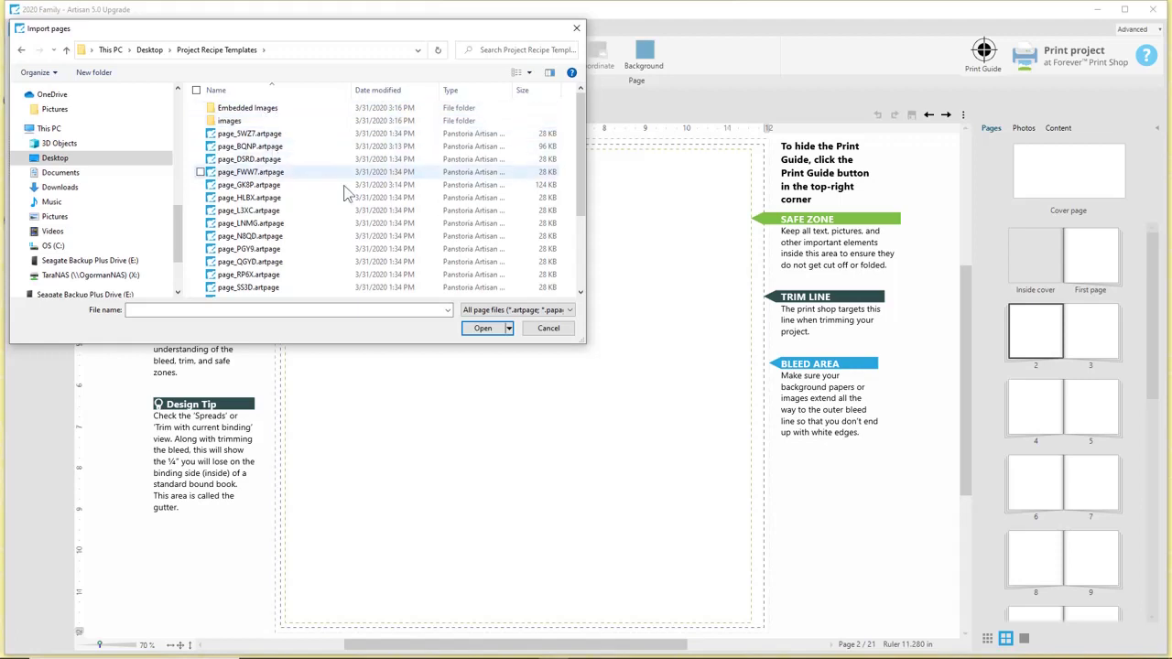
left_click(515, 73)
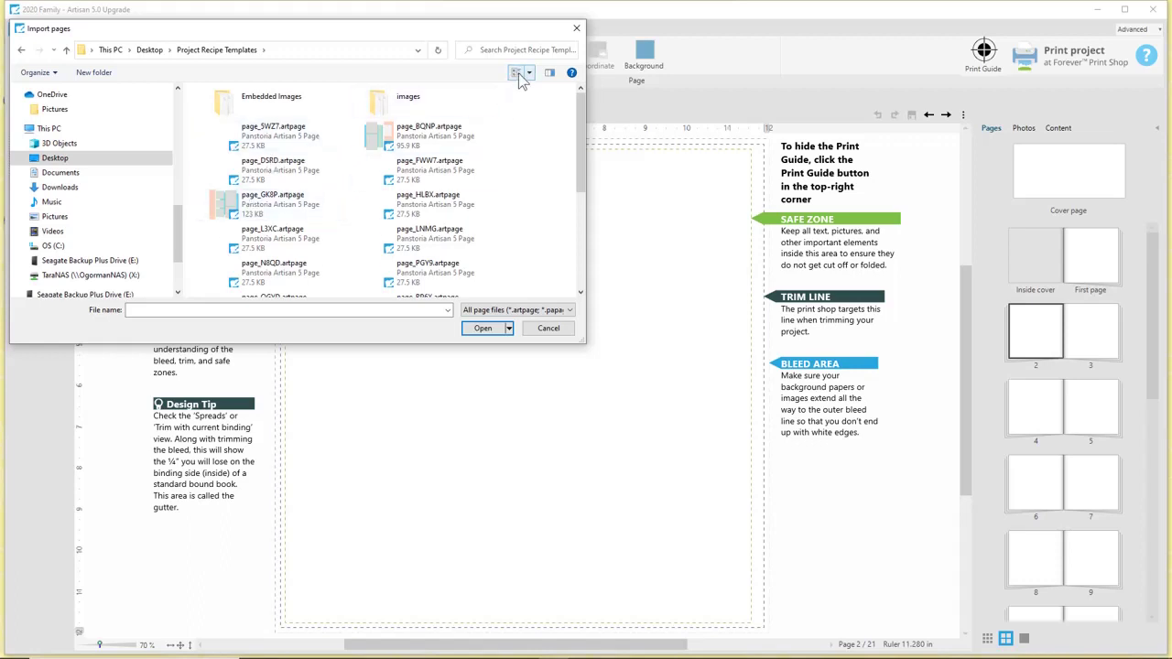
left_click(518, 76)
left_click(519, 76)
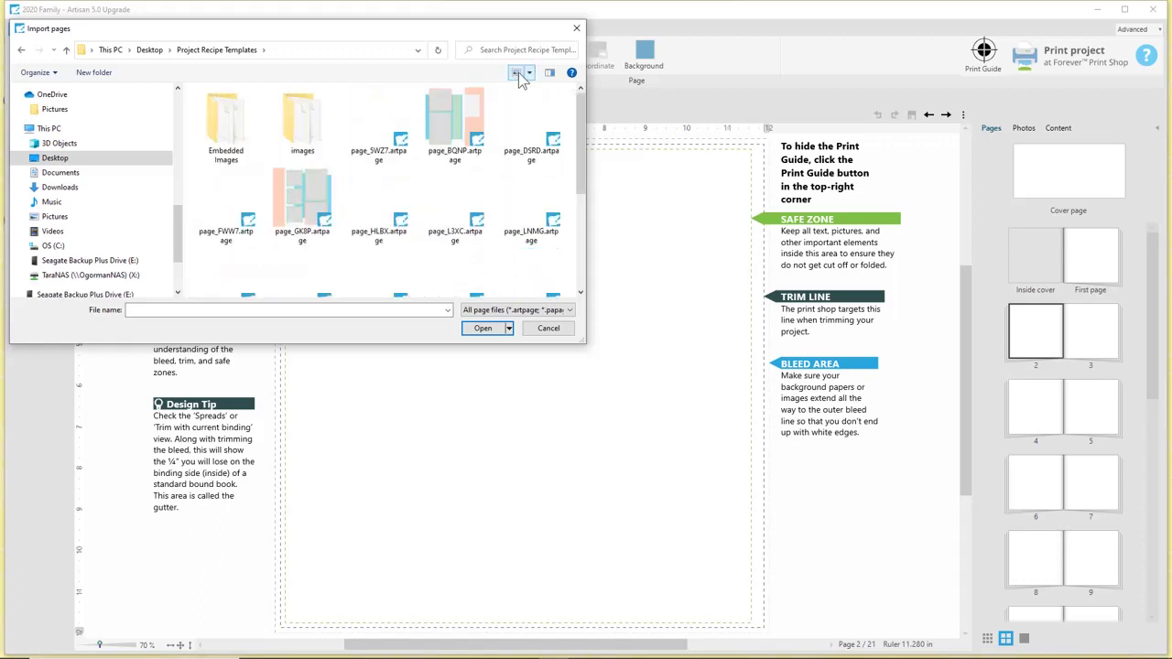
double_click(303, 199)
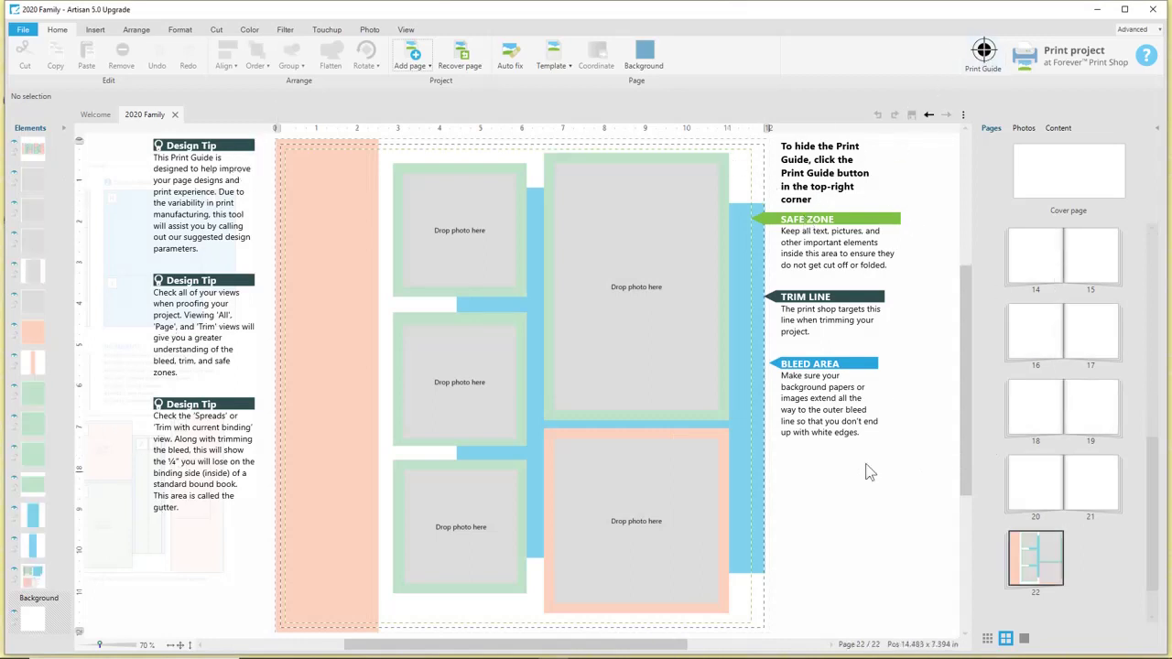
Hide the Print Guide and move the imported template page from the end of the book to page 2
left_click(983, 51)
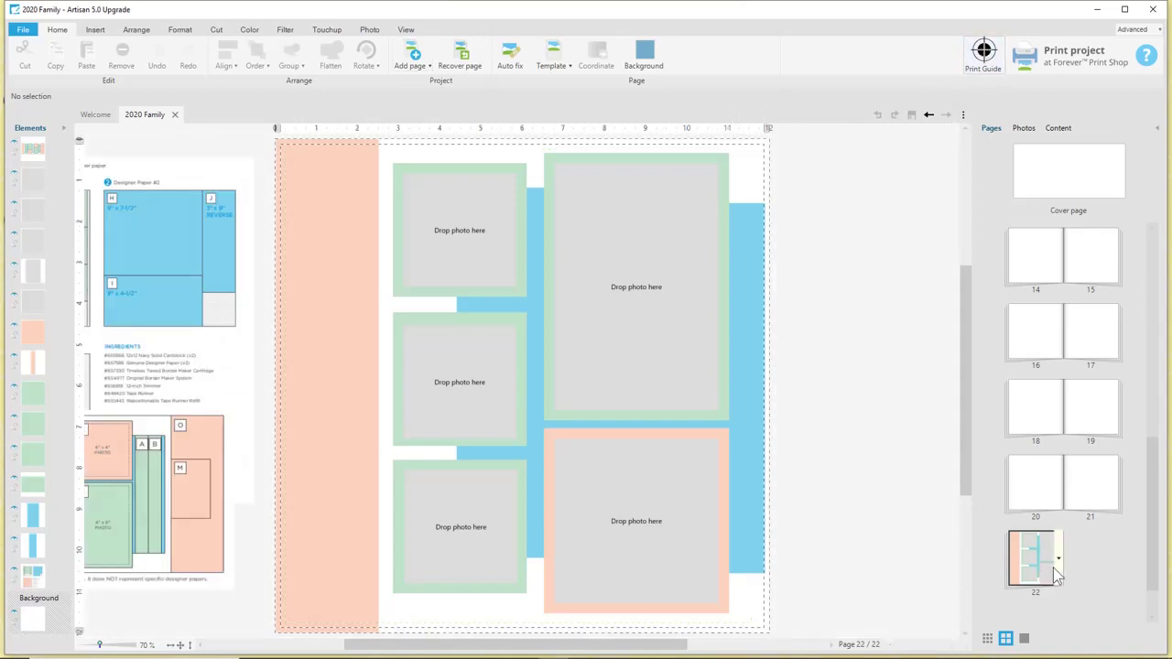
left_click_drag(1036, 572, 1040, 240)
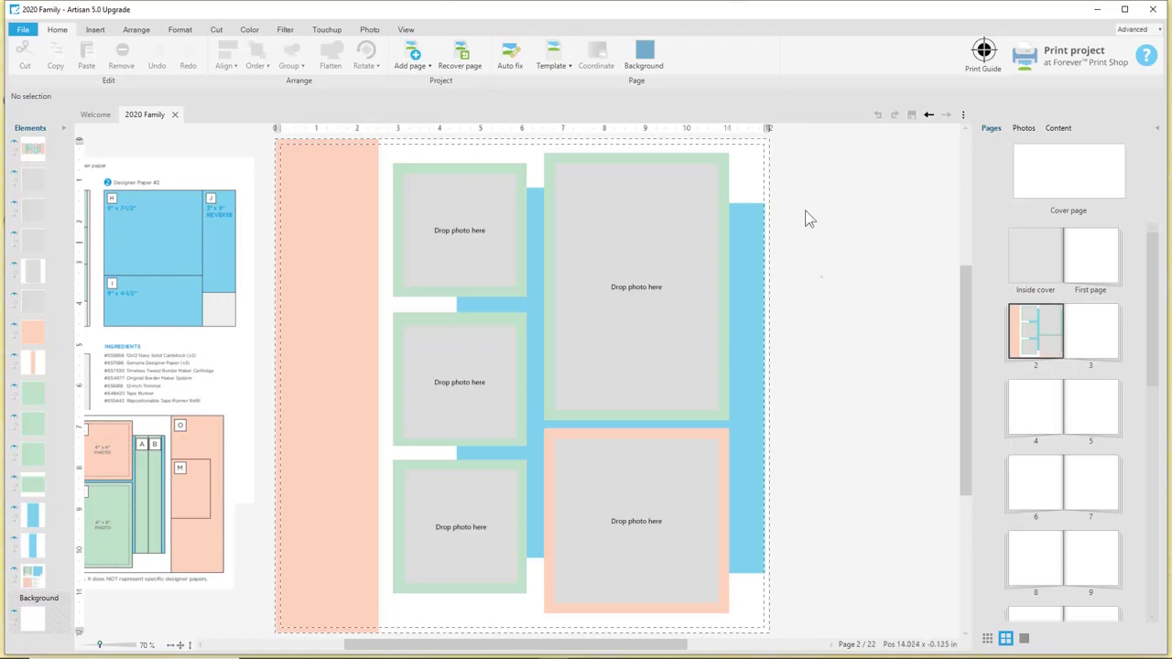
For blank page 3, choose to use a template page file from the computer and turn off the recurring template-change warning
left_click(1095, 328)
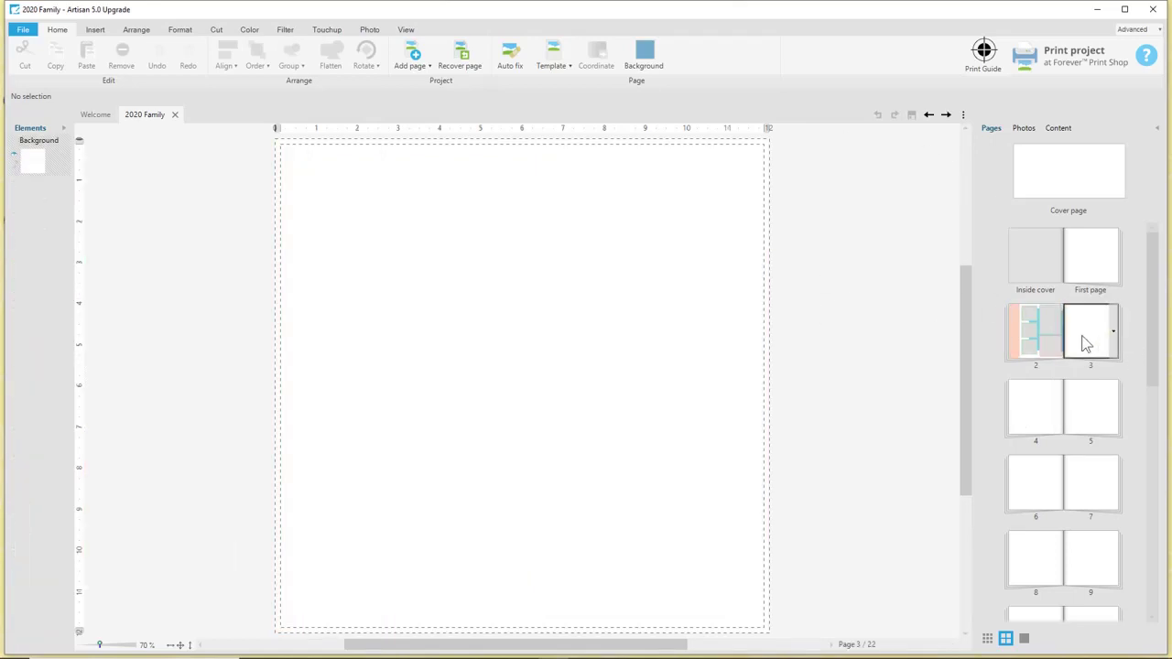
left_click(414, 68)
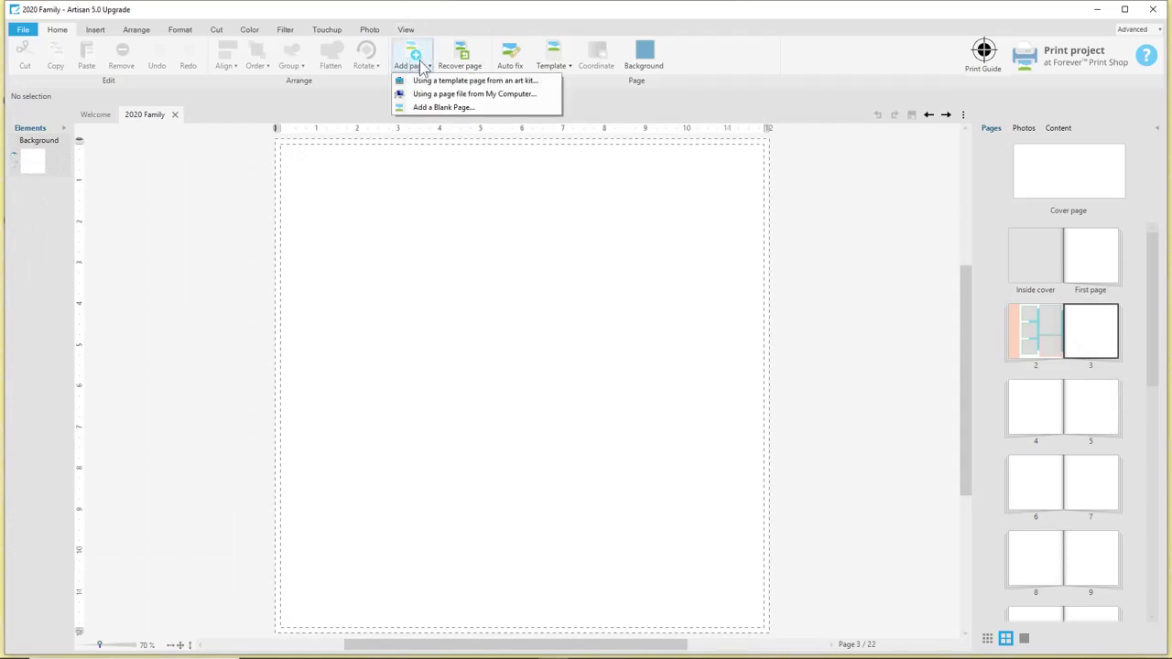
left_click(548, 64)
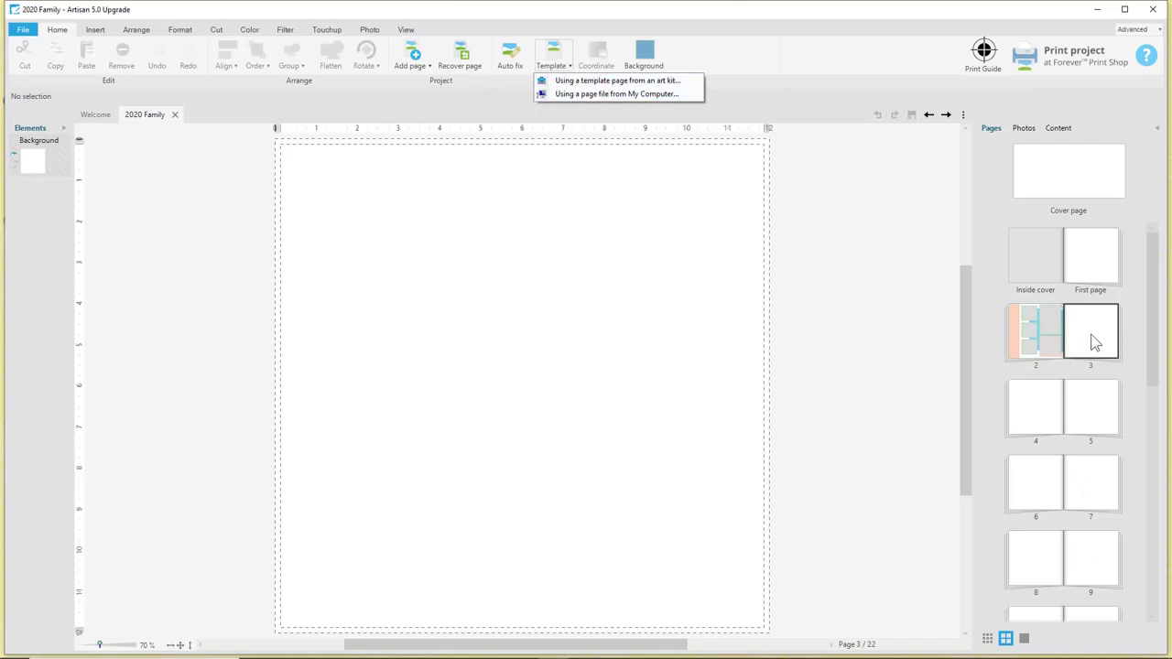
left_click(582, 96)
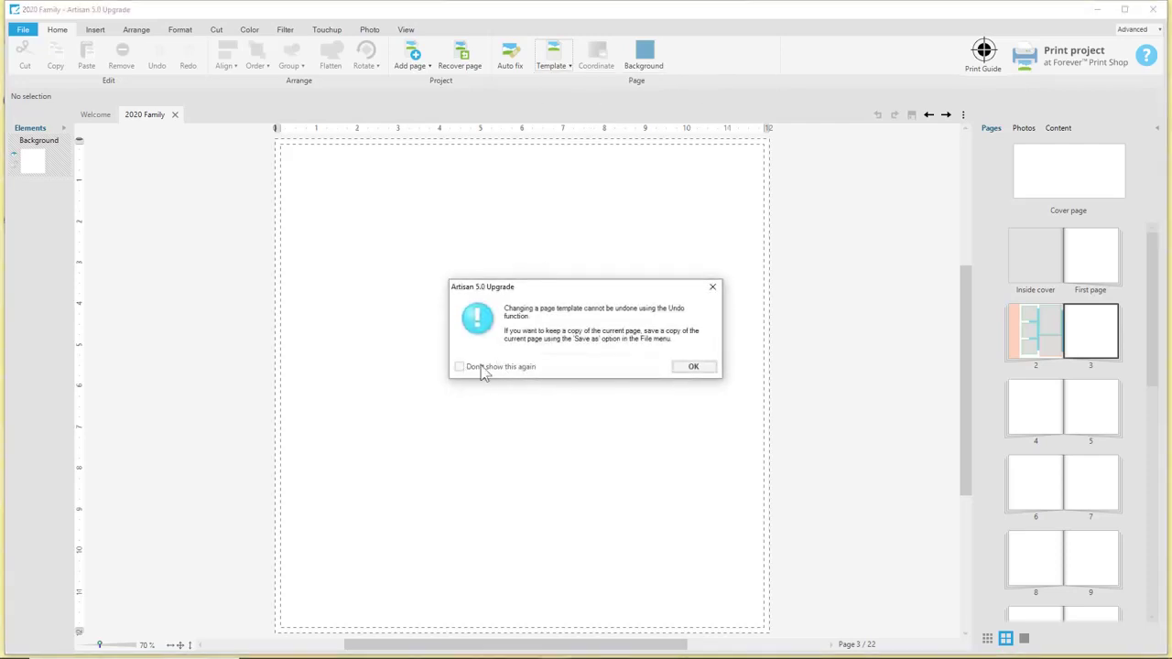
left_click(459, 367)
left_click(700, 370)
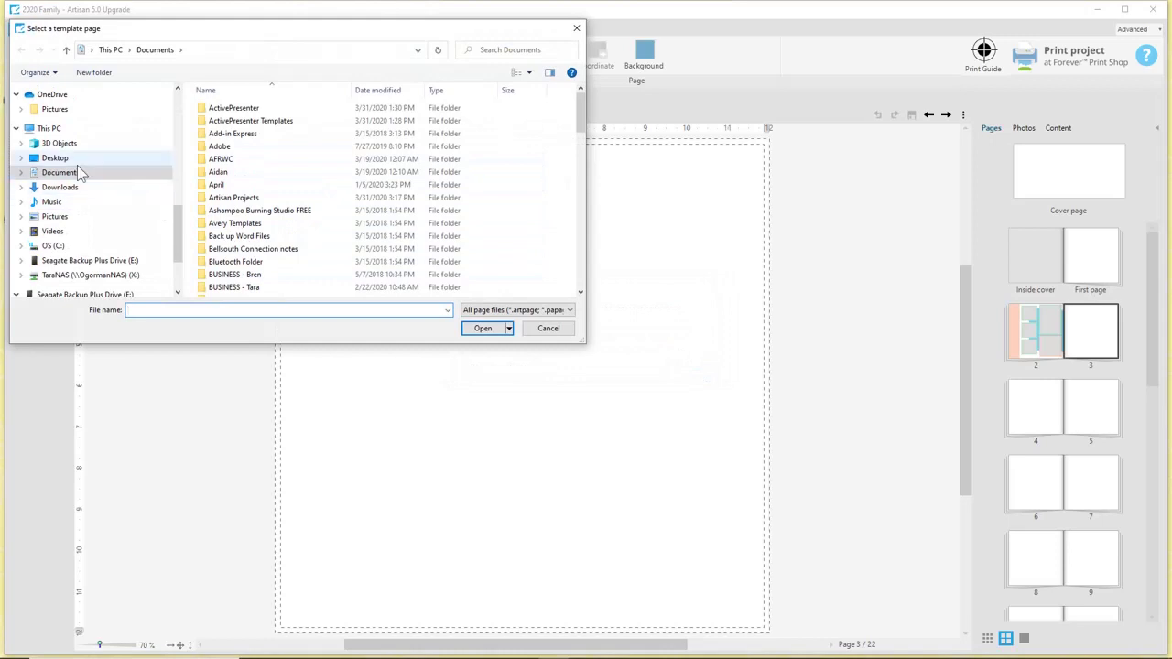
Apply page_BQNP.artpage from the Desktop's Project Recipe Templates folder to page 3 and save the project
left_click(77, 159)
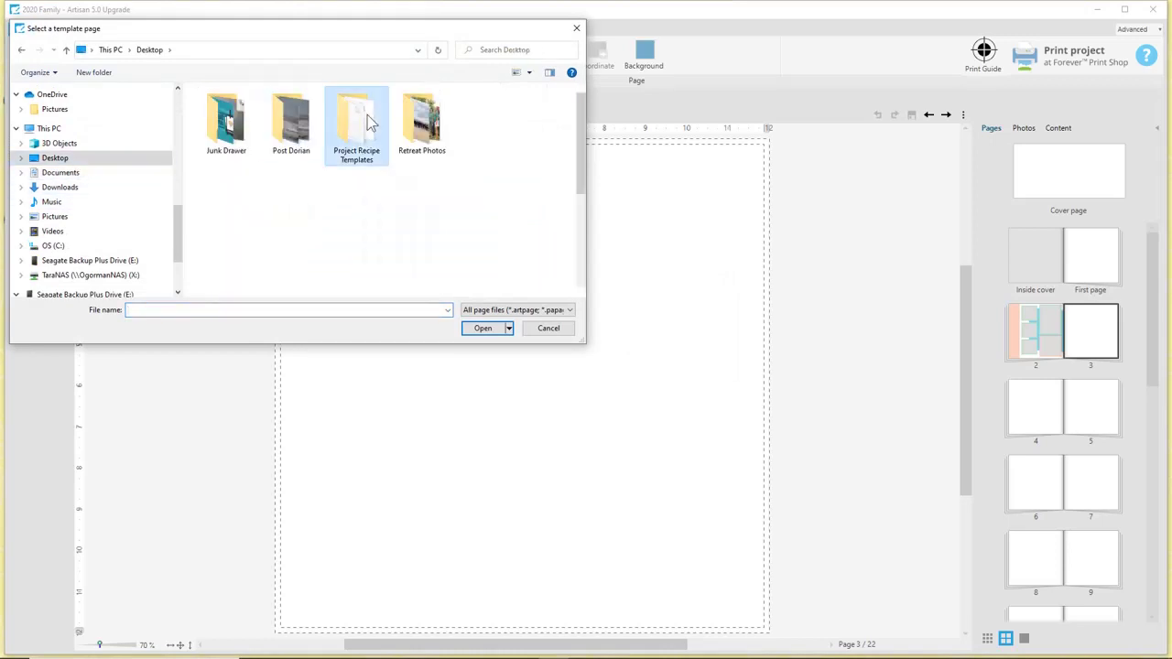
double_click(371, 123)
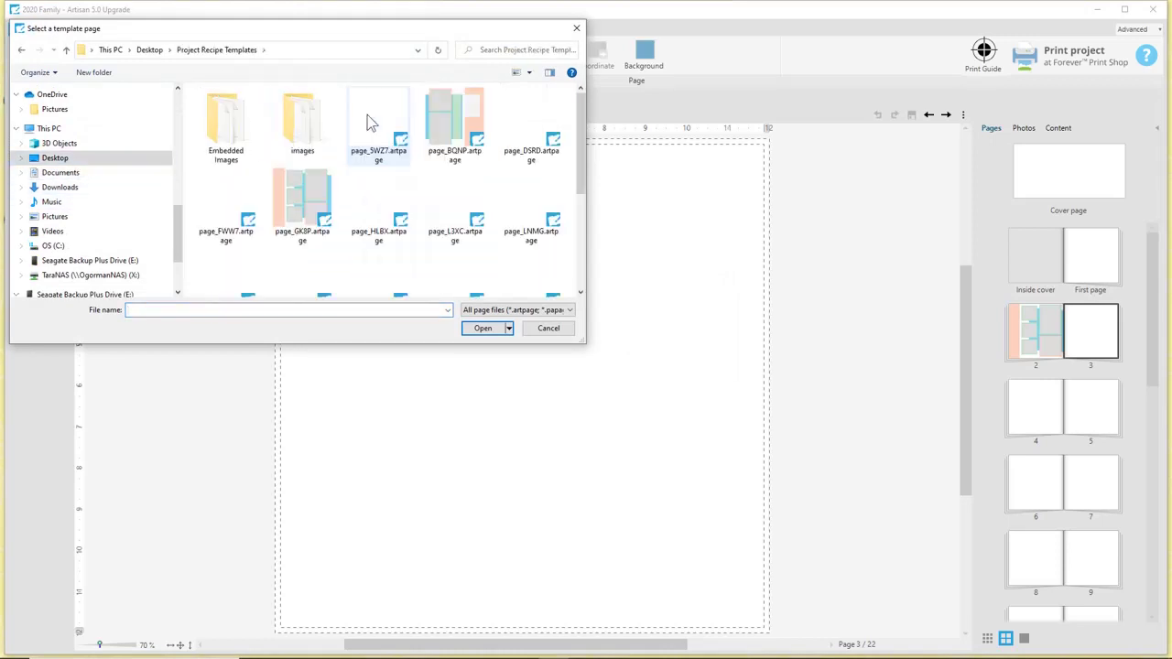
double_click(453, 128)
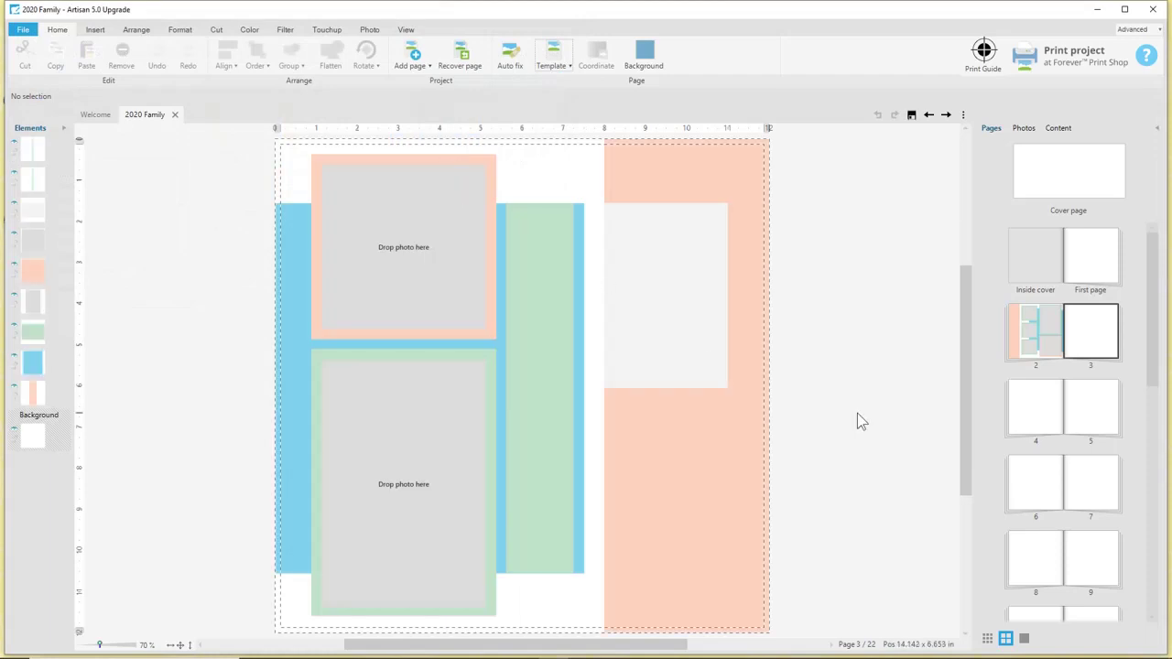
left_click(911, 115)
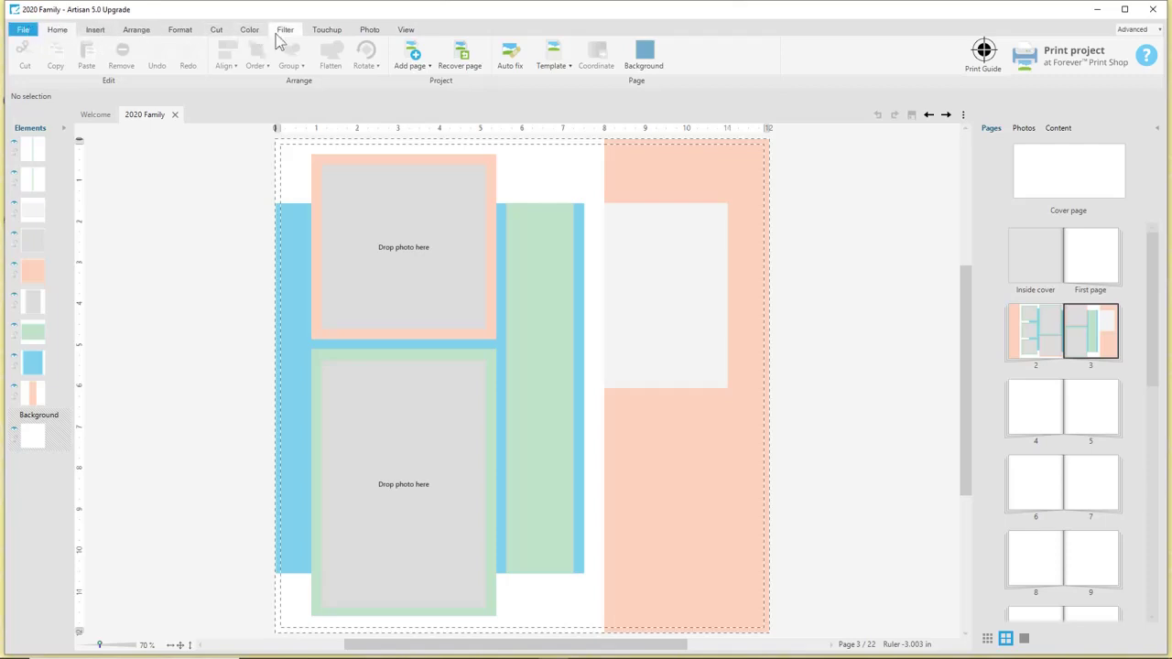
Switch the preview to Spreads so that pages 2 and 3 are shown side by side
left_click(405, 31)
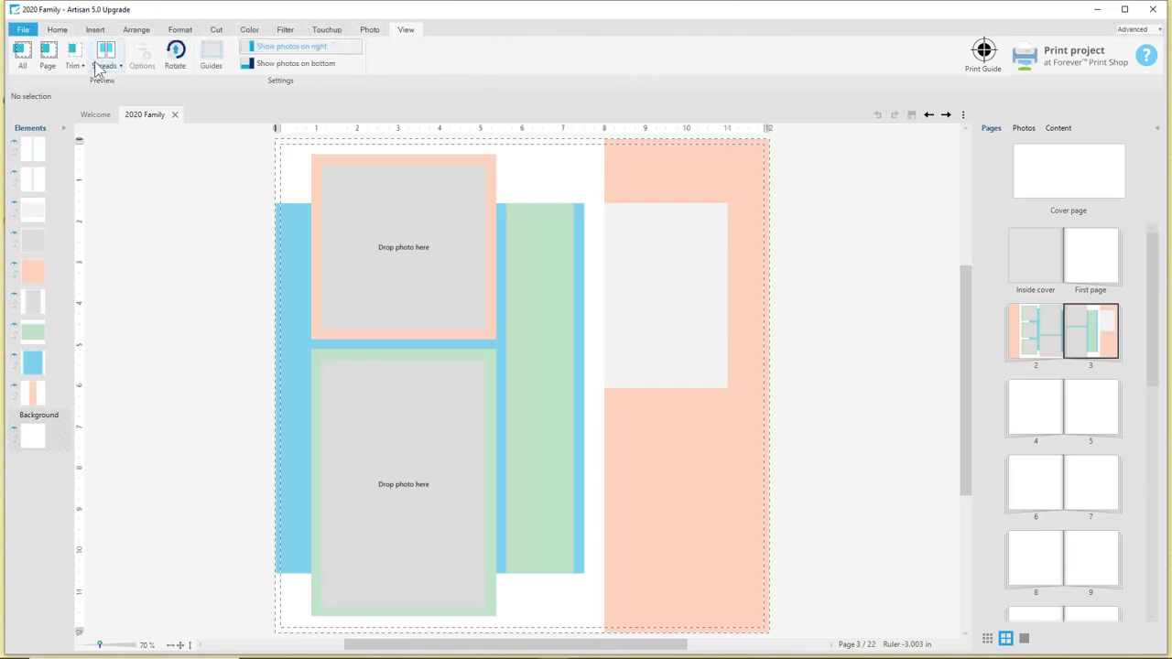
left_click(103, 64)
left_click(117, 81)
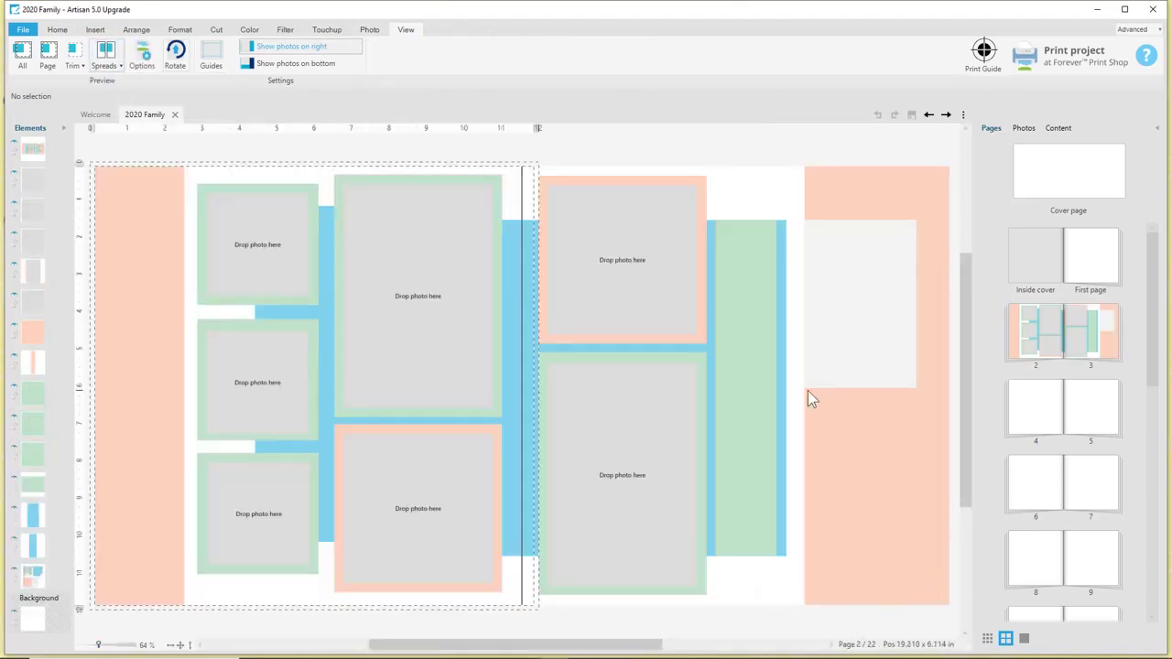
Look through the project's photos and the papers and embellishments of the Cheers Theme Kit
left_click(95, 29)
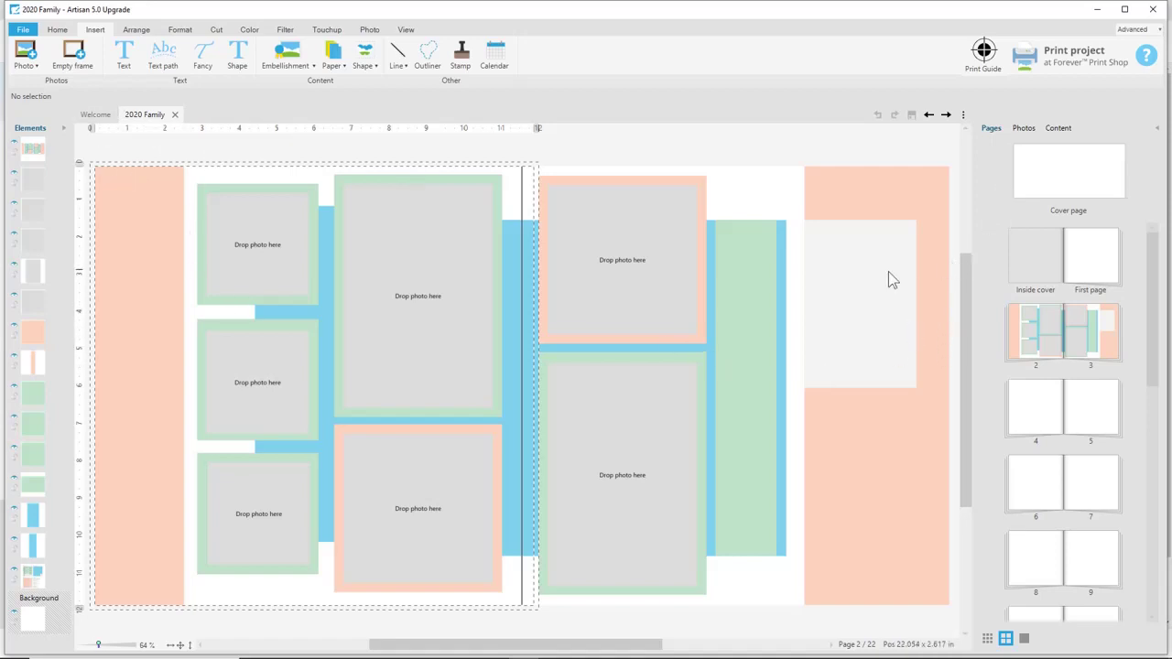
left_click(1024, 127)
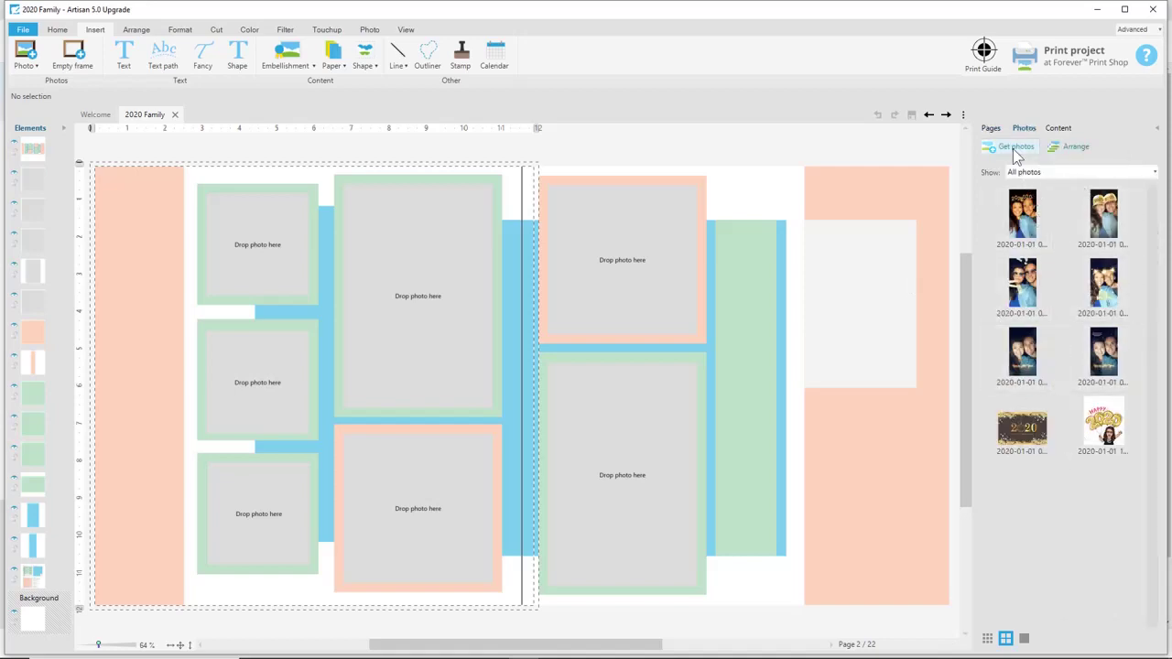
left_click(1059, 128)
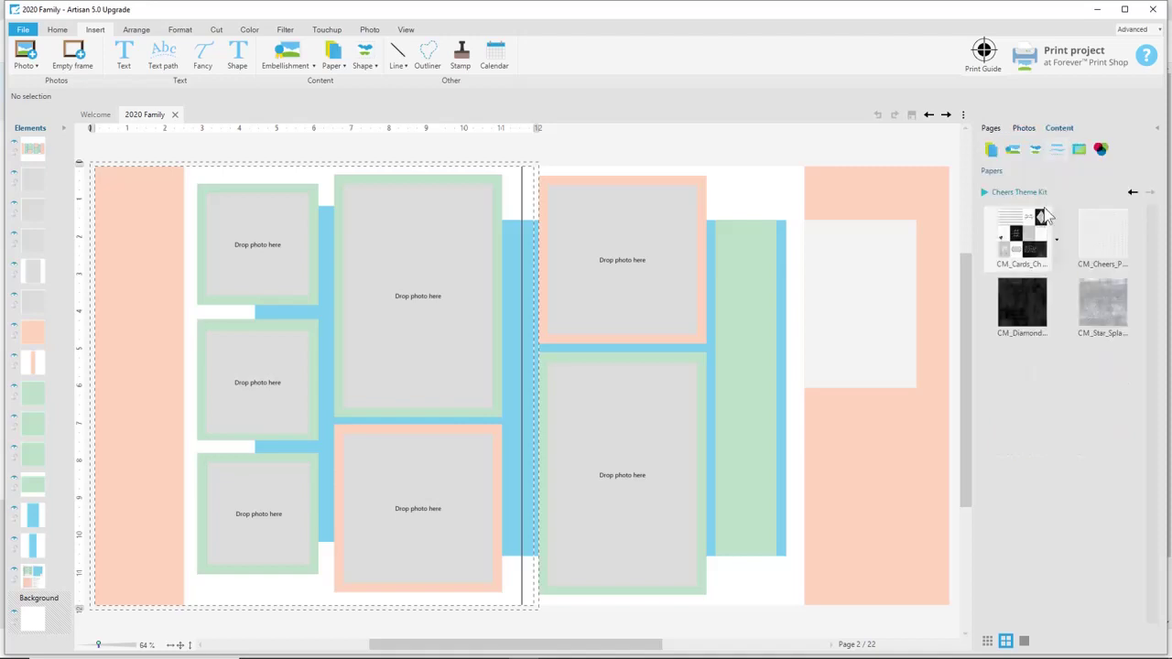
left_click(1013, 151)
mouse_move(1154, 229)
left_mouse_down()
mouse_move(1154, 479)
mouse_move(1157, 213)
left_mouse_up()
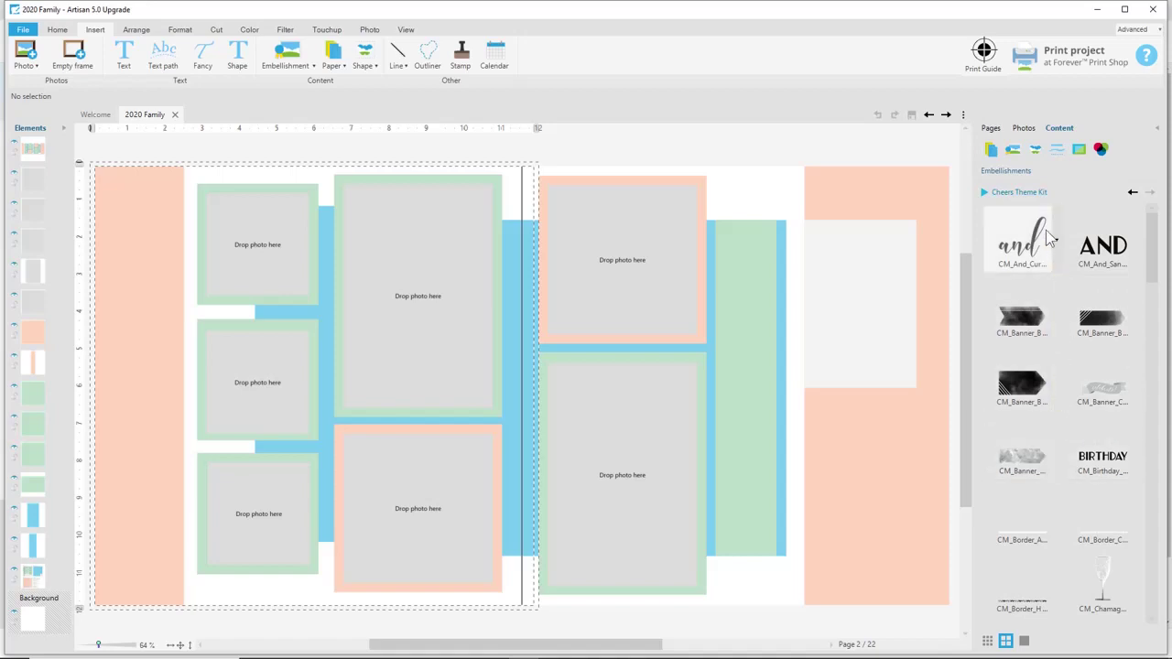
left_click(1024, 128)
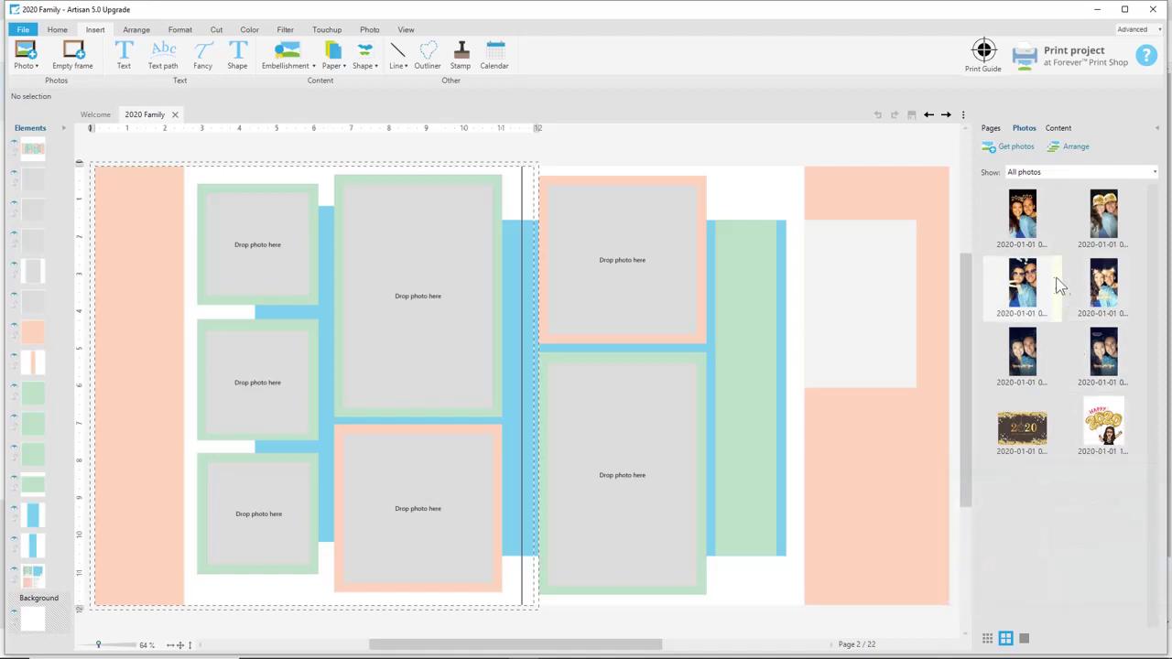
Place the Happy New Year couple photo in the 4 x 6 green-bordered frame on page 3
mouse_move(1047, 295)
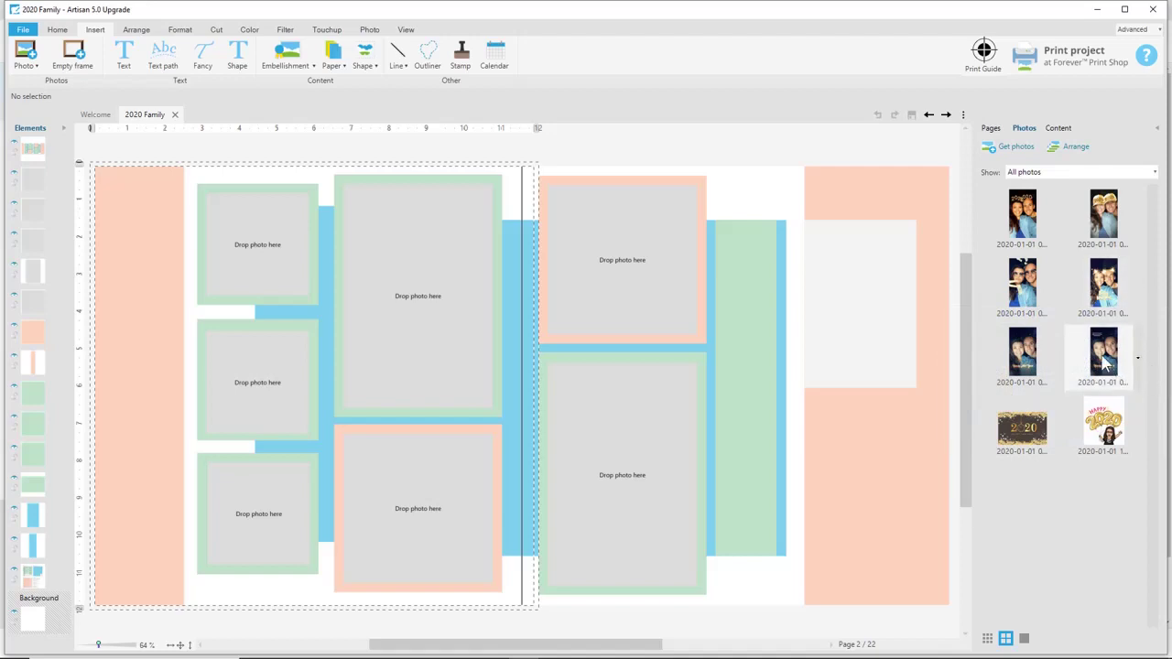
left_click_drag(1106, 364, 623, 484)
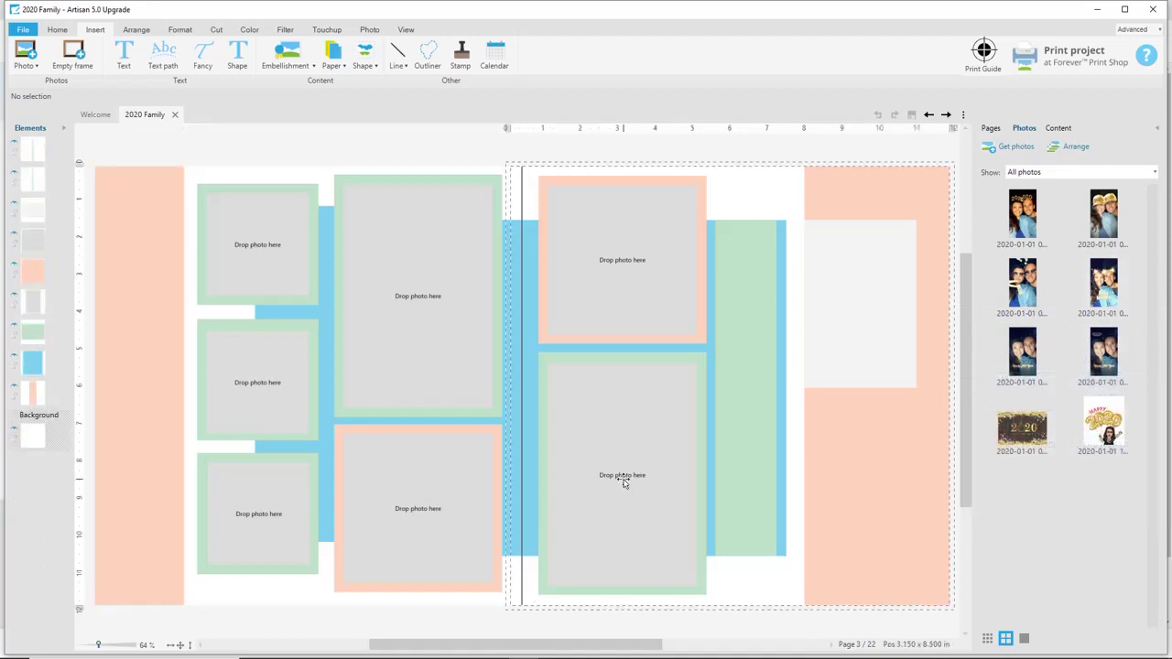
left_click(632, 479)
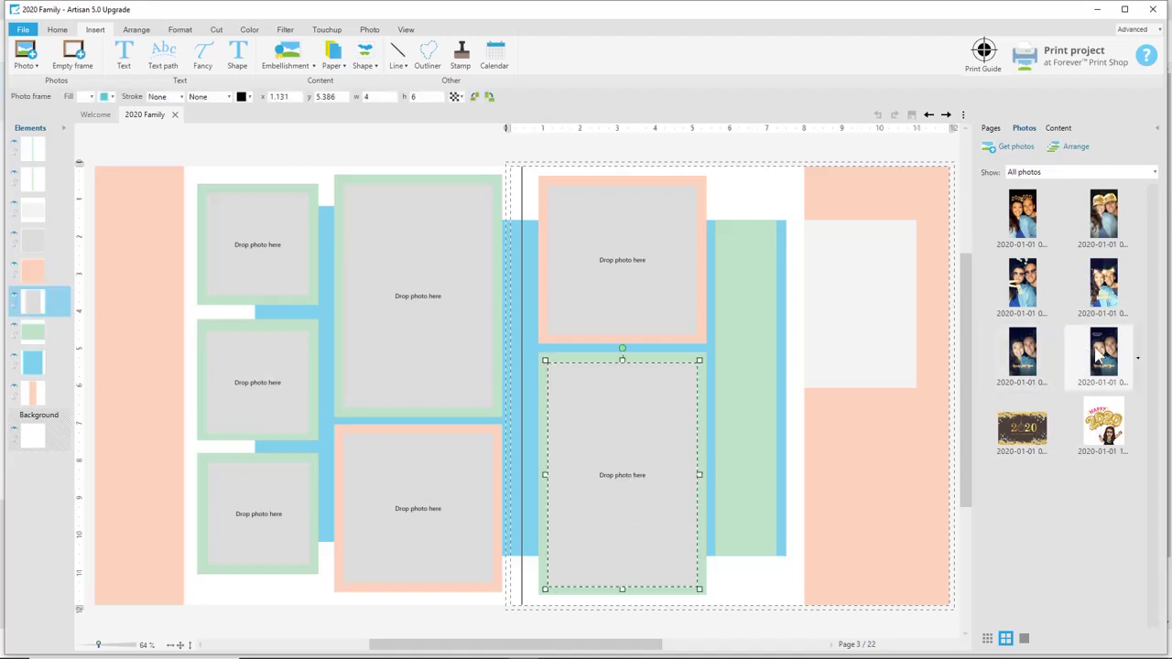
left_click_drag(1100, 357, 654, 457)
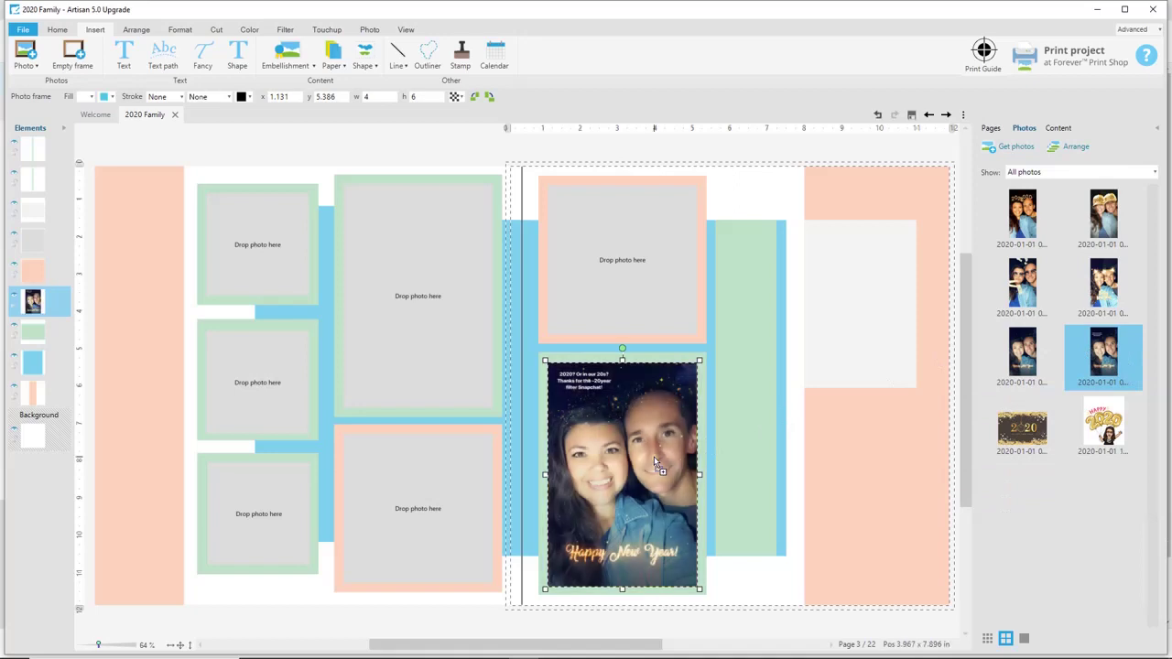
Place the Happy 2020 balloon cartoon in the 4 x 4 peach-bordered frame on page 3
left_click(646, 285)
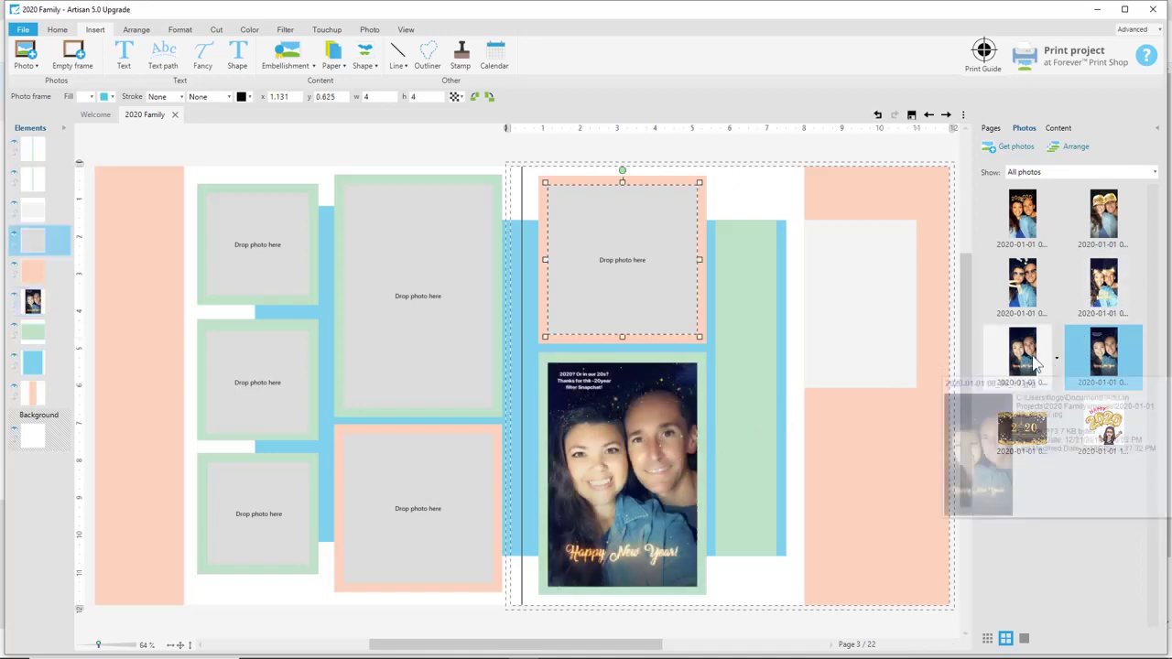
mouse_move(1108, 295)
left_mouse_down()
mouse_move(1008, 270)
mouse_move(798, 279)
mouse_move(1089, 283)
left_mouse_up()
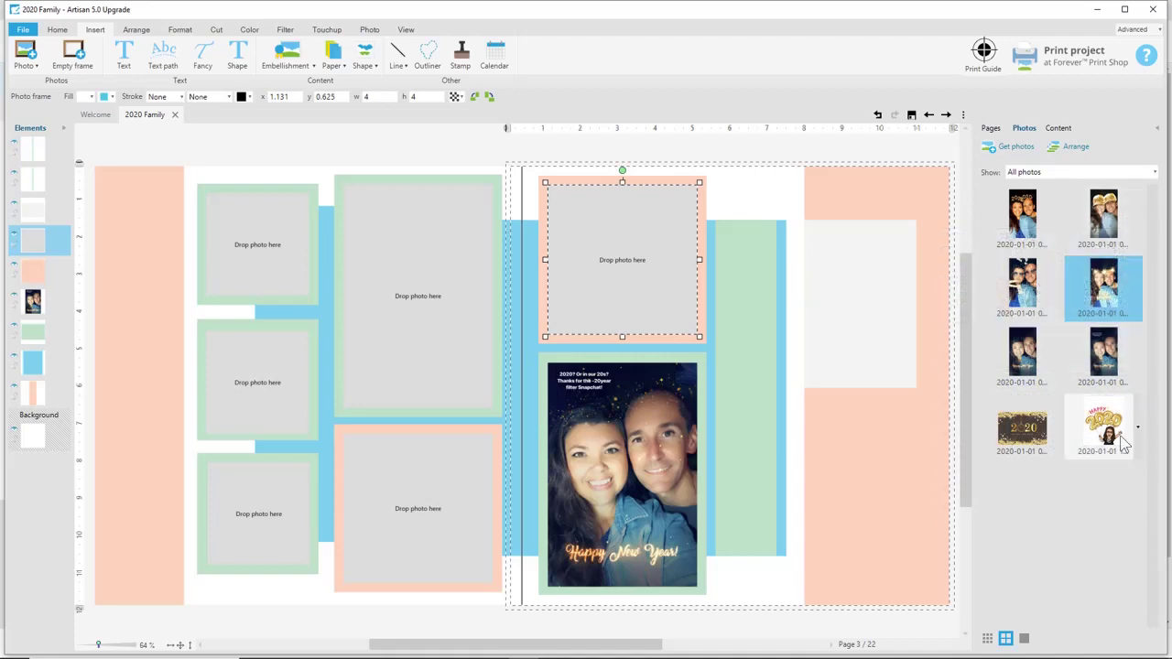
mouse_move(1110, 442)
left_click_drag(1110, 442, 668, 257)
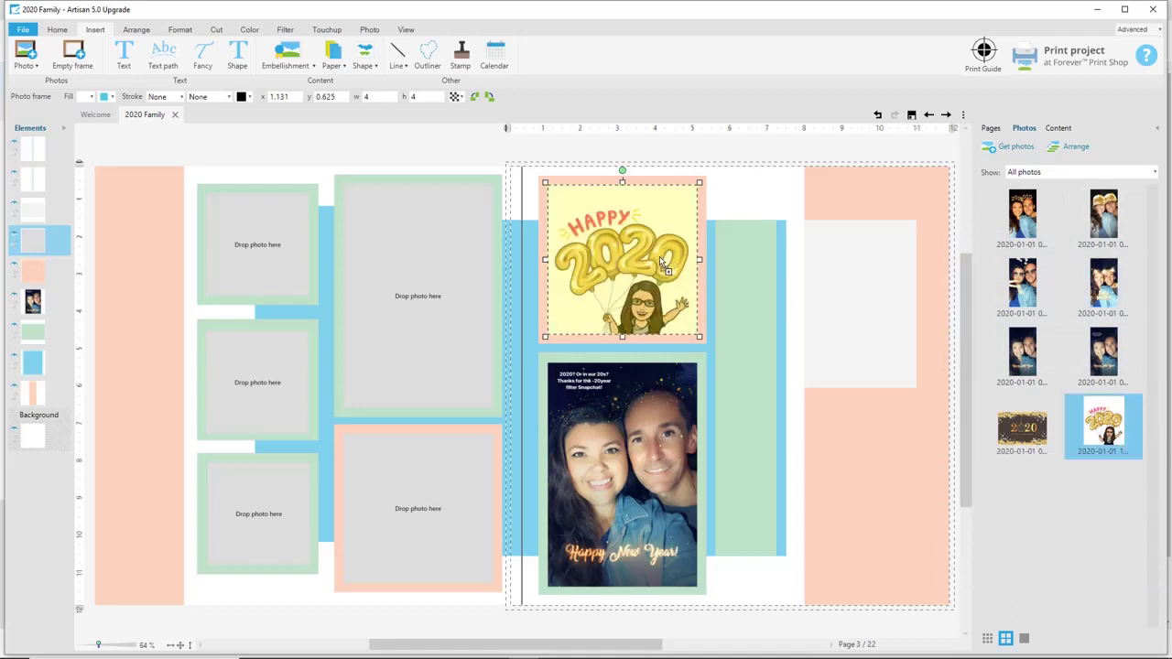
Filter the project's photos to show only the photos not used
left_click(417, 515)
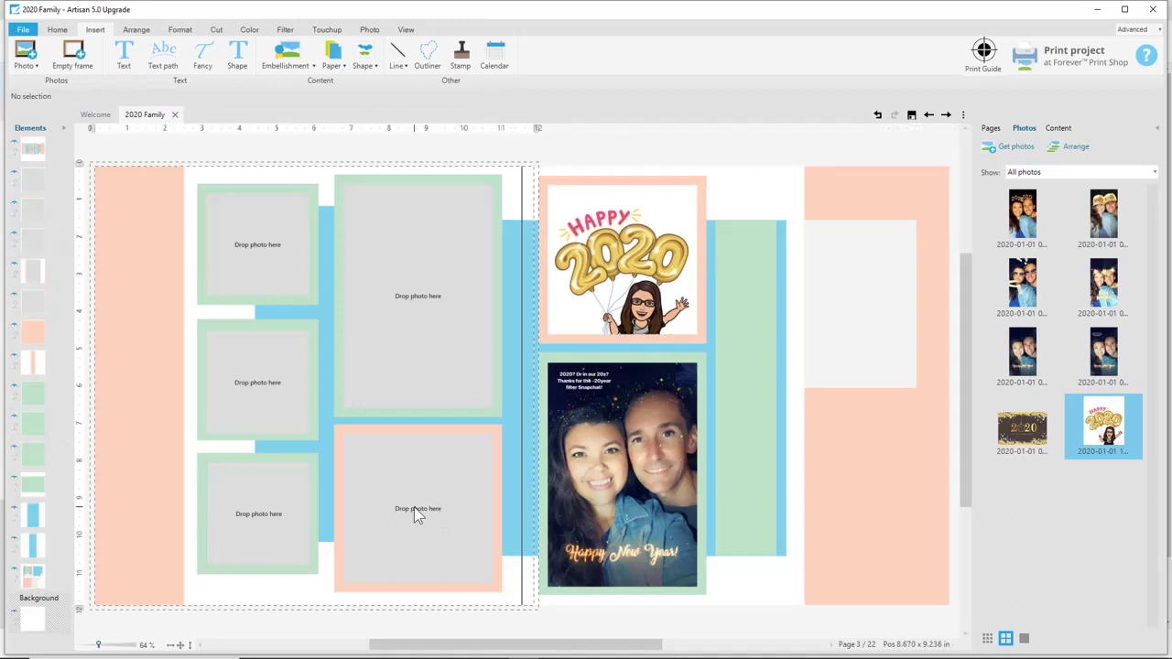
left_click(417, 515)
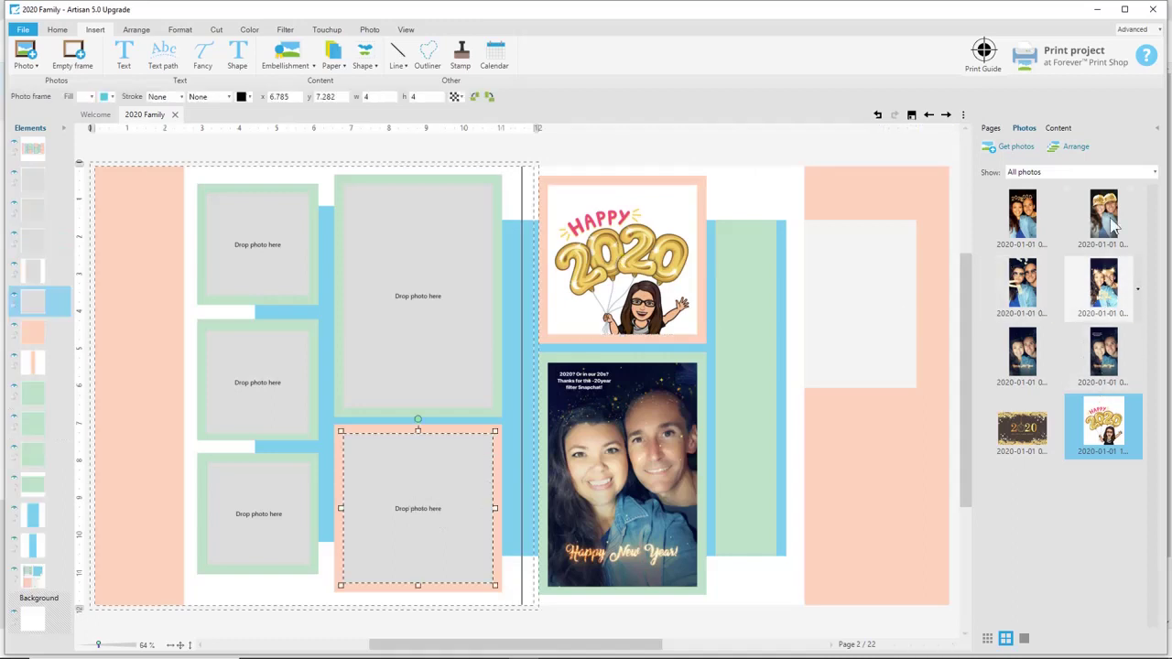
left_click(1081, 174)
left_click(1074, 196)
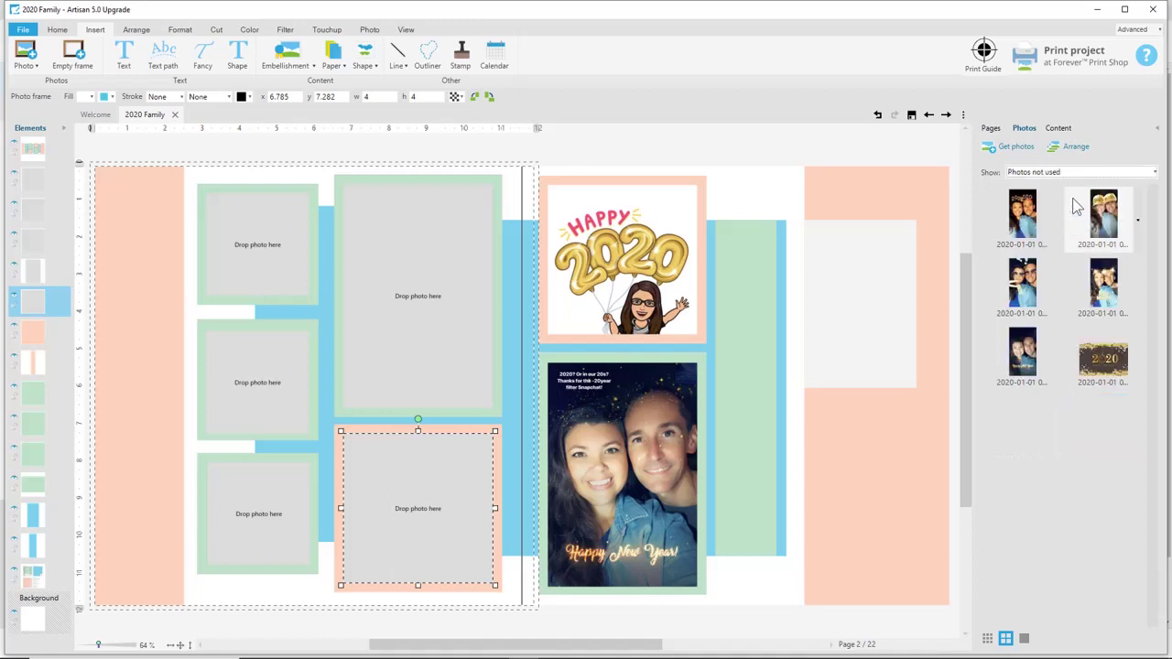
Fill page 2's three 2.75 x 2.75 frames, from the top down, with the 2020 headband, gold cap and sunglasses couple photos
left_click_drag(1019, 232, 630, 284)
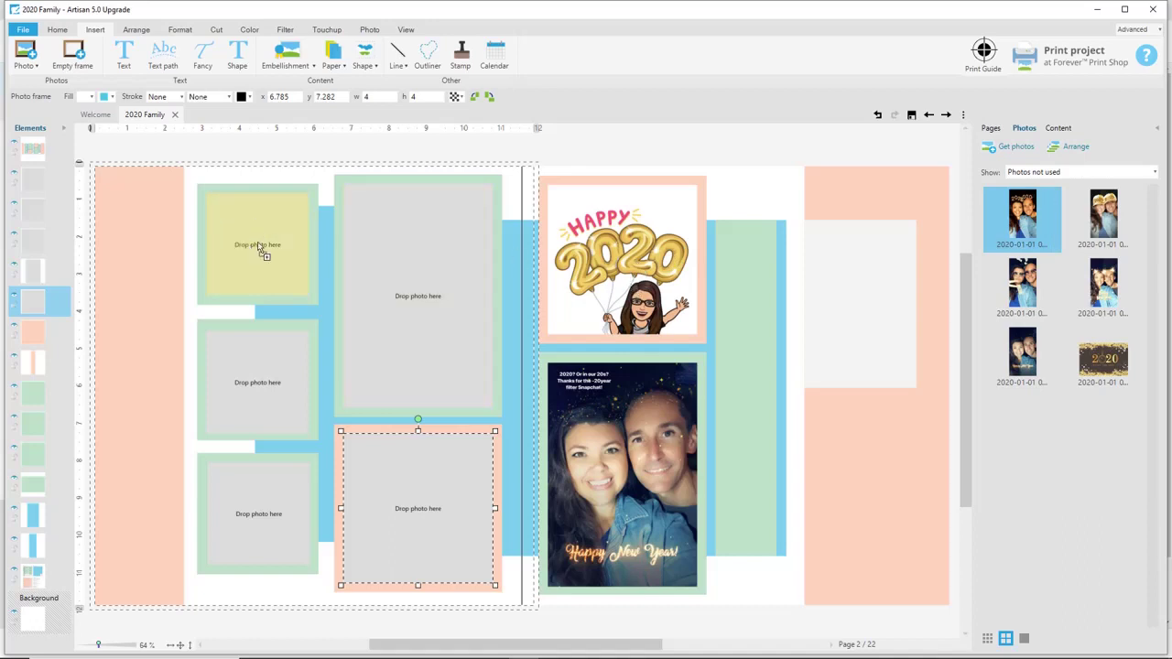
left_click_drag(260, 247, 260, 249)
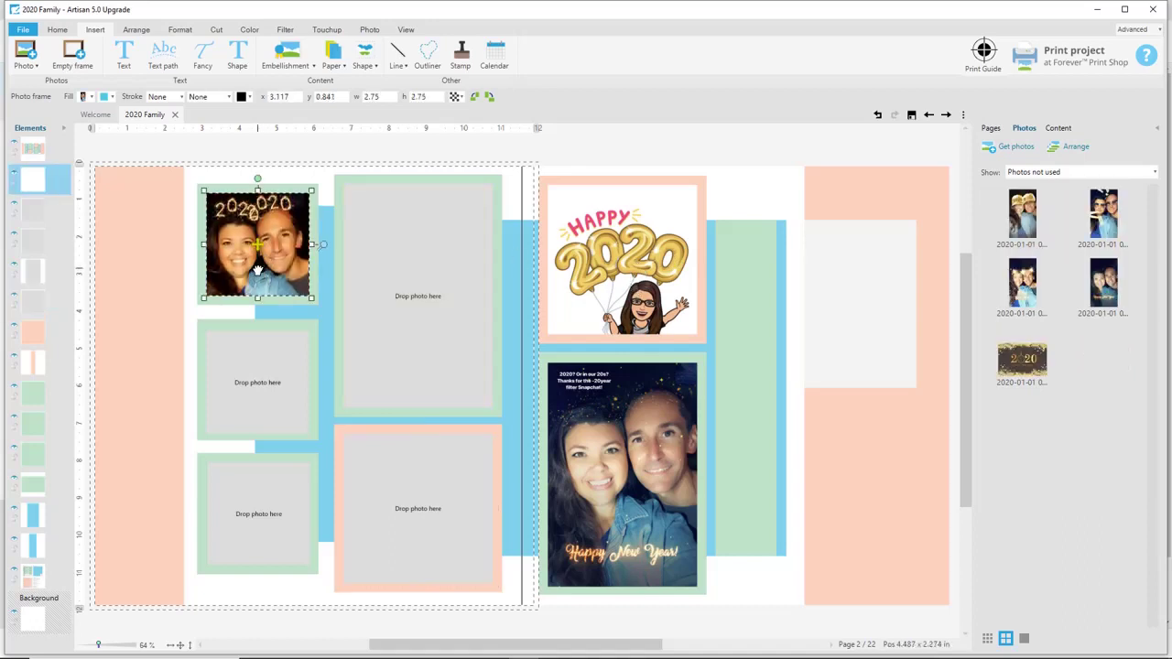
left_click_drag(1025, 225, 258, 403)
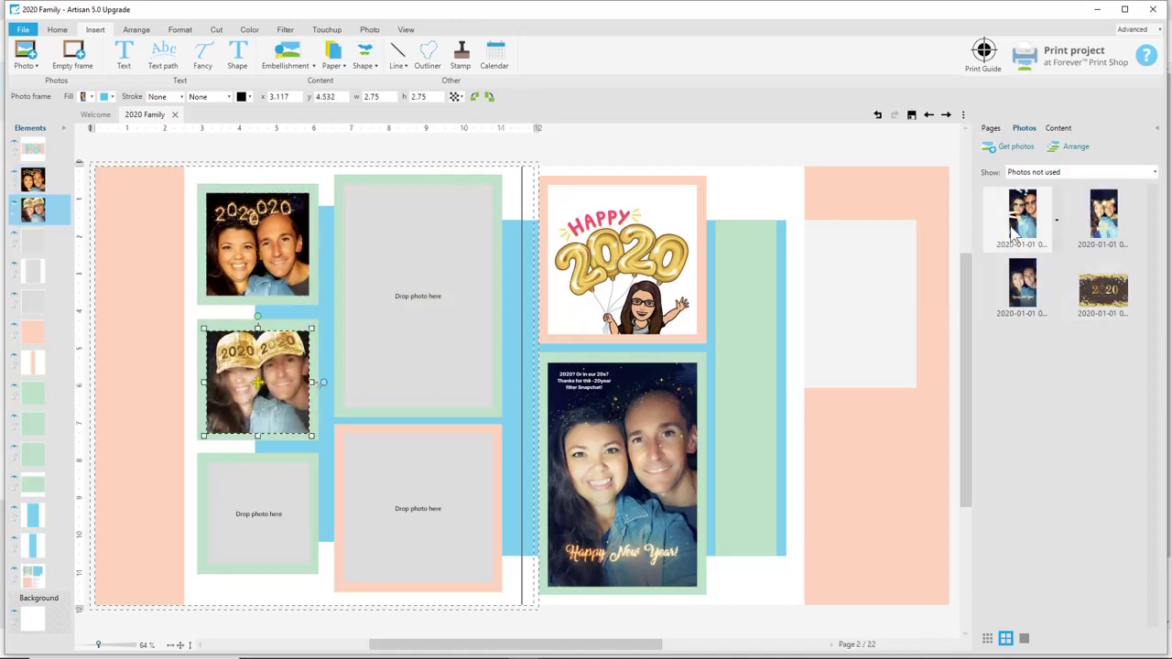
left_click_drag(629, 410, 251, 532)
Place the Happy New Year couple photo with sparkler crowns in the green-bordered 4 x 6 frame on page 2
left_click(405, 277)
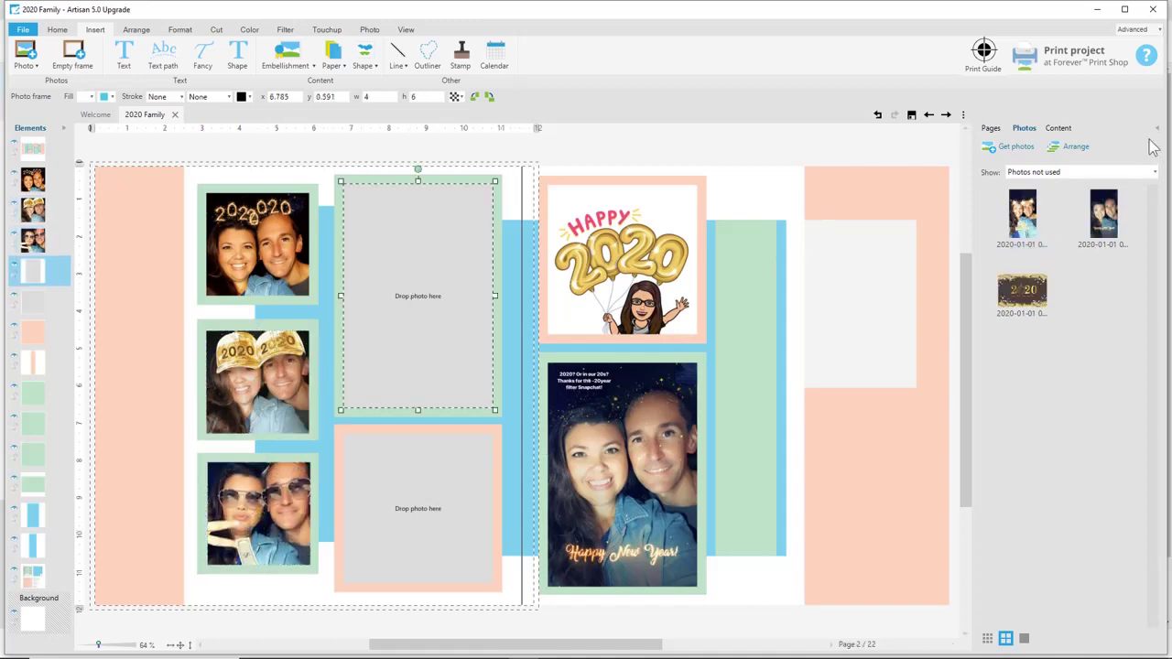
left_click_drag(1022, 209, 448, 296)
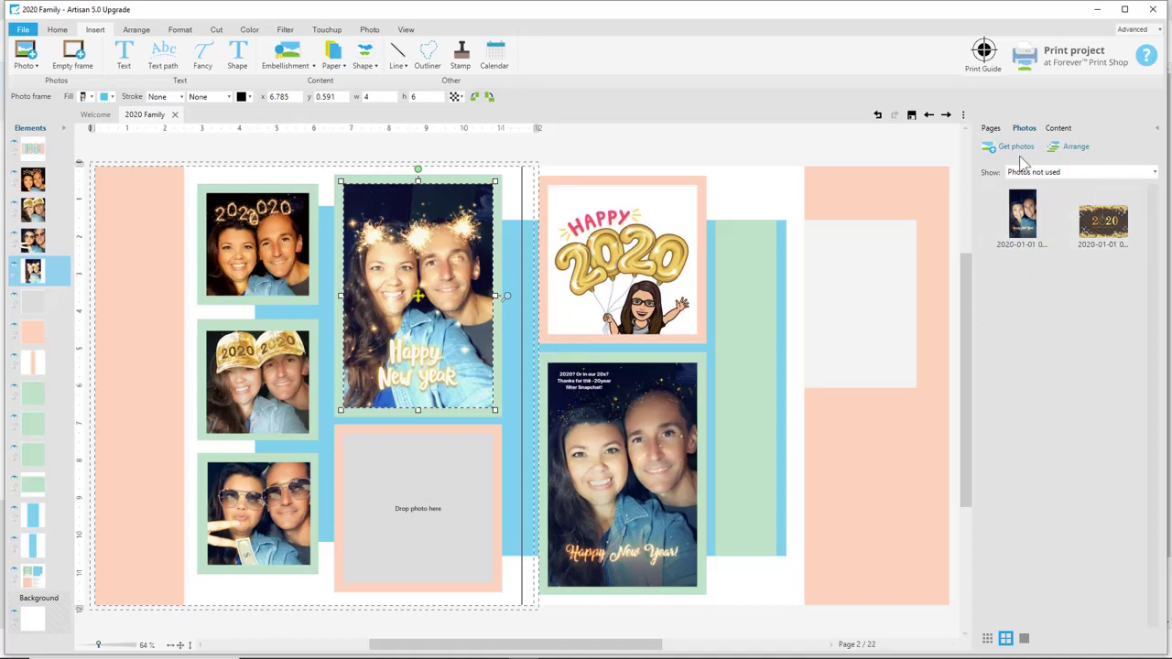
Fill the 2.5 x 12 peach strip at the outer edge of page 2 with the CM_Diamond_Stripes_Cheers_PP_03 paper
left_click(1059, 128)
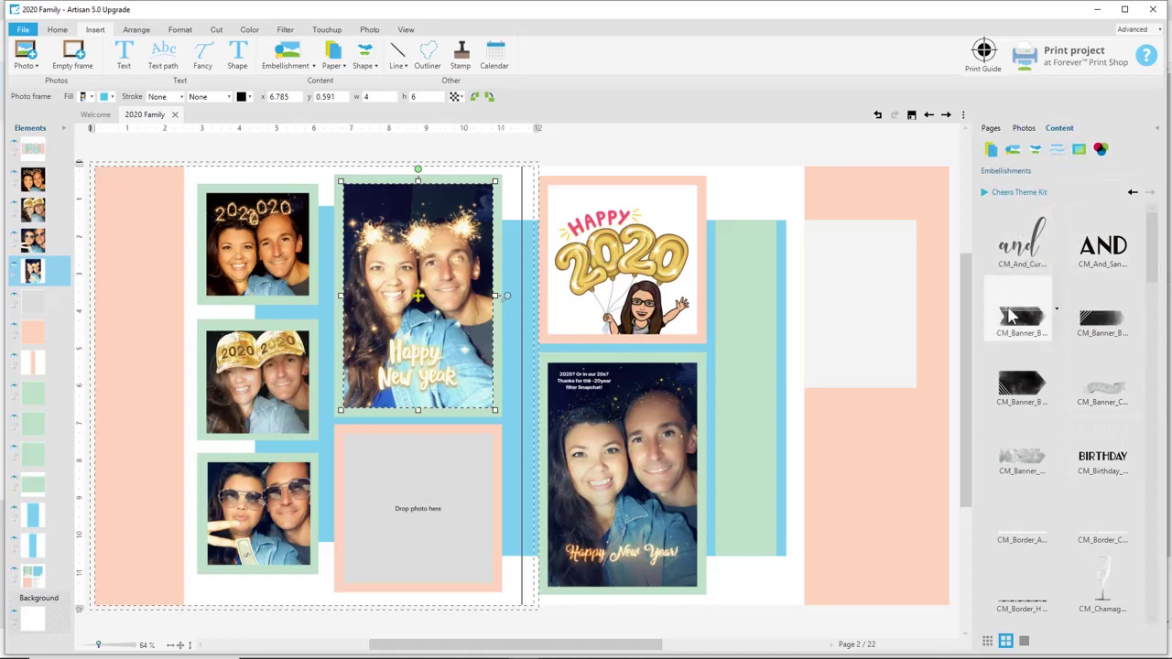
left_click(993, 153)
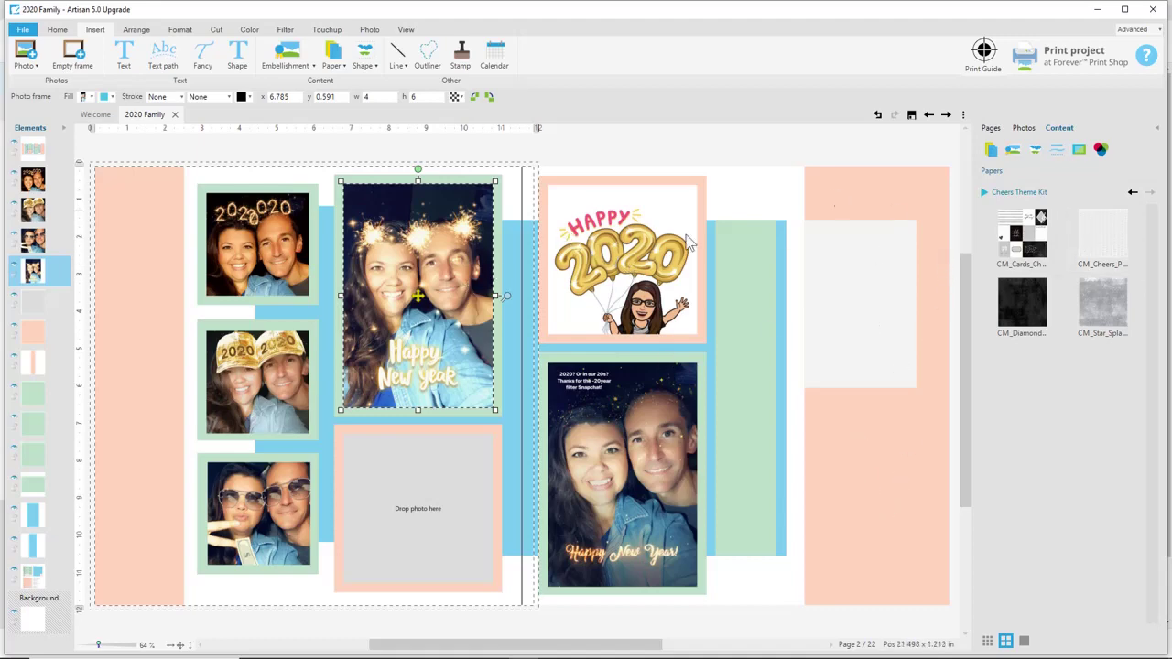
left_click(124, 325)
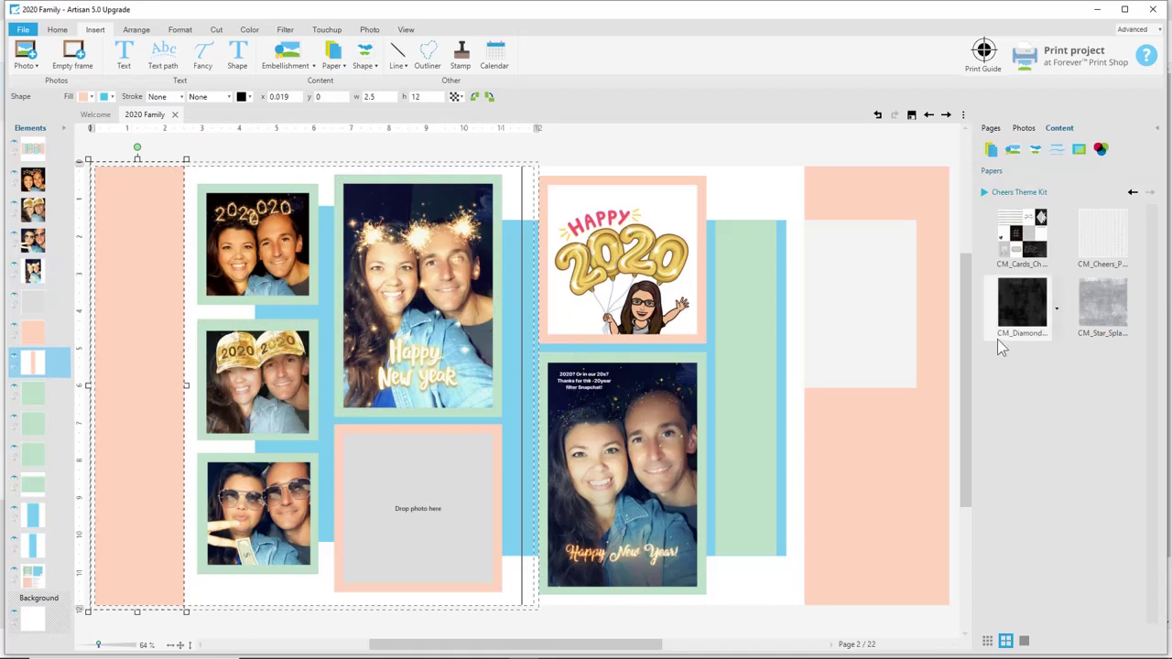
mouse_move(1062, 317)
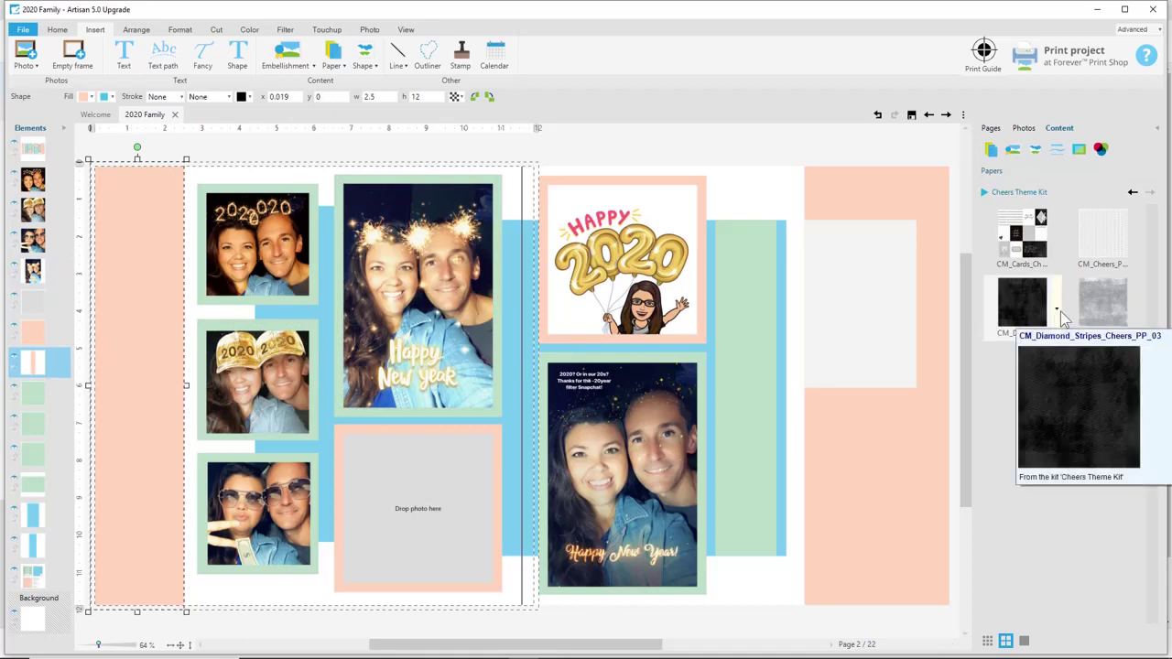
left_click(1058, 312)
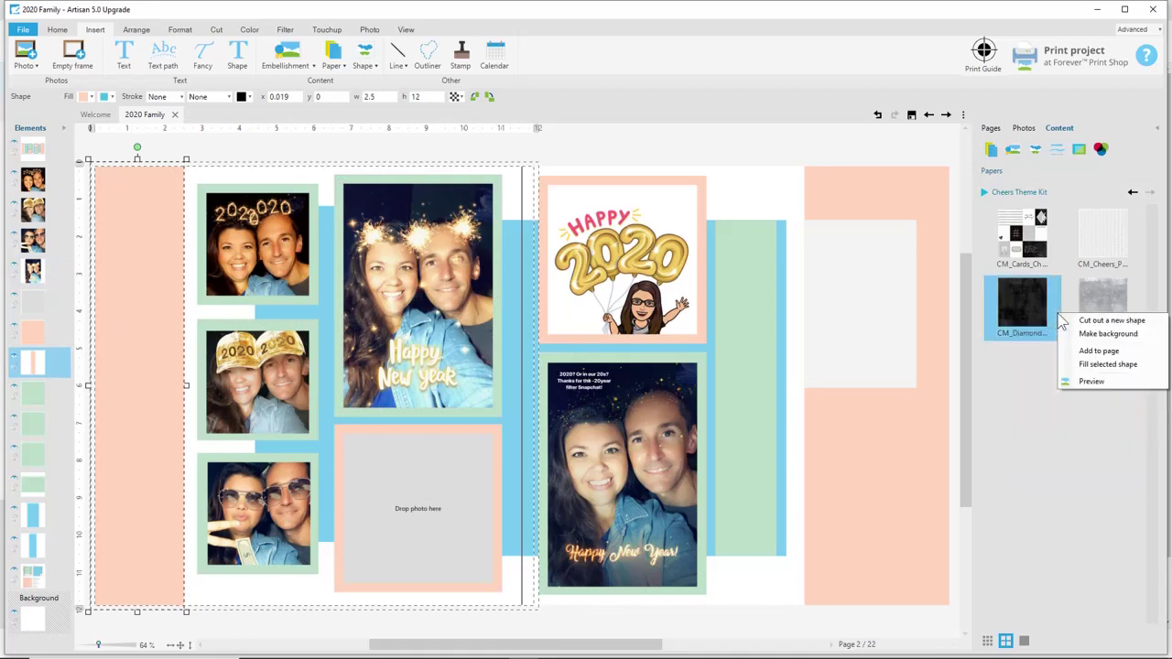
left_click(1090, 367)
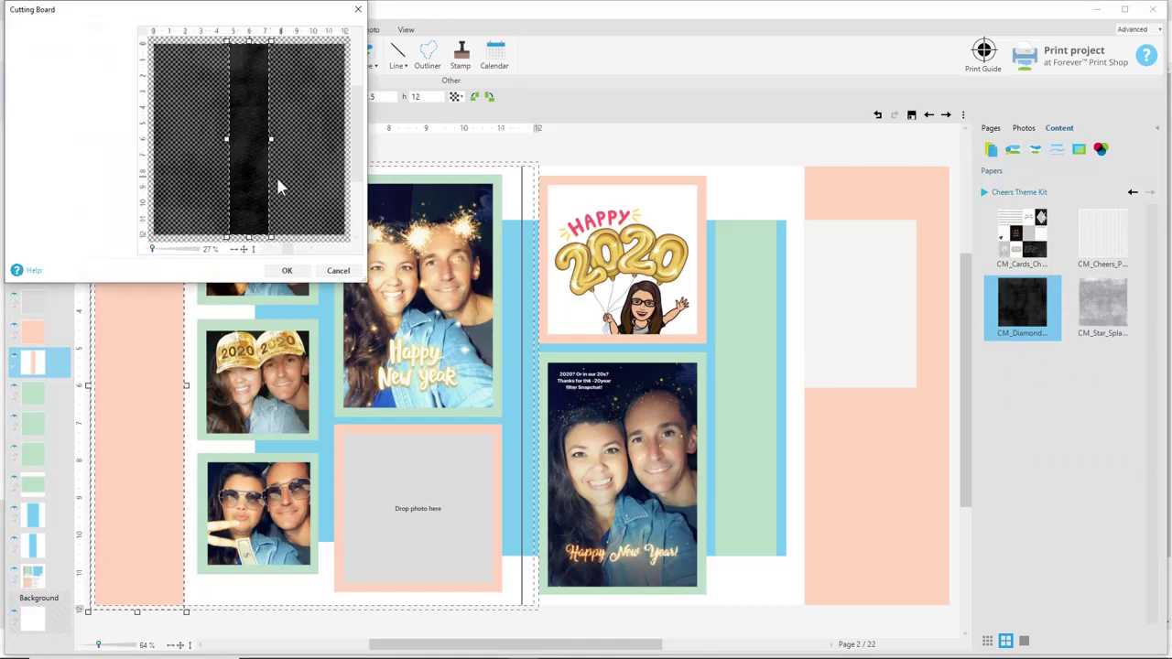
left_click(286, 270)
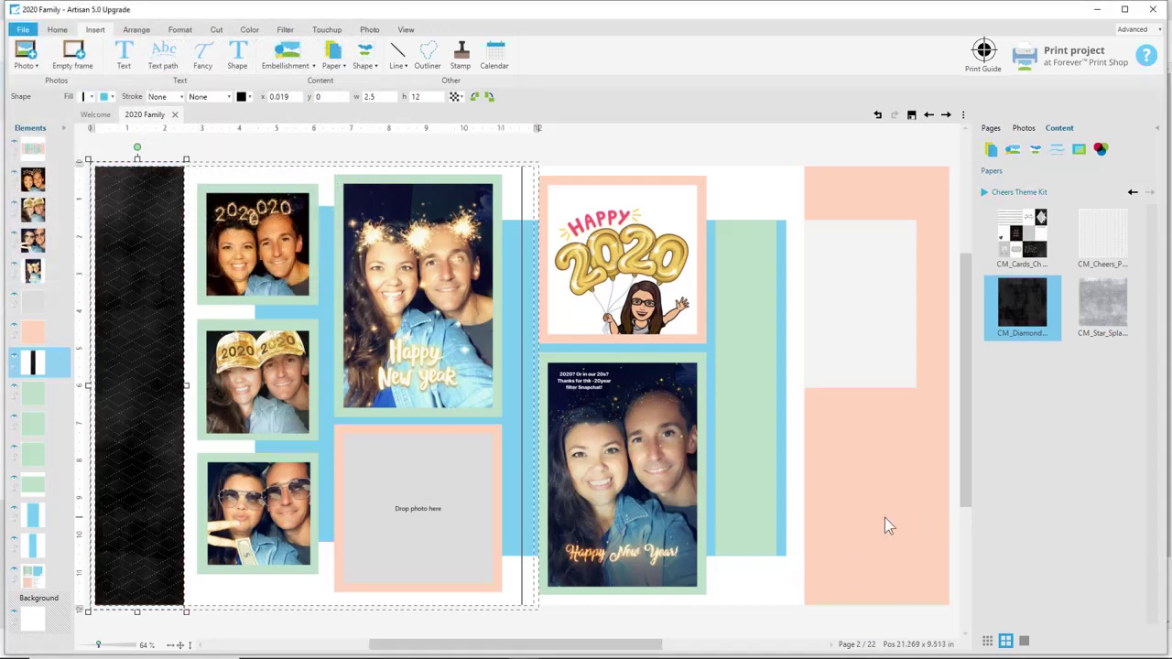
Fill the 4.5 x 4.5 peach mat around page 2's empty frame with the diamond stripes paper and save the project
left_click(879, 483)
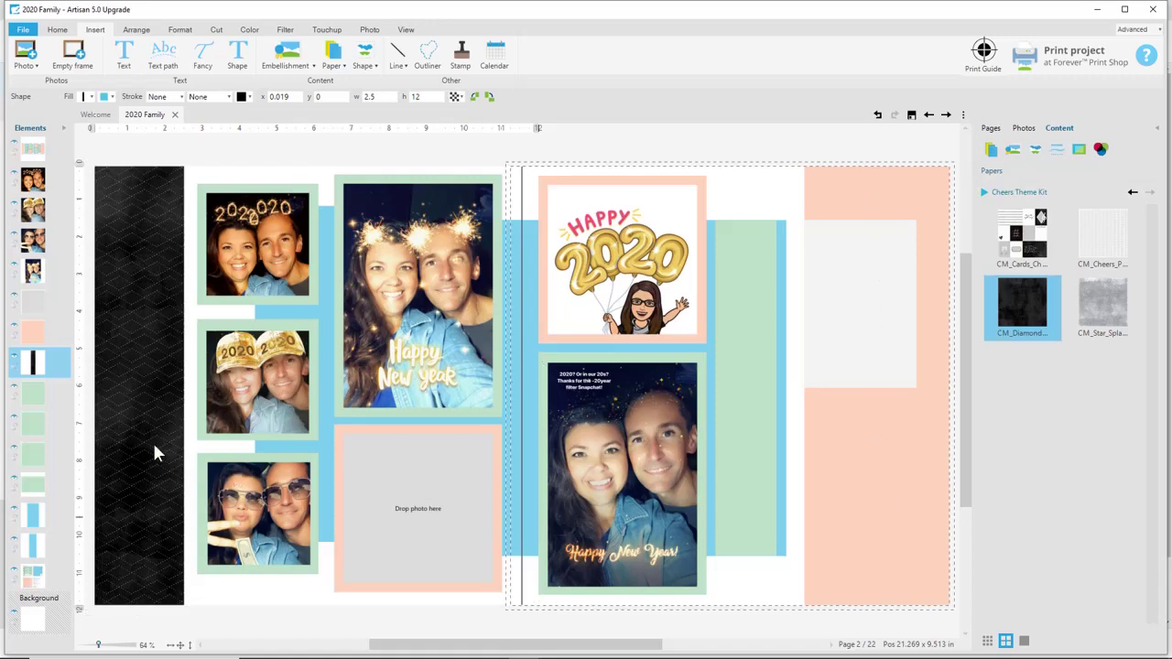
left_click(321, 445)
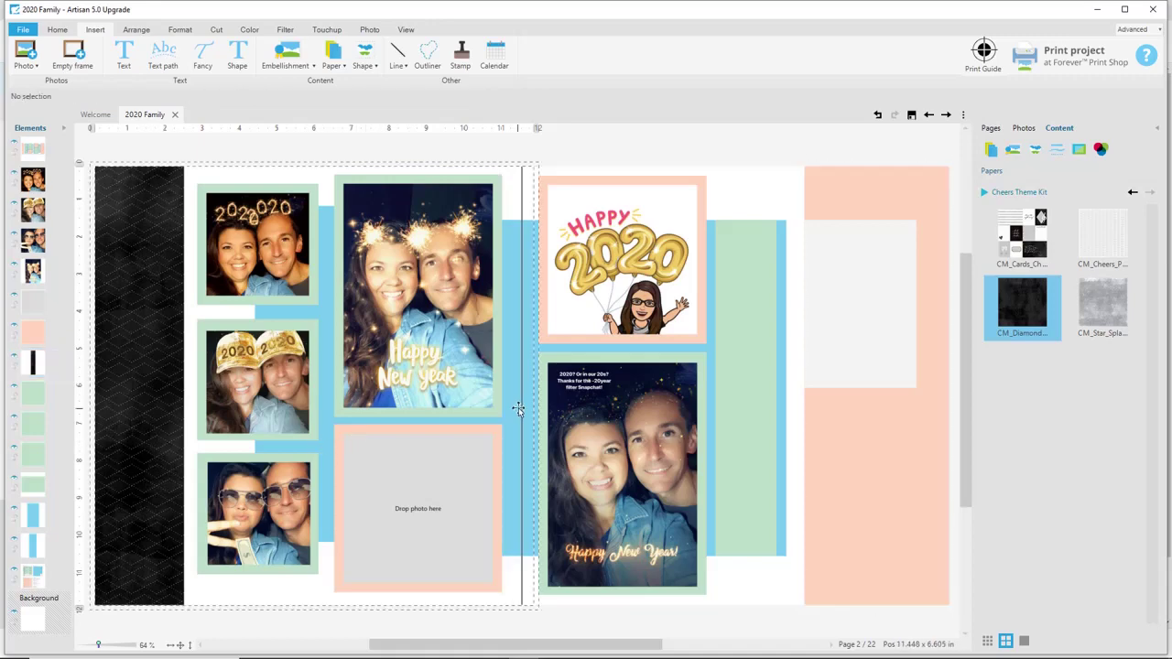
left_click(440, 426)
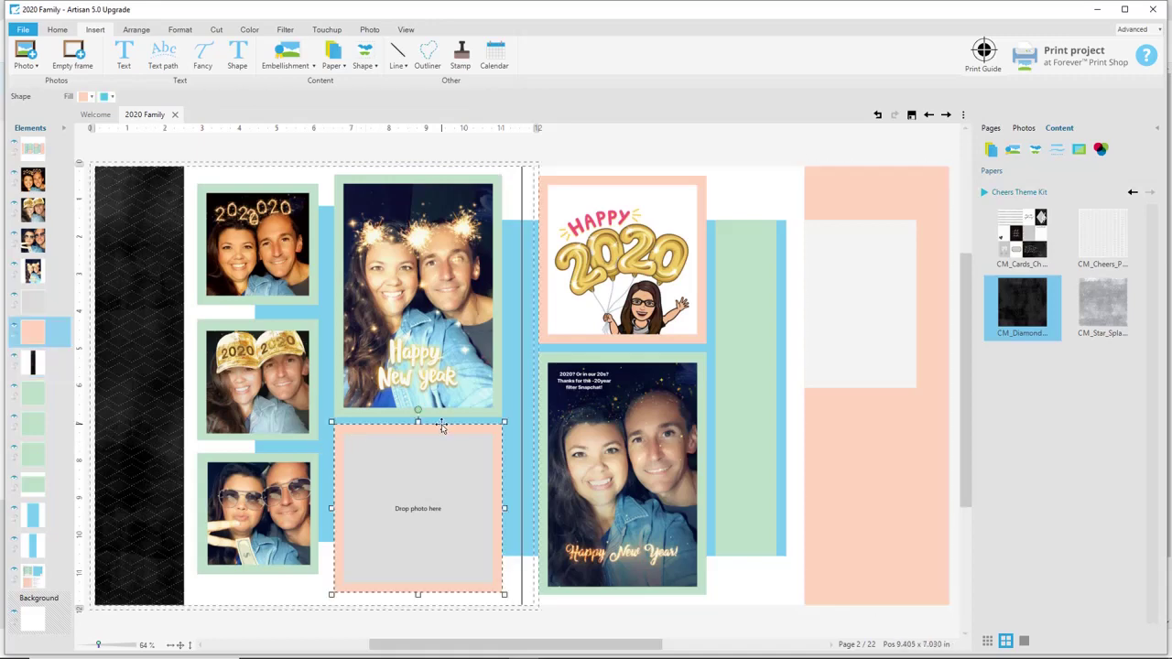
right_click(1059, 302)
left_click(1108, 352)
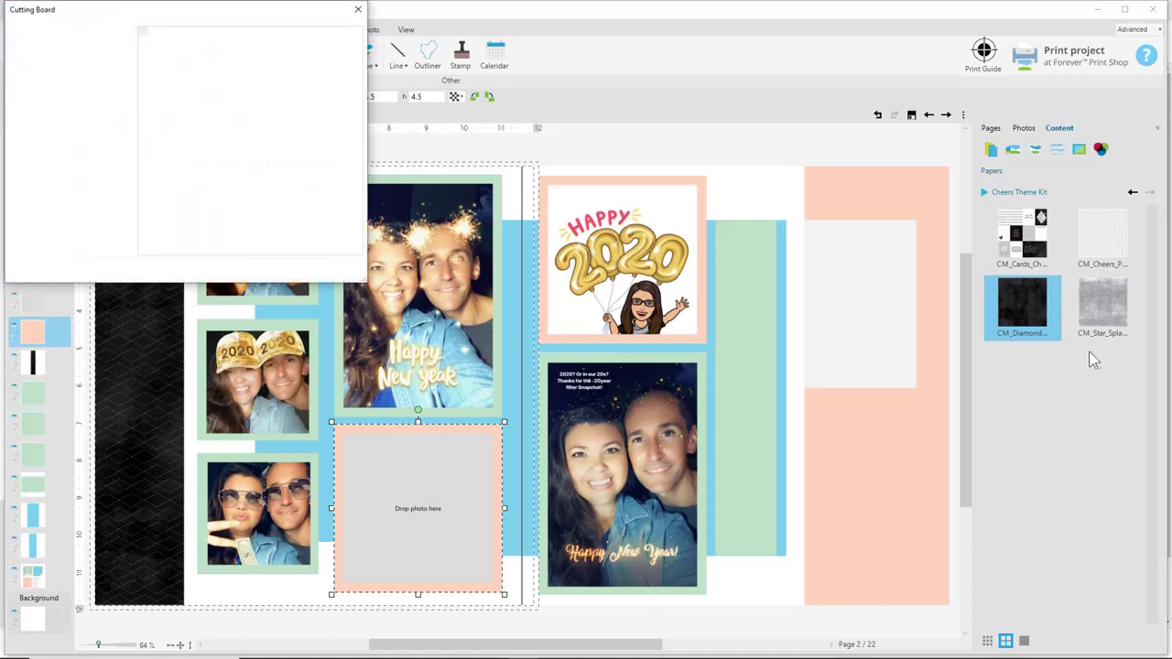
left_click(299, 273)
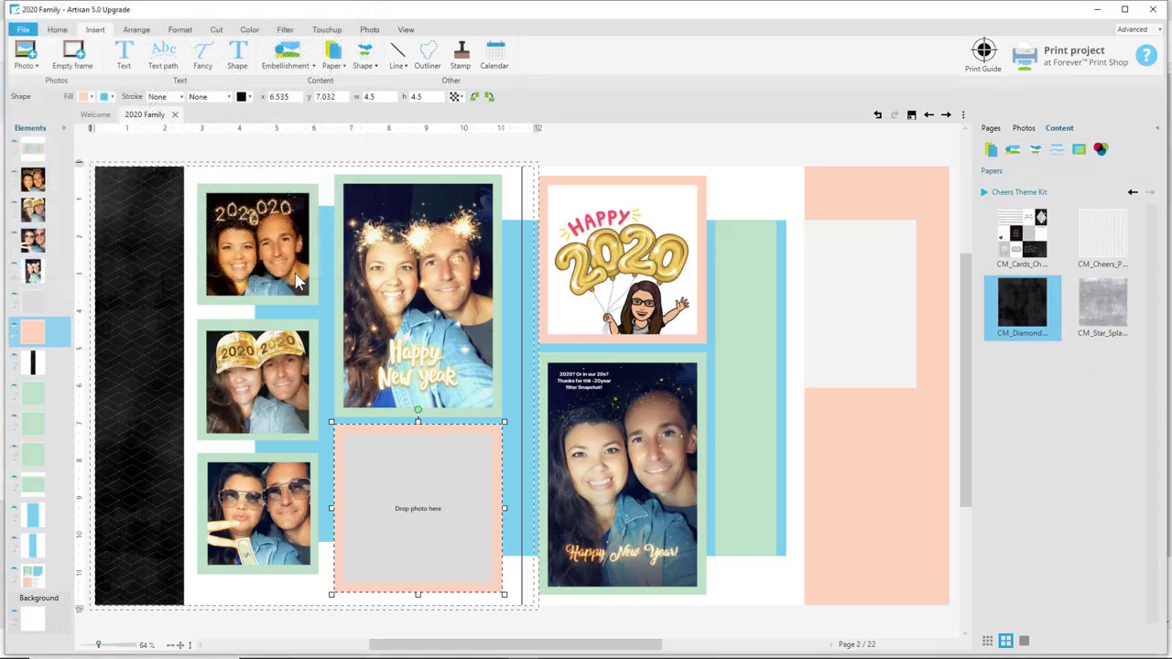
left_click(913, 116)
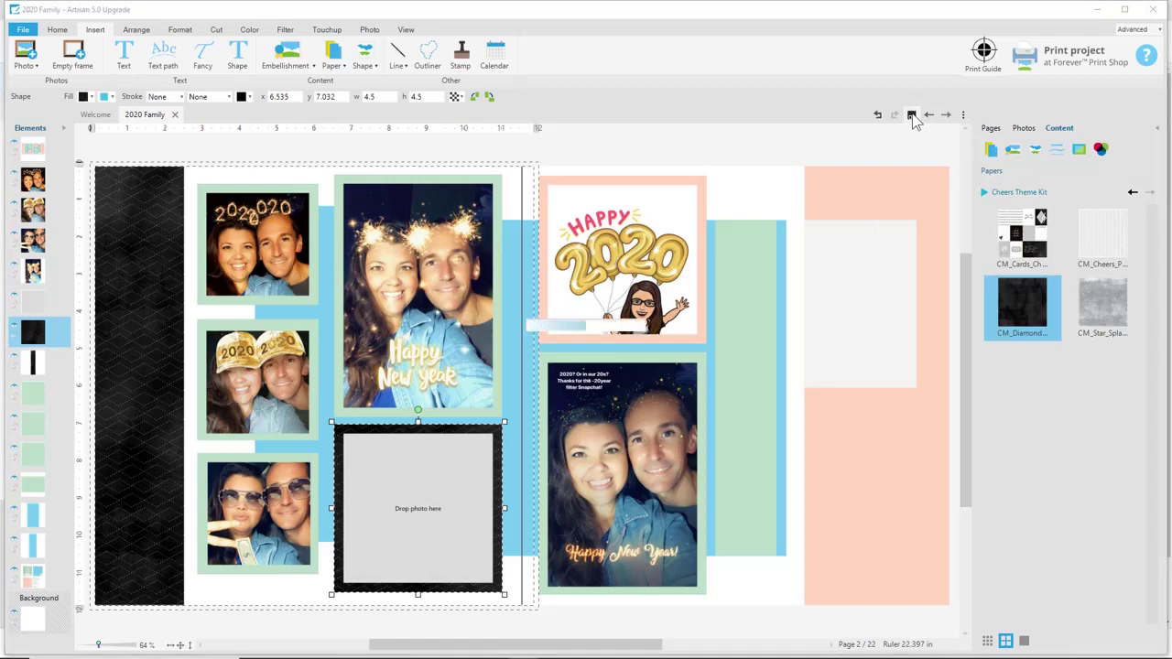
Fill the 4.5 x 4.5 peach mat behind the Happy 2020 cartoon on page 3 with the diamond stripes paper
left_click(800, 487)
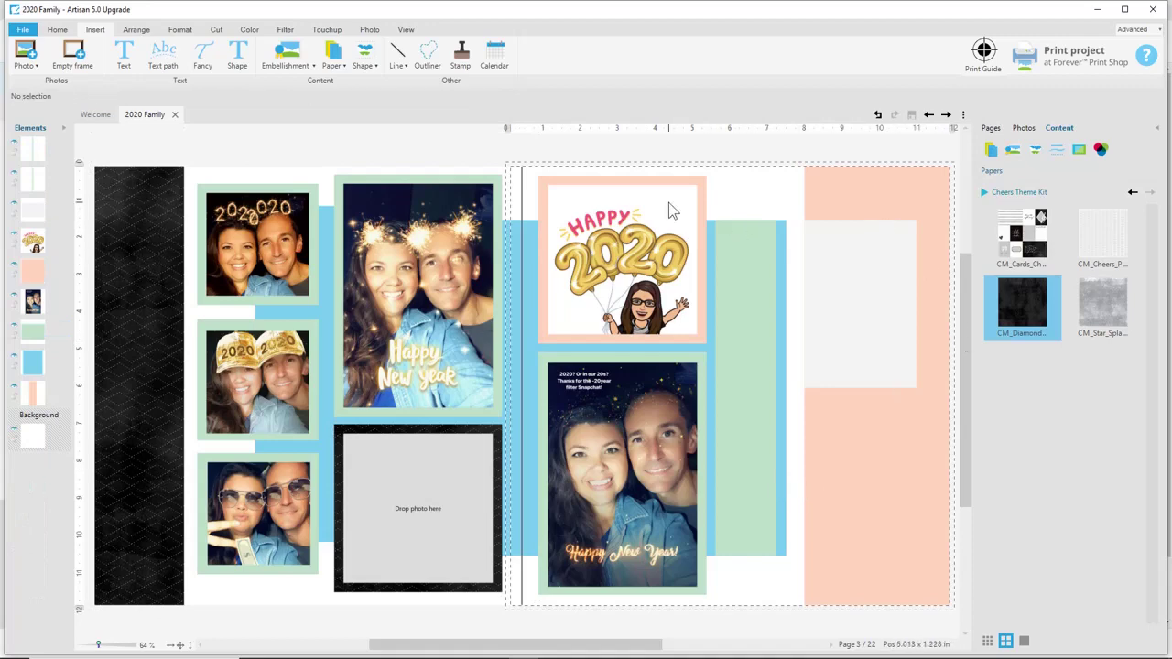
left_click(686, 179)
right_click(1067, 316)
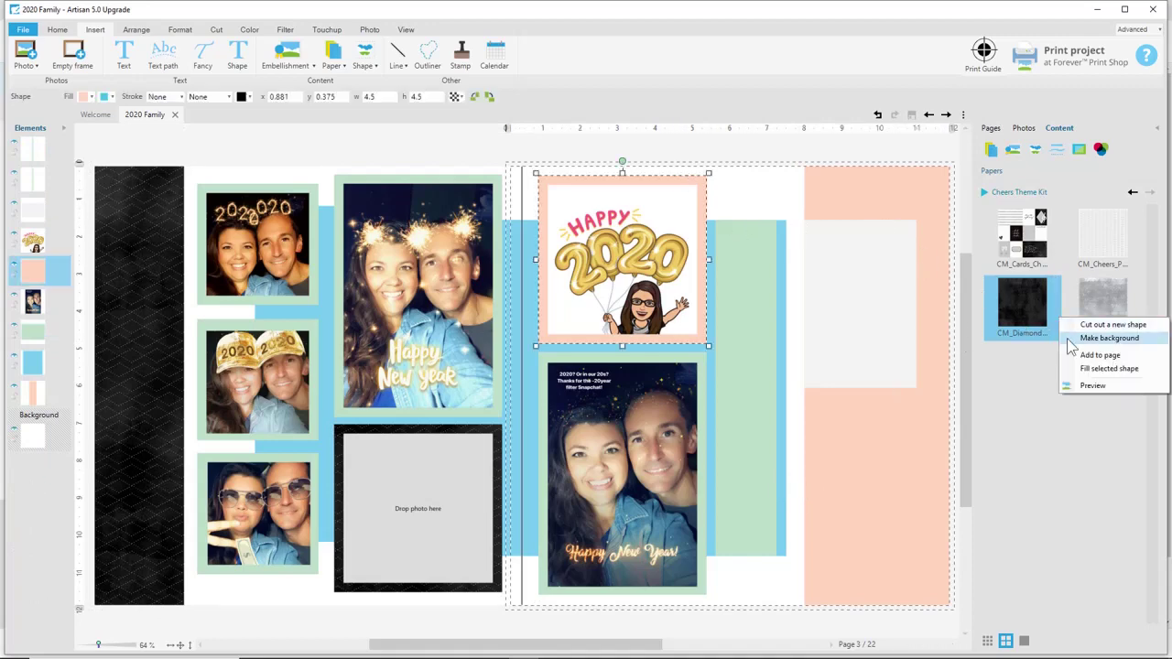
left_click(1099, 379)
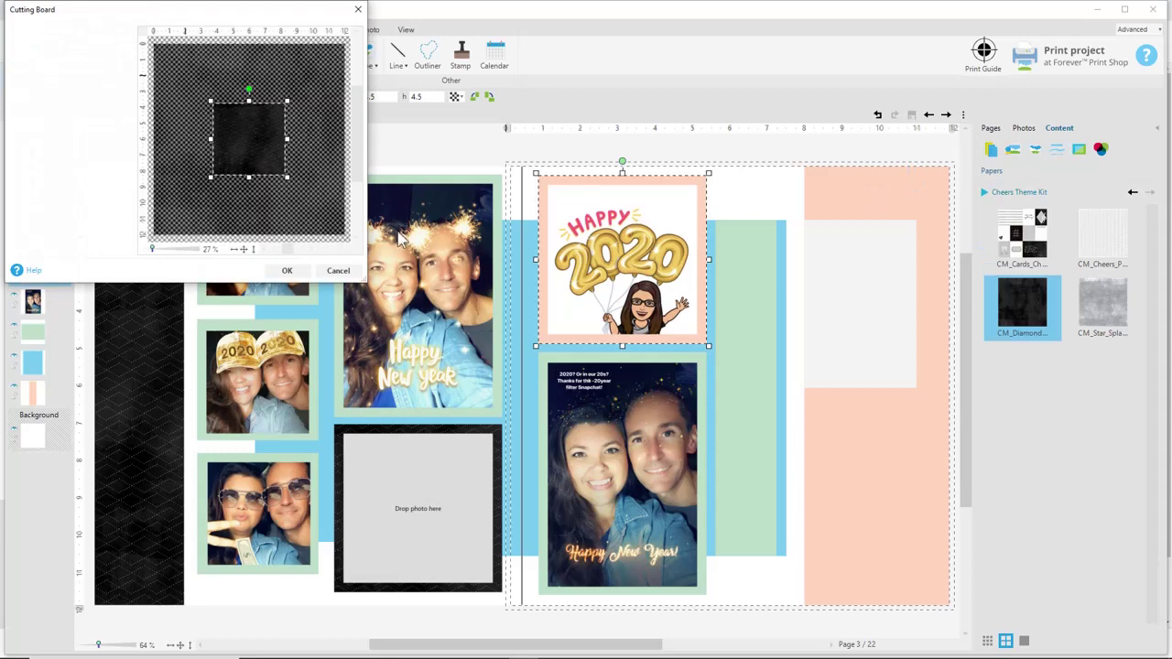
left_click(295, 269)
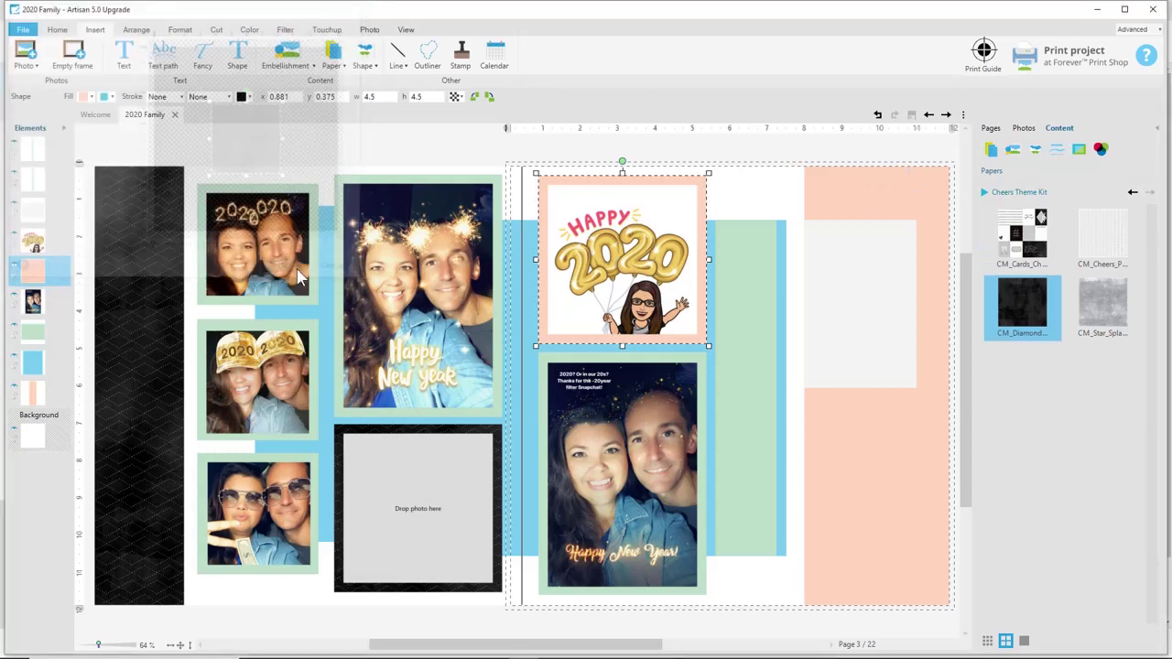
Fill the 4 x 12 peach strip at the outer edge of page 3 with the diamond stripes paper and save the project
left_click(887, 214)
right_click(1054, 317)
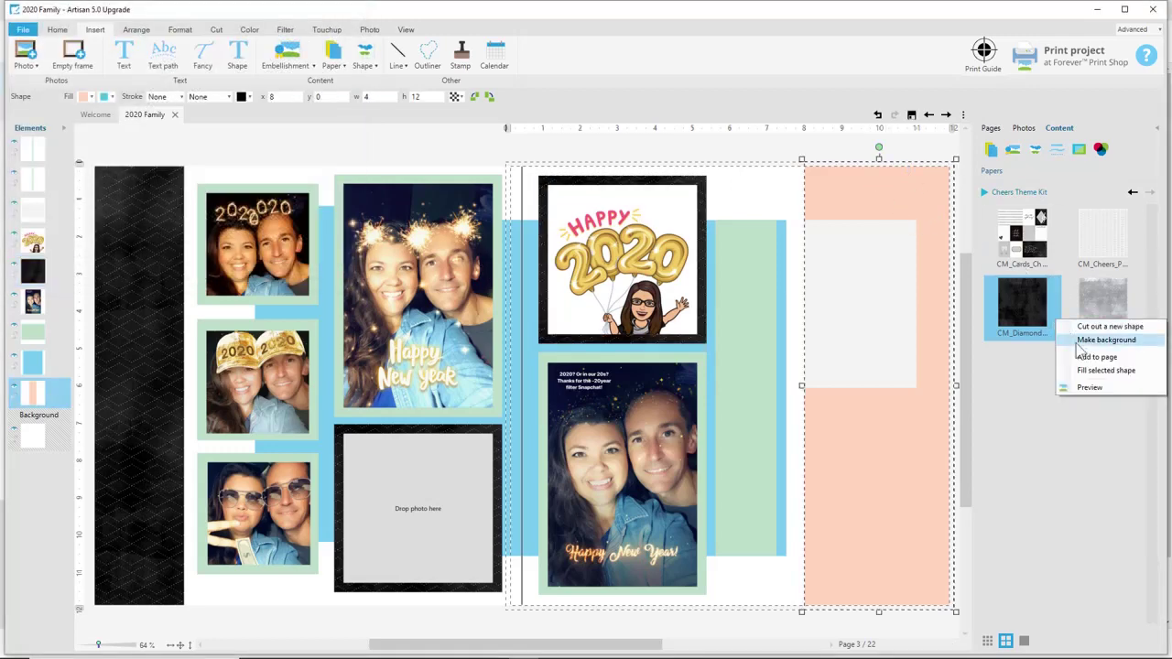
left_click(1092, 373)
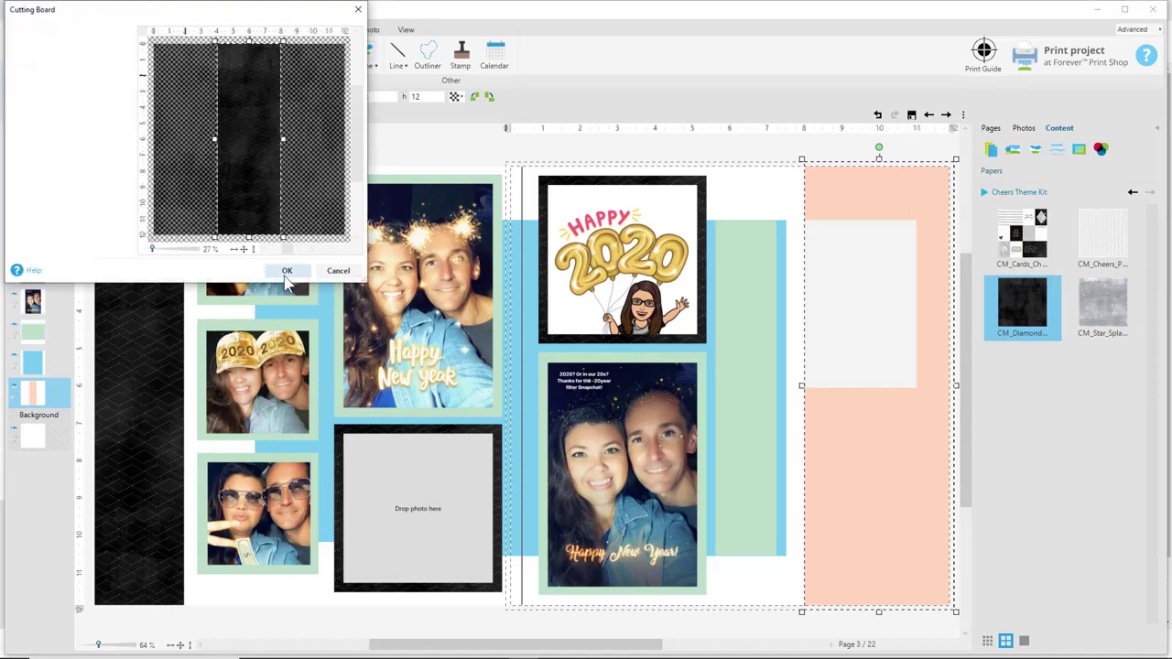
left_click(287, 271)
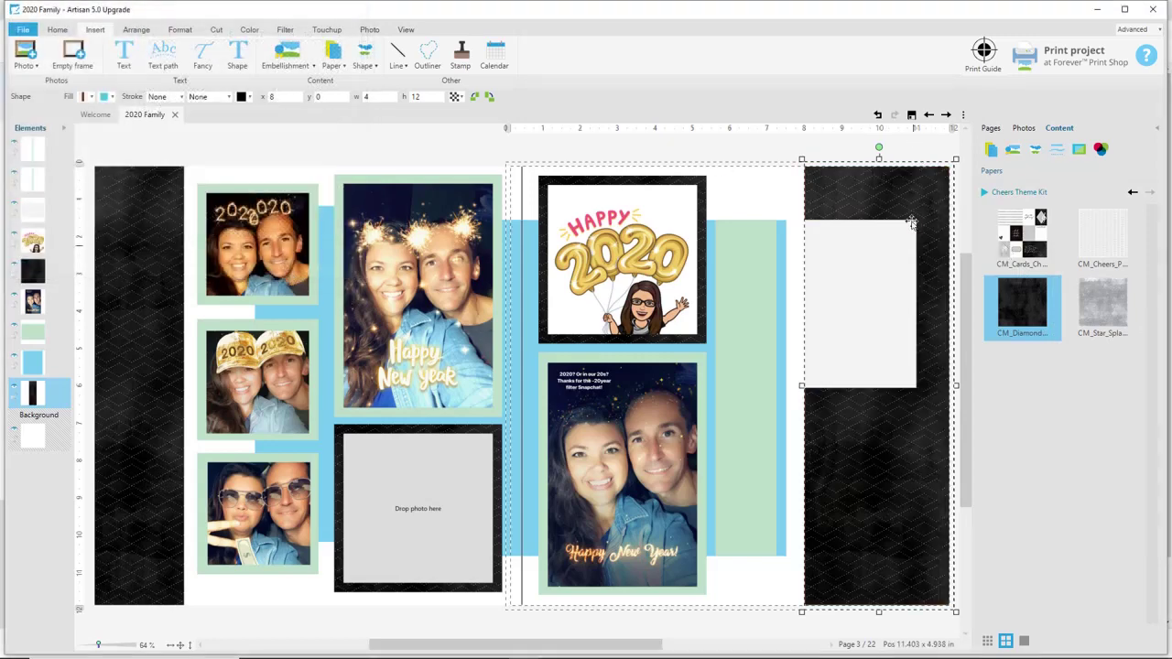
left_click(911, 115)
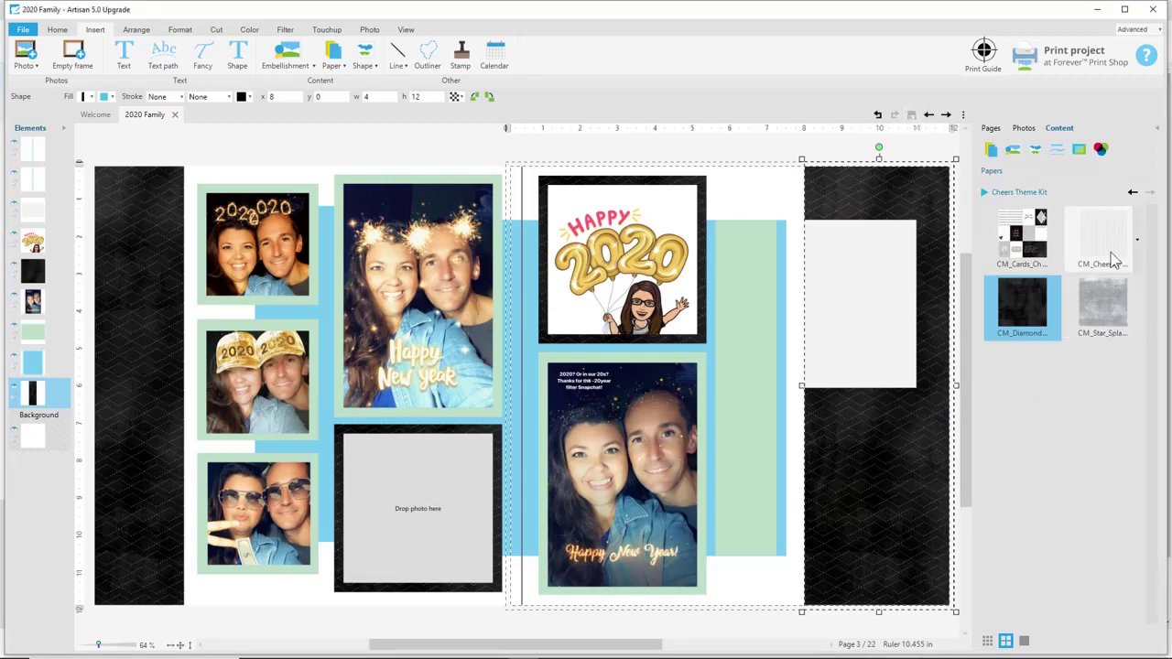
Fill the 7.5 x 9 blue shape behind the photos on page 3 with the CM_Cheers_Pattern_Cheers_PP_02 paper
mouse_move(1113, 248)
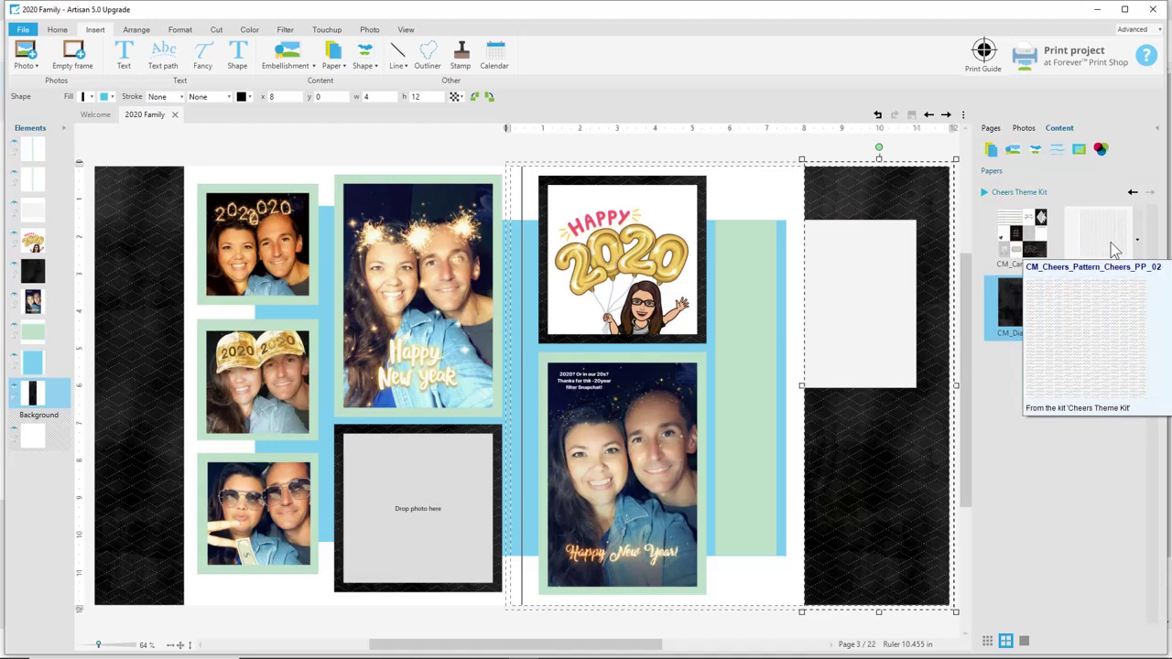
left_click(1113, 248)
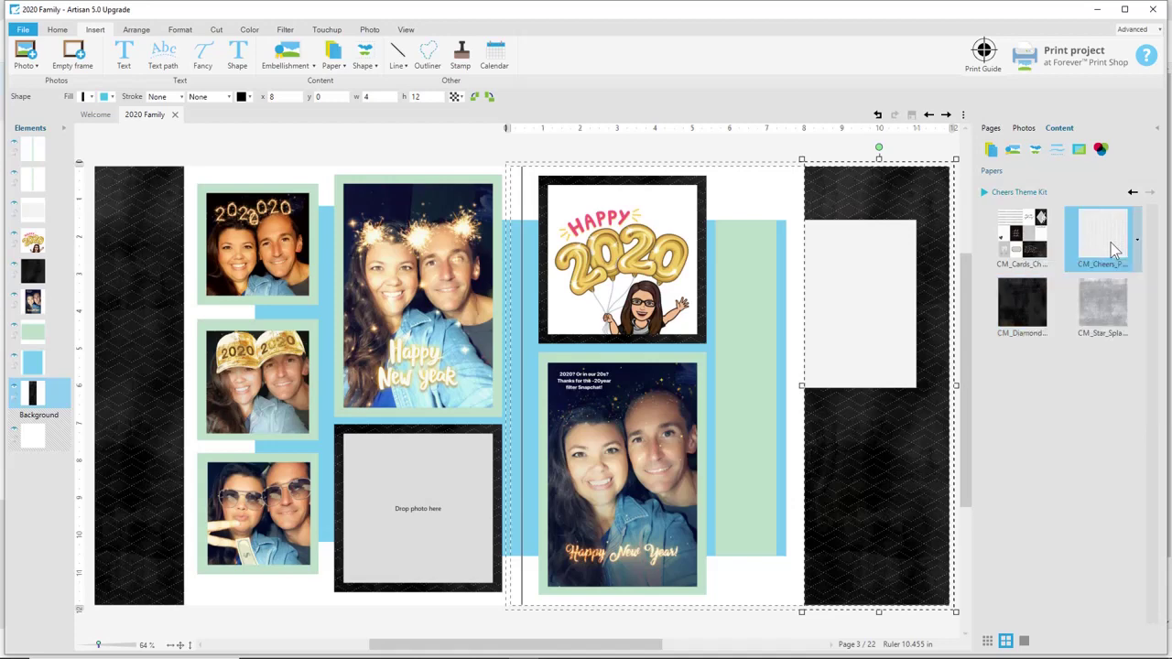
left_click(530, 339)
right_click(1141, 247)
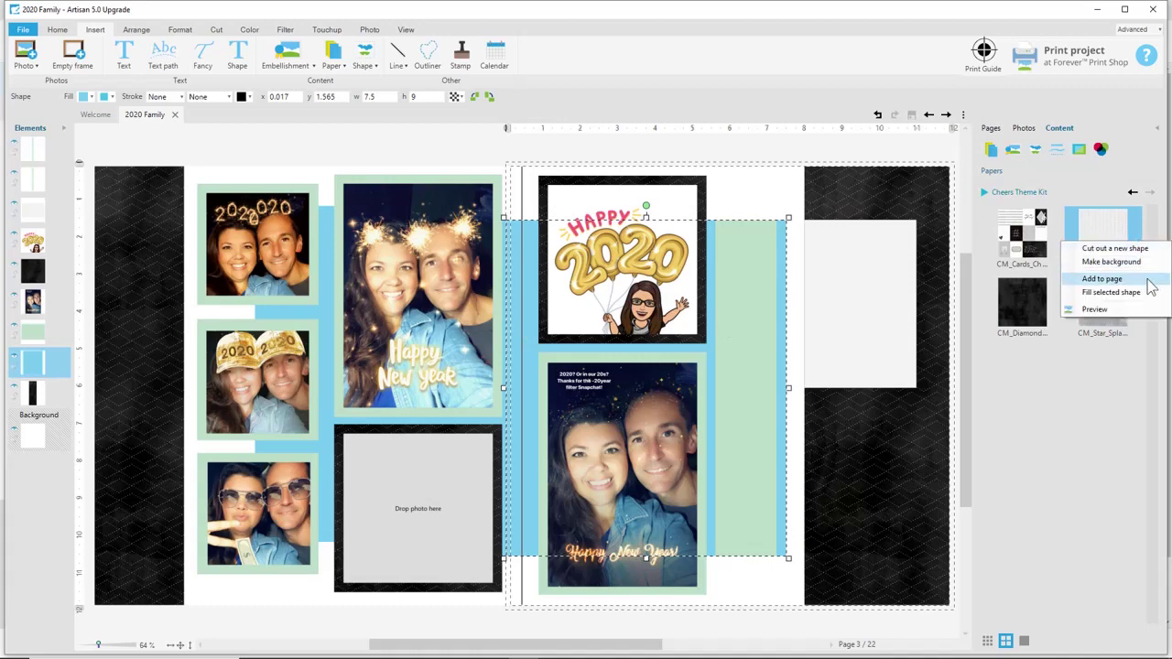
left_click(1111, 293)
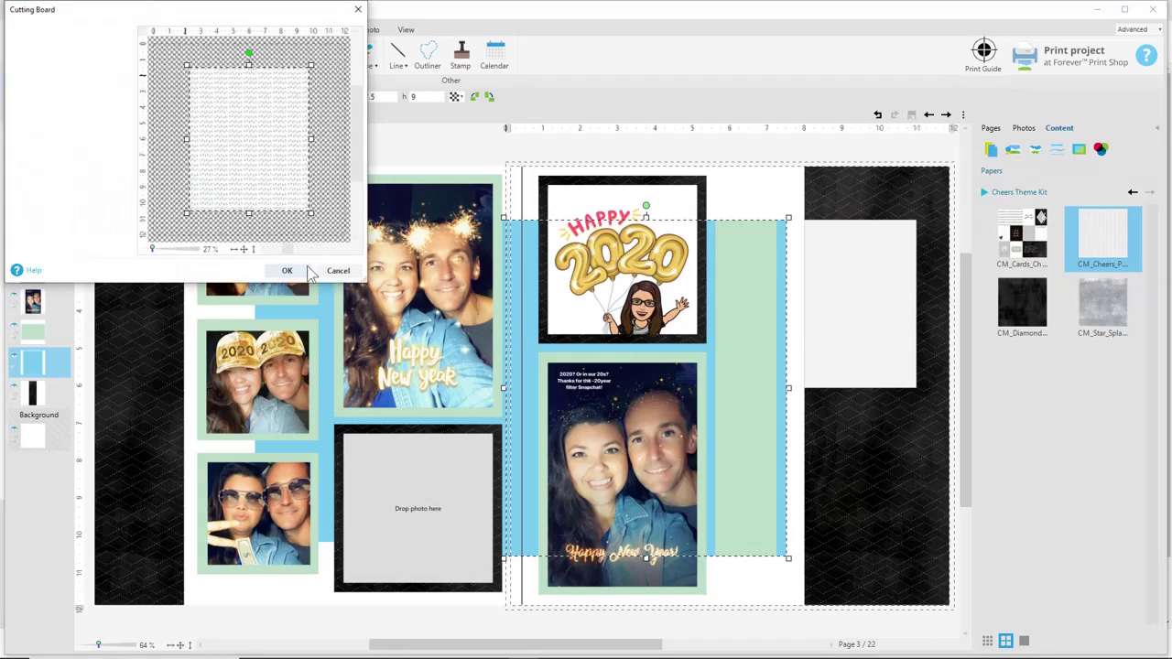
left_click(278, 271)
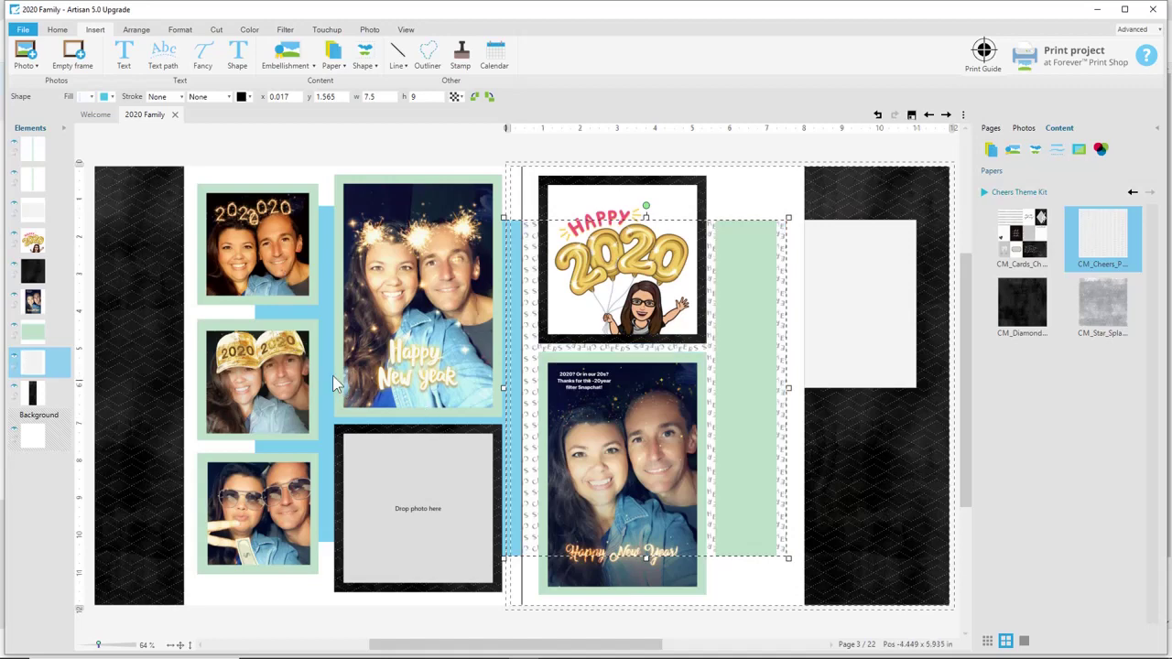
Fill the 3 x 9 blue shape behind the photos on page 2 with the CM_Cheers_Pattern_Cheers_PP_02 paper
left_click(323, 309)
left_click(323, 313)
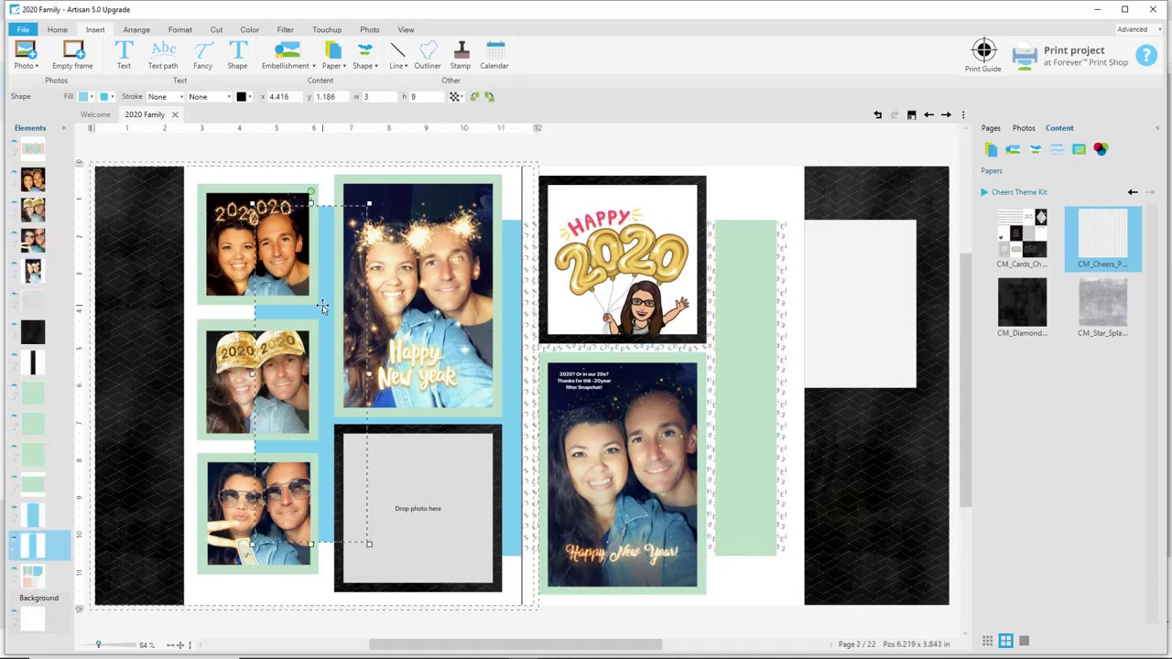
right_click(1139, 265)
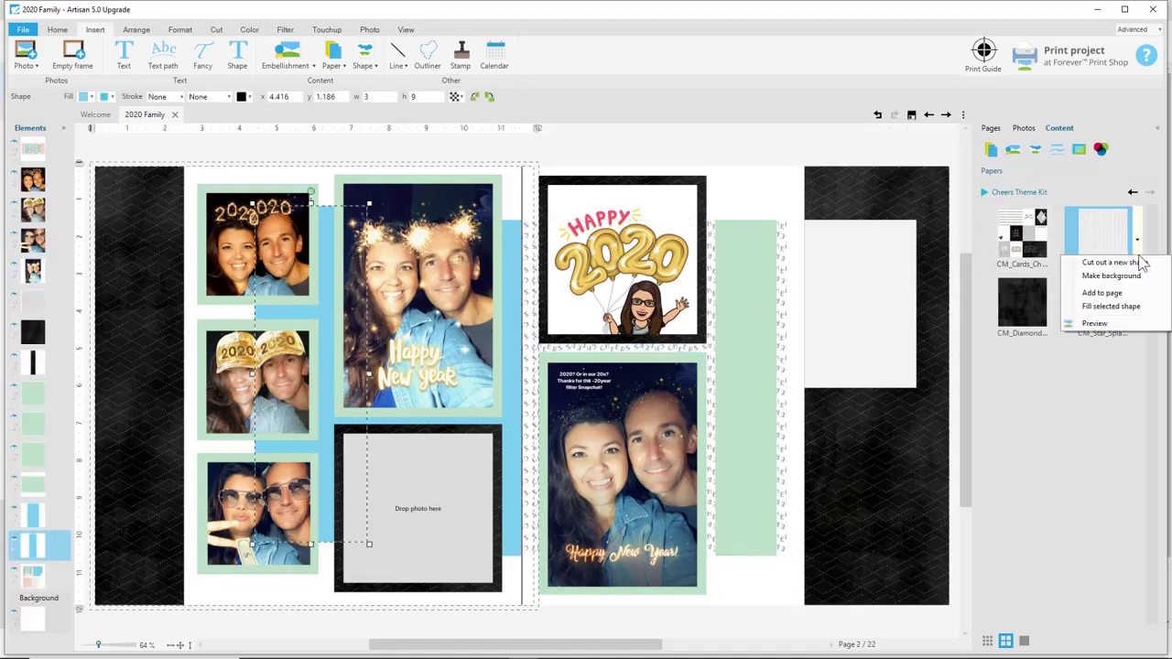
left_click(1135, 308)
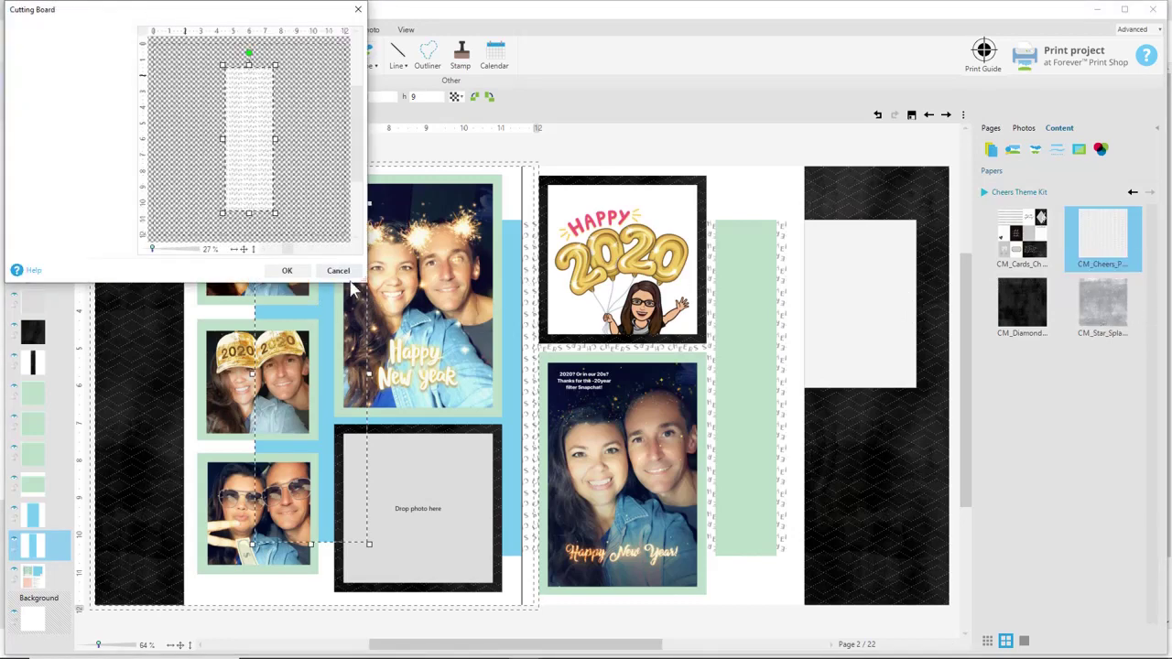
left_click(287, 270)
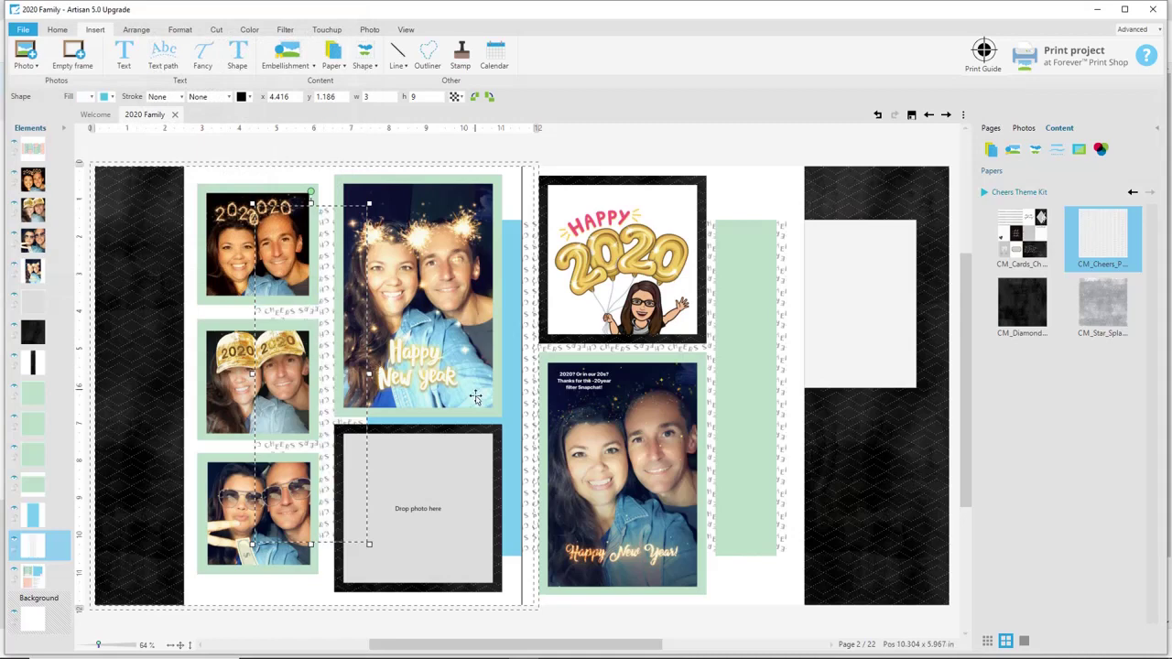
Fill the 4.5 x 9 blue shape at the inner edge of page 2 with the CM_Cheers_Pattern_Cheers_PP_02 paper
left_click(514, 434)
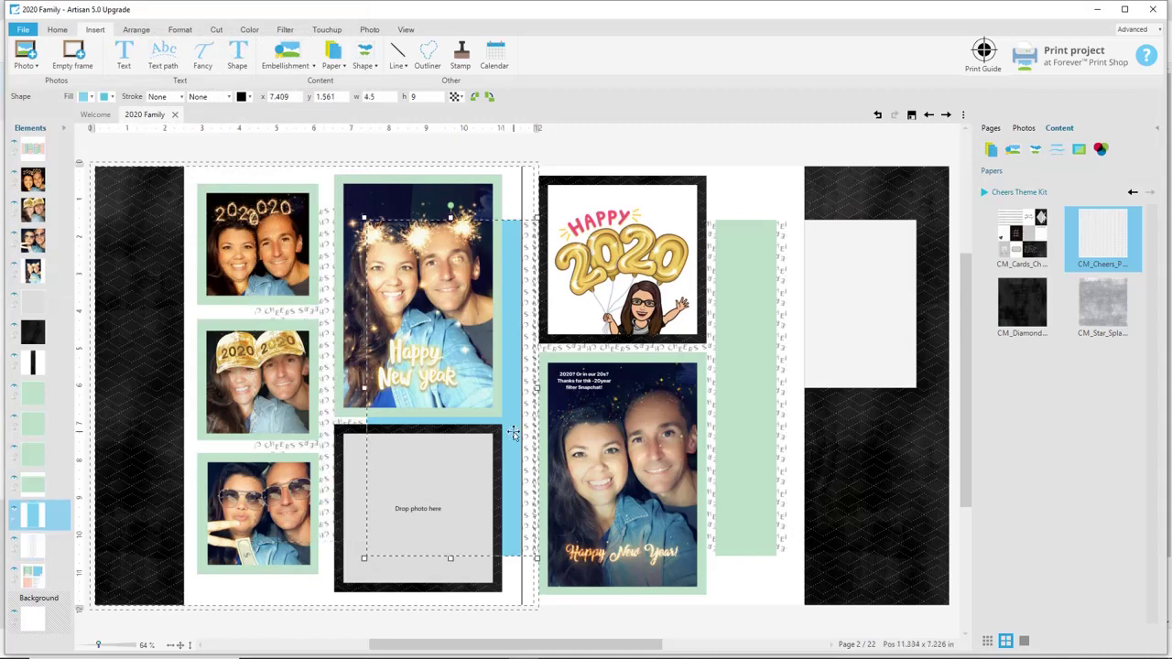
left_click(1139, 242)
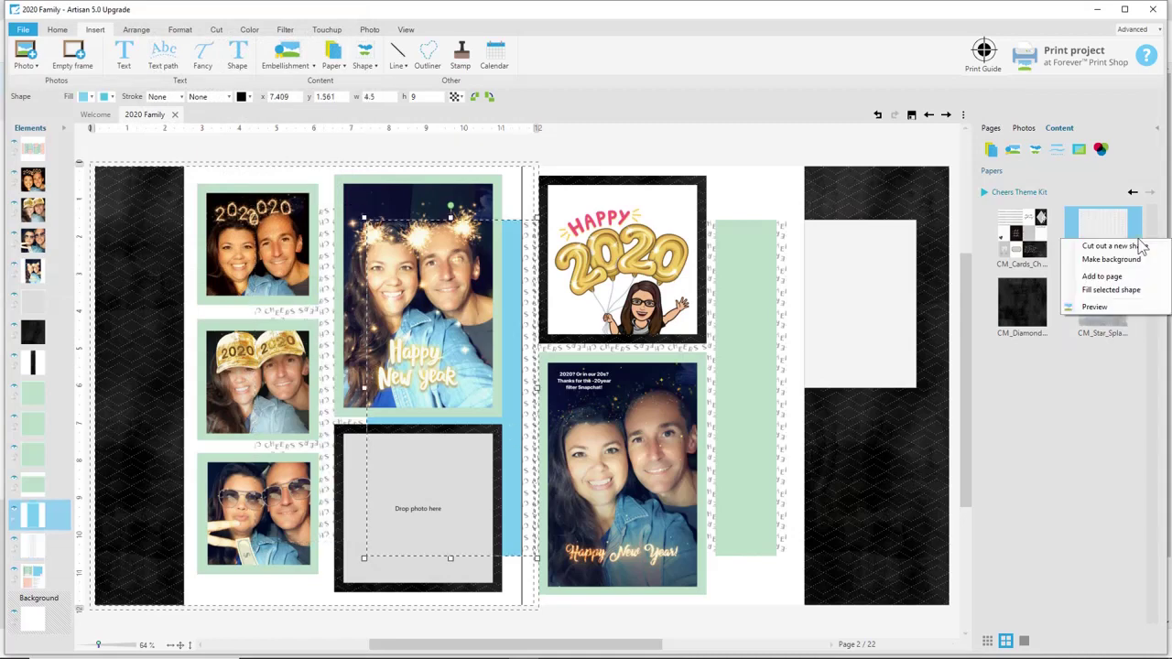
left_click(1126, 289)
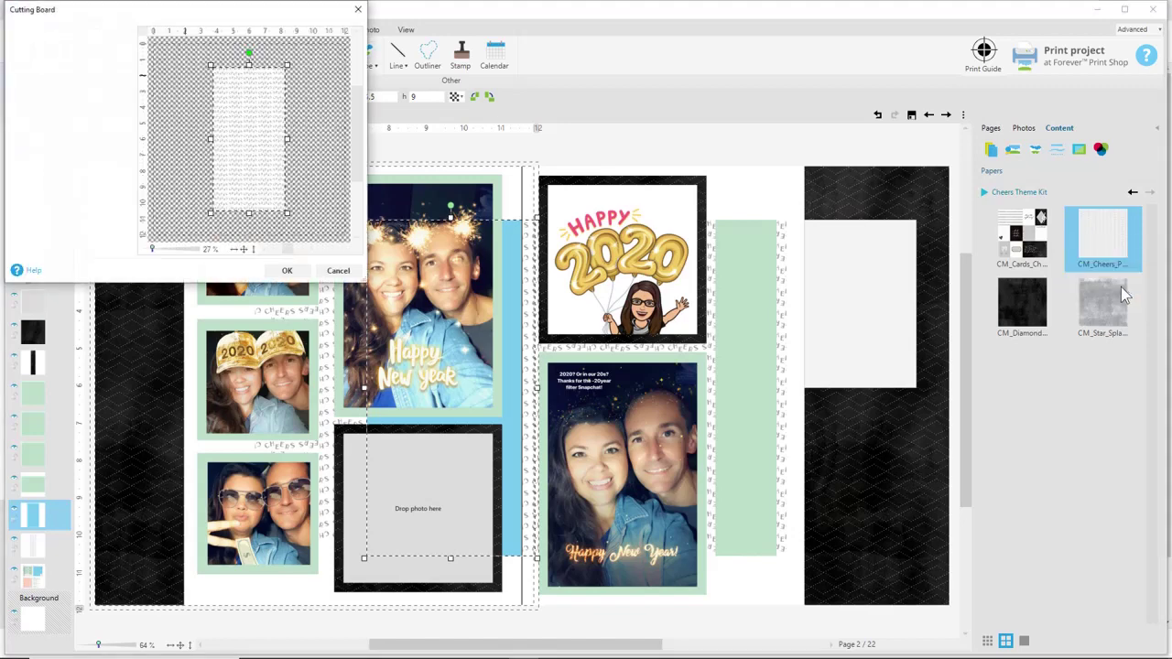
left_click(284, 269)
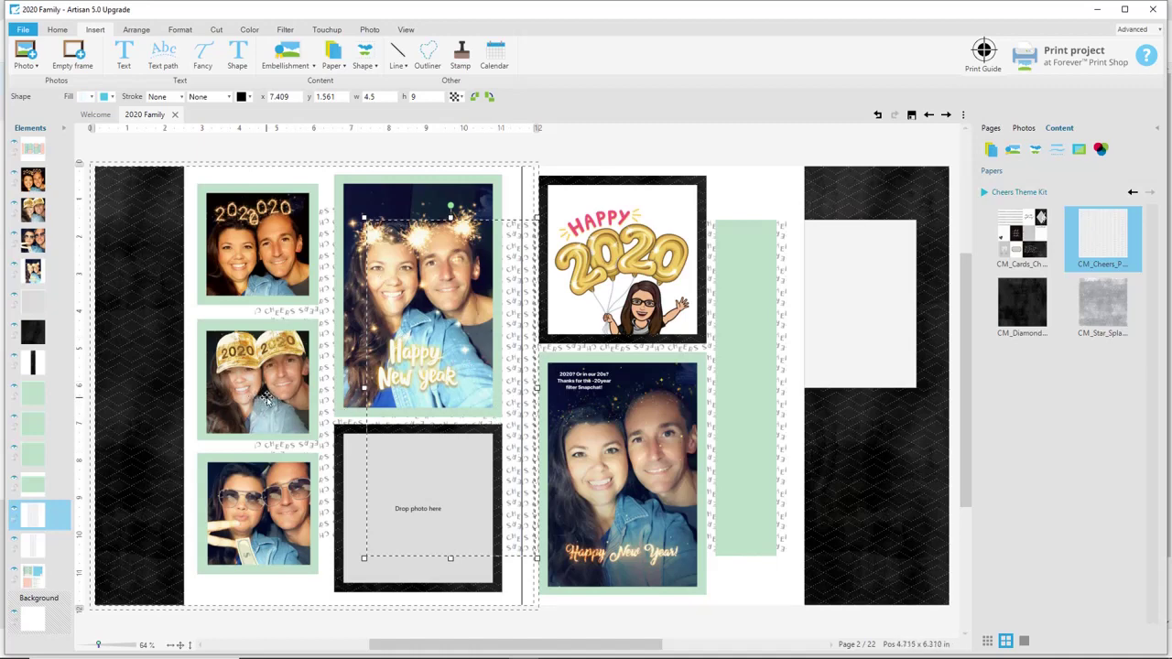
left_click(332, 189)
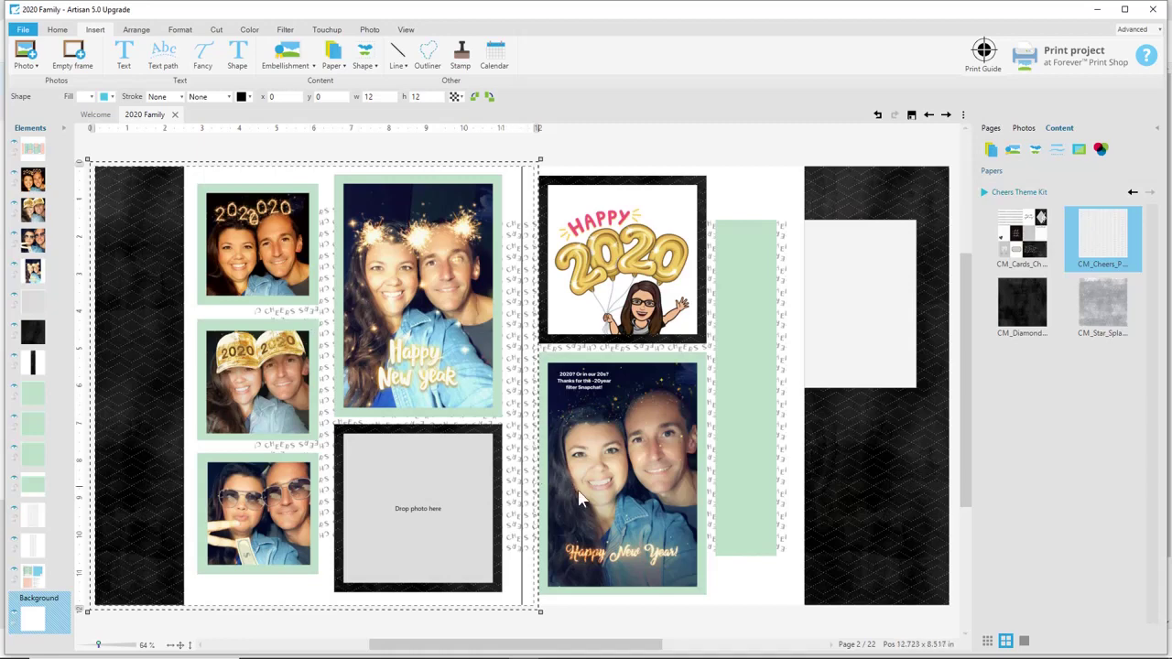
left_click(754, 336)
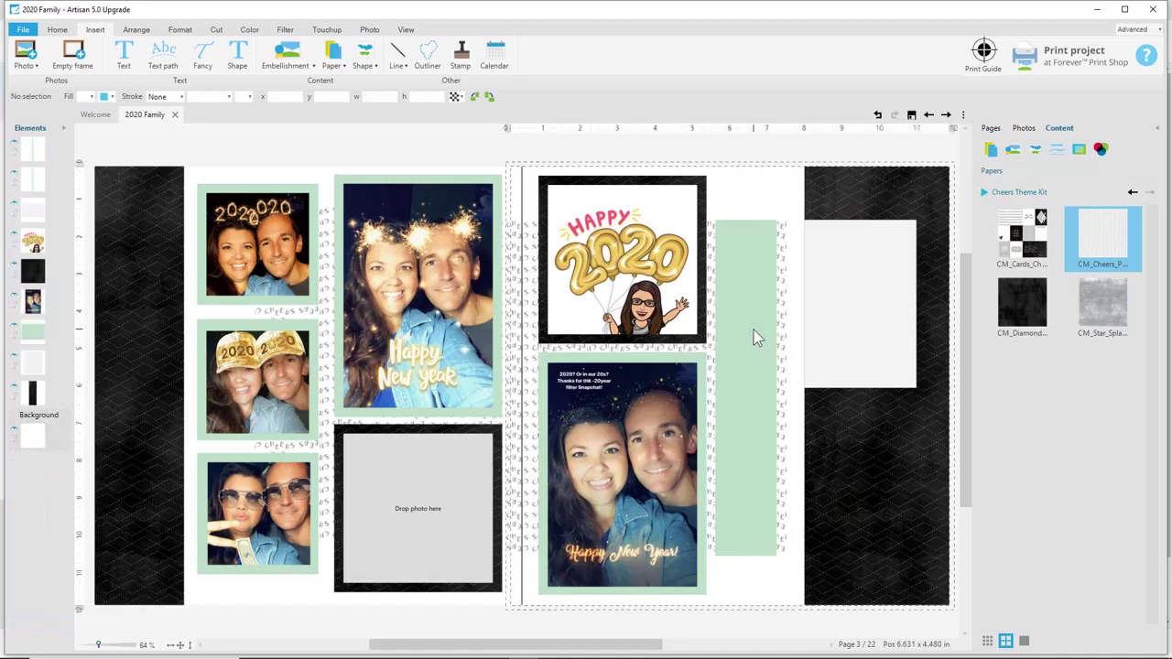
left_click(741, 321)
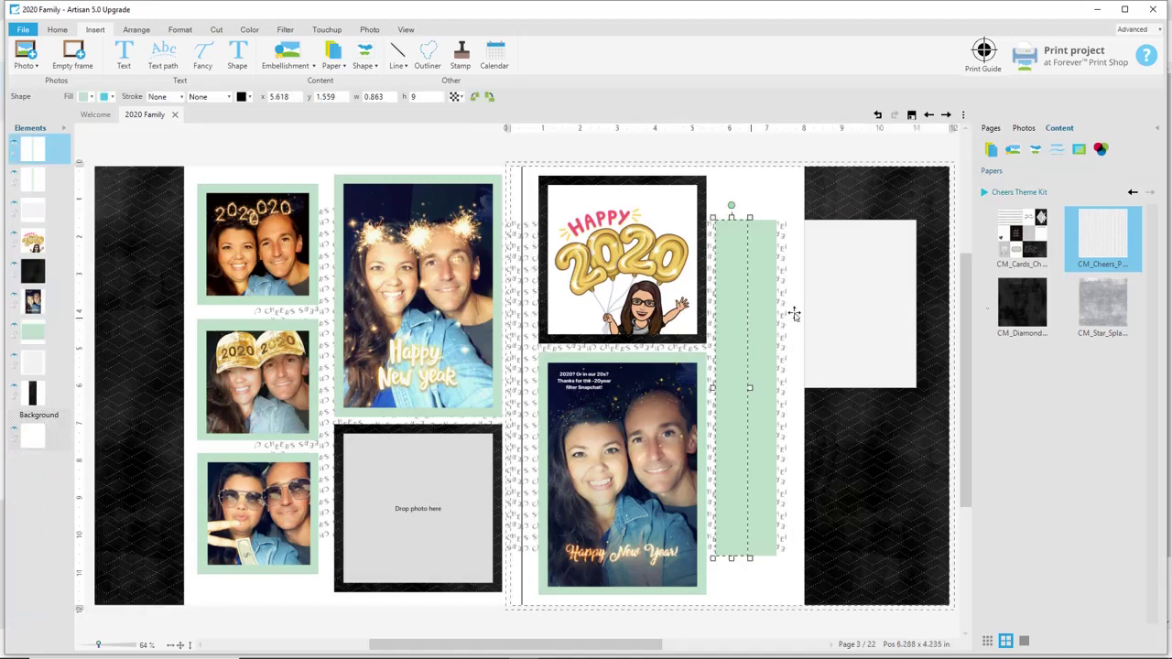
Fill the 3.25 x 3.25 green mat around the uppermost small photo on page 2 with the star splatter paper
left_click(309, 192)
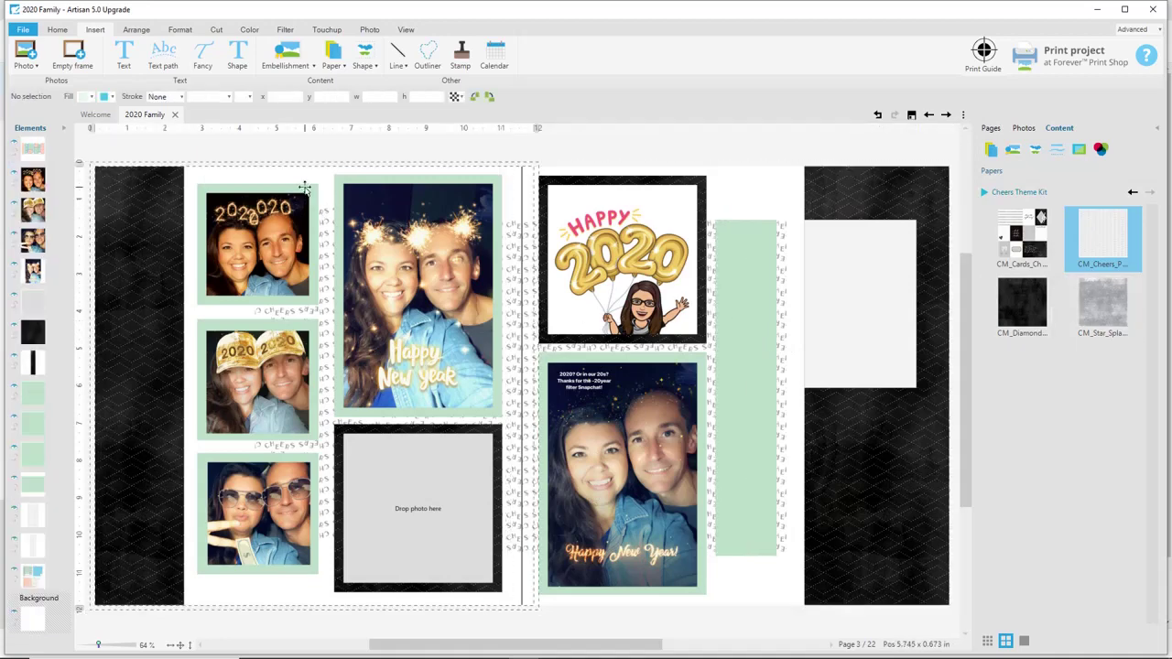
left_click(1136, 310)
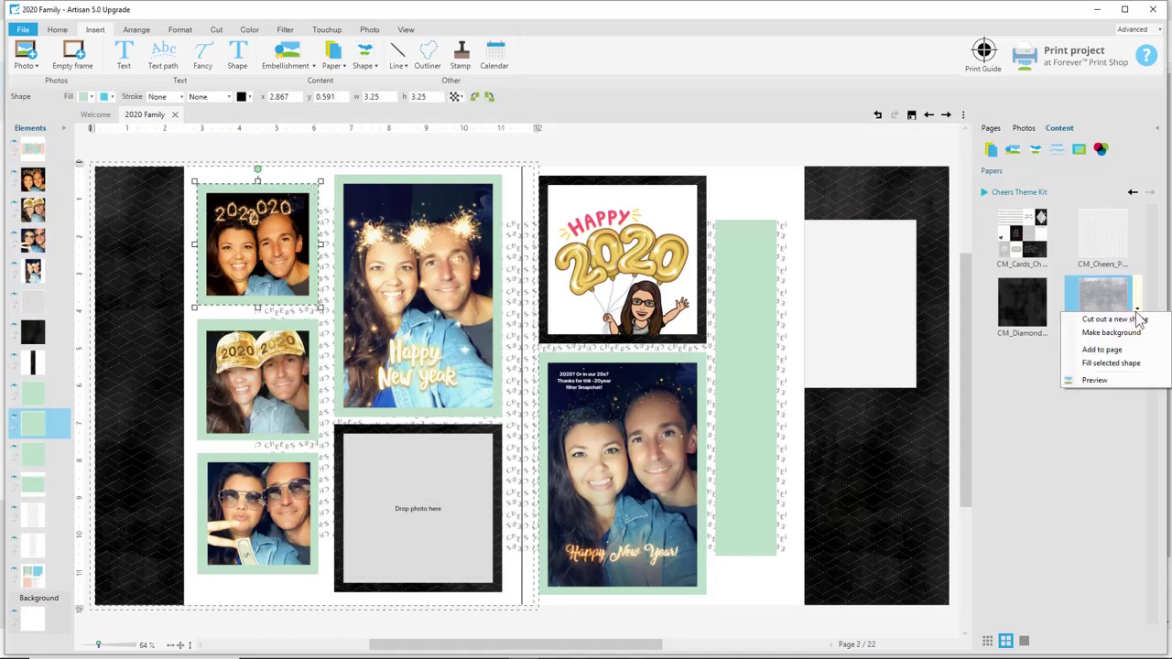
left_click(1133, 363)
left_click(288, 270)
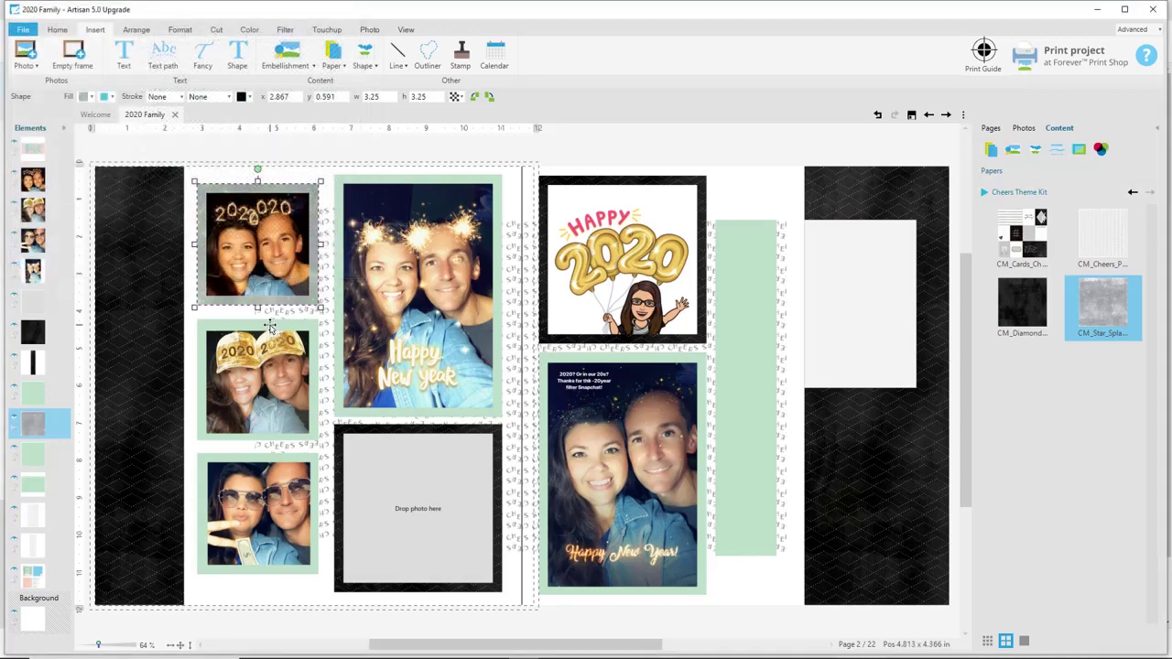
Fill the 3.25 x 3.25 green mat around the middle small photo on page 2 with the star splatter paper
left_click(273, 325)
right_click(1142, 308)
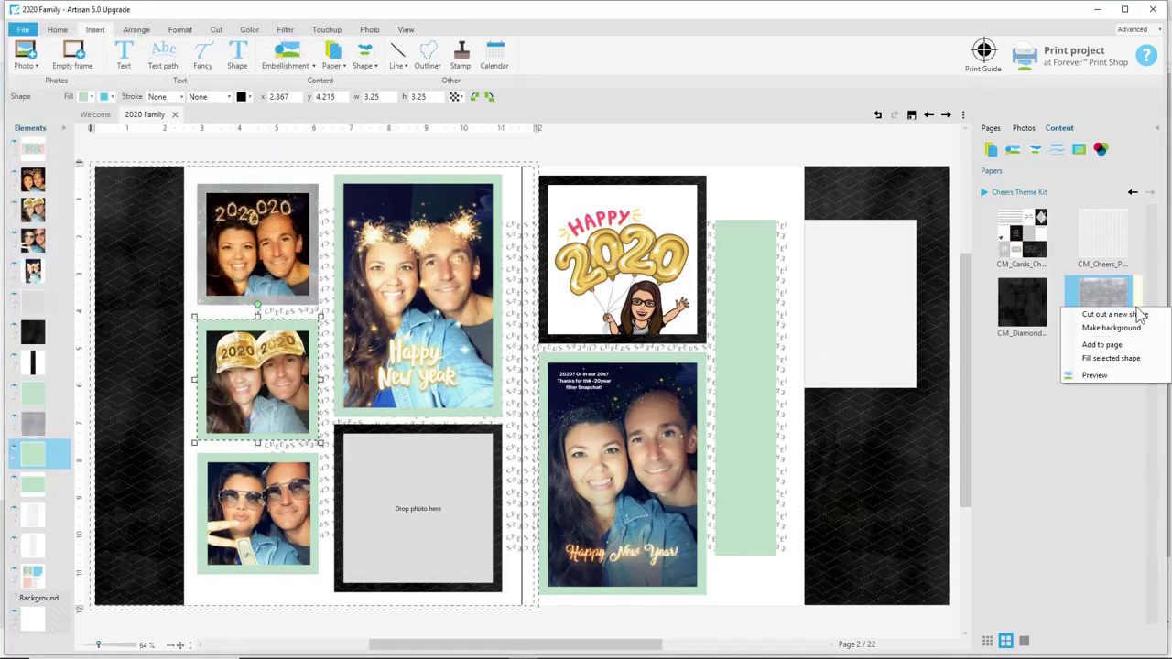
left_click(1141, 361)
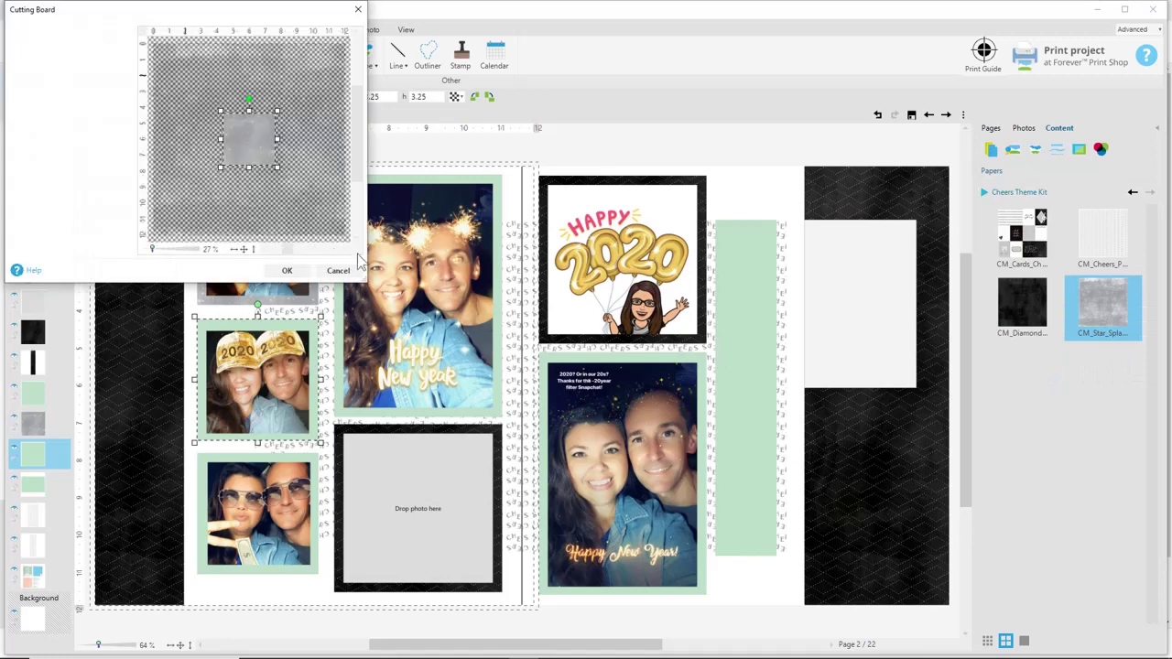
left_click(286, 271)
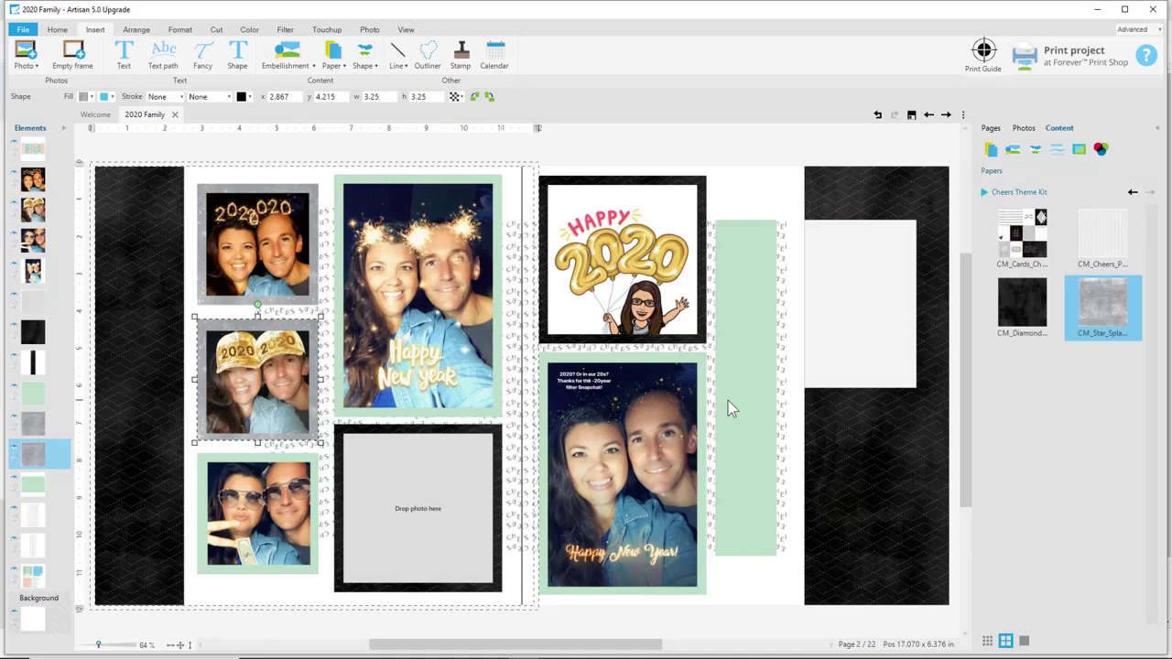
Fill page 2's empty 4 x 4 photo frame with just the champagne glasses card from the CM_Cards_Cheers_PP_01 paper and save the project
key("ctrl+z")
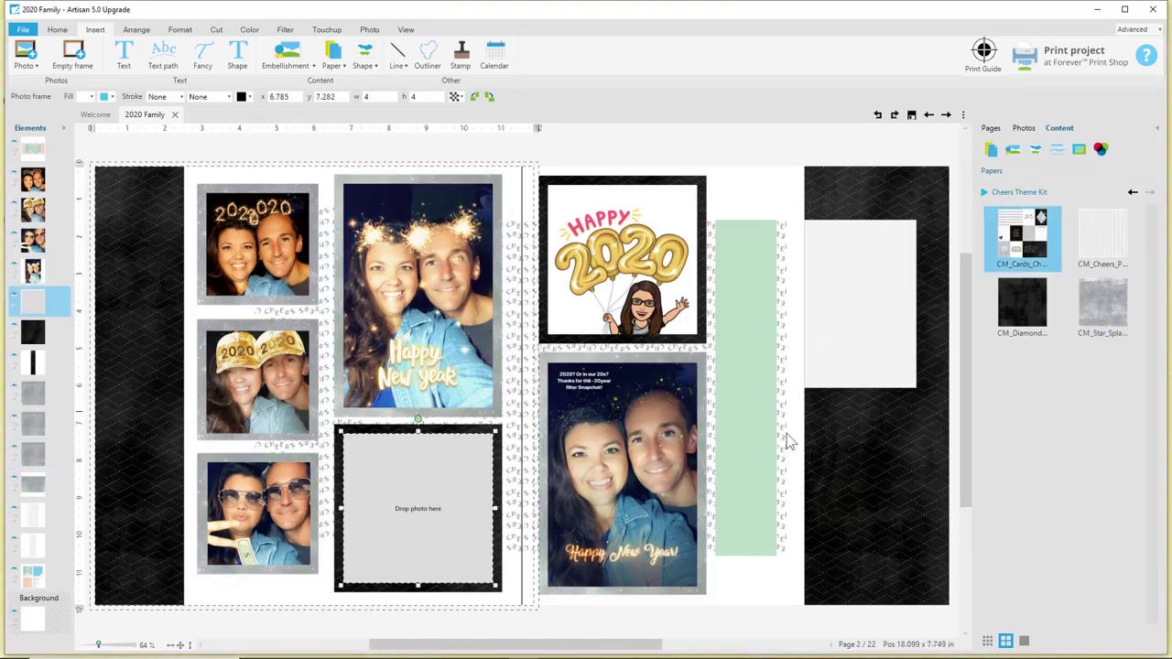
left_click(1057, 240)
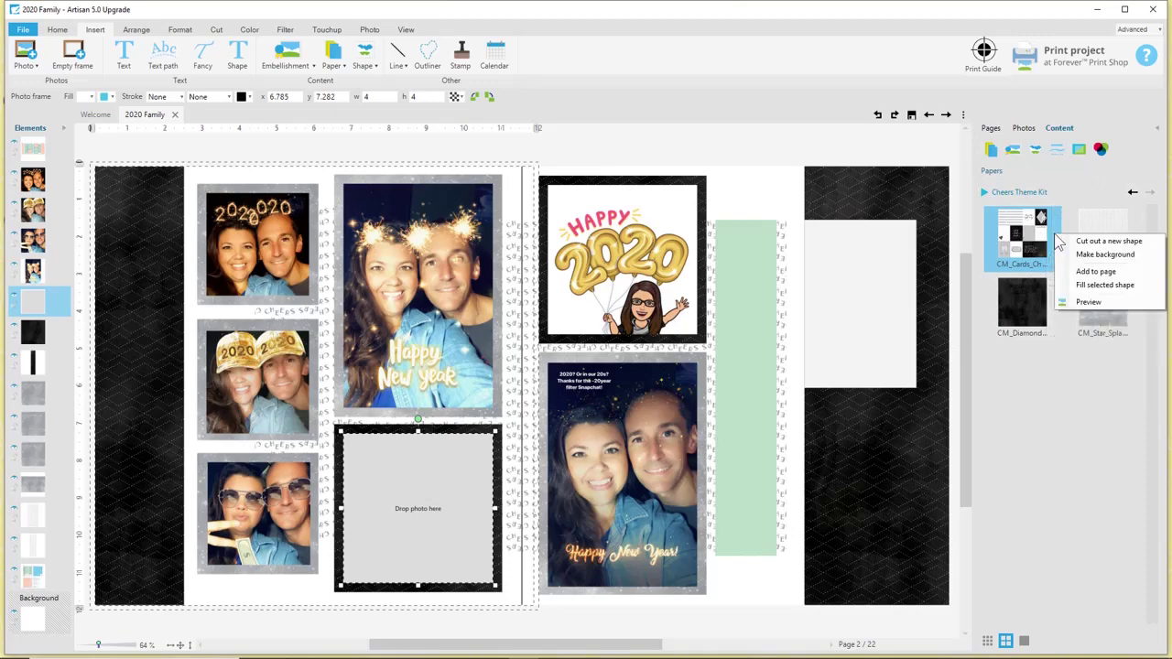
left_click(1090, 309)
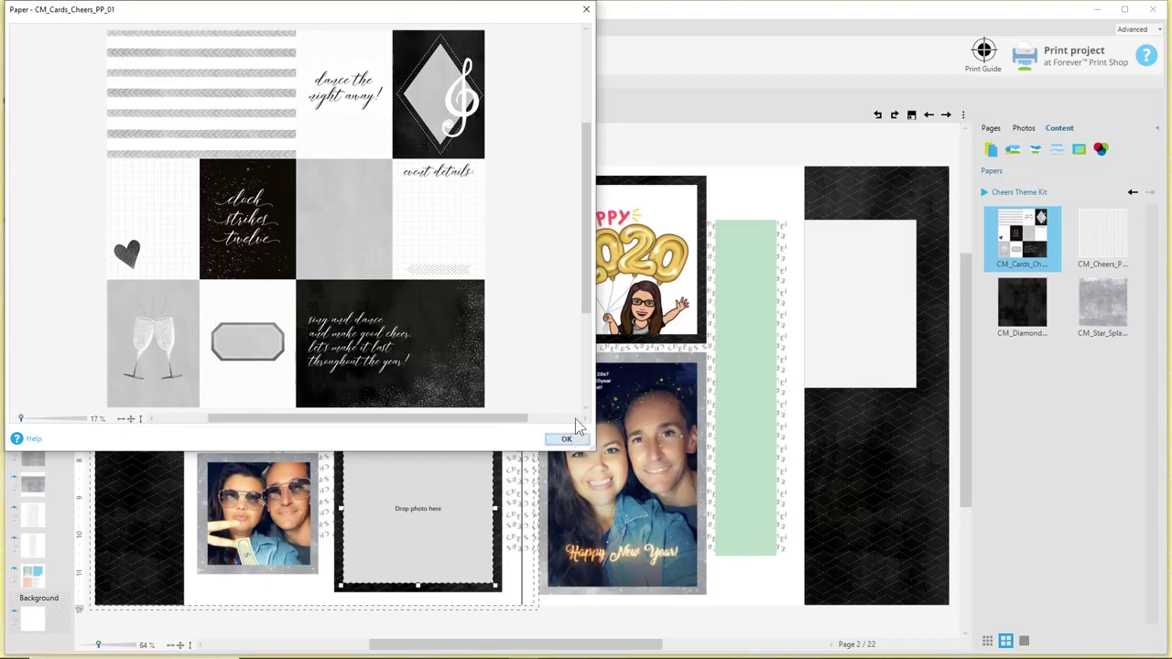
left_click(587, 11)
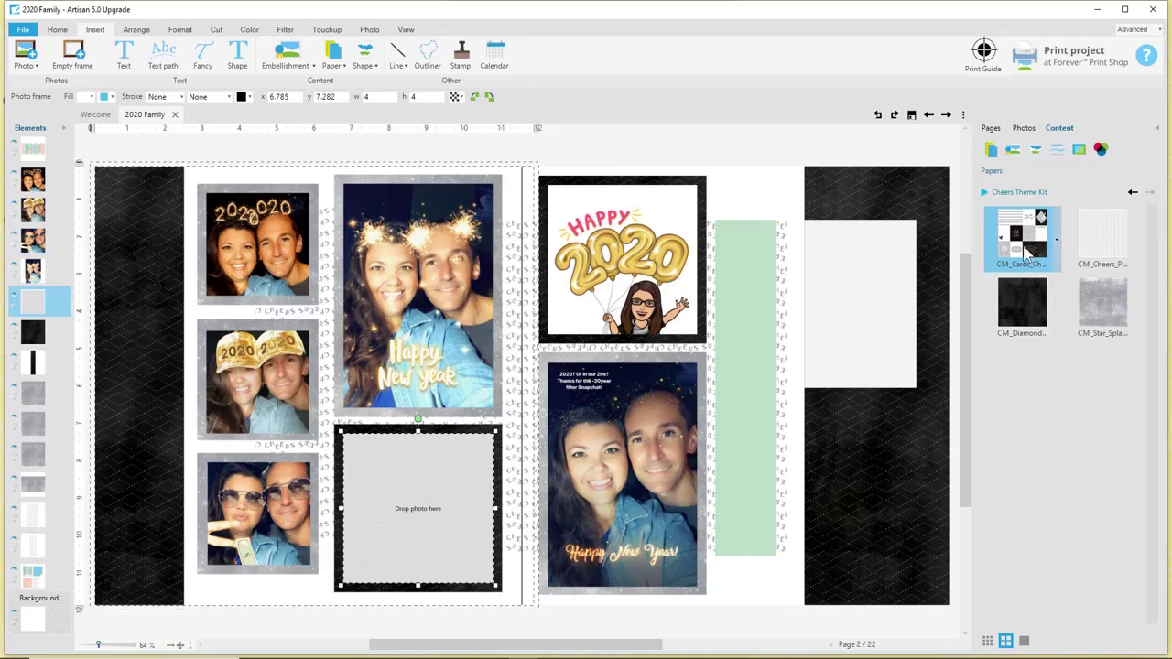
right_click(1056, 247)
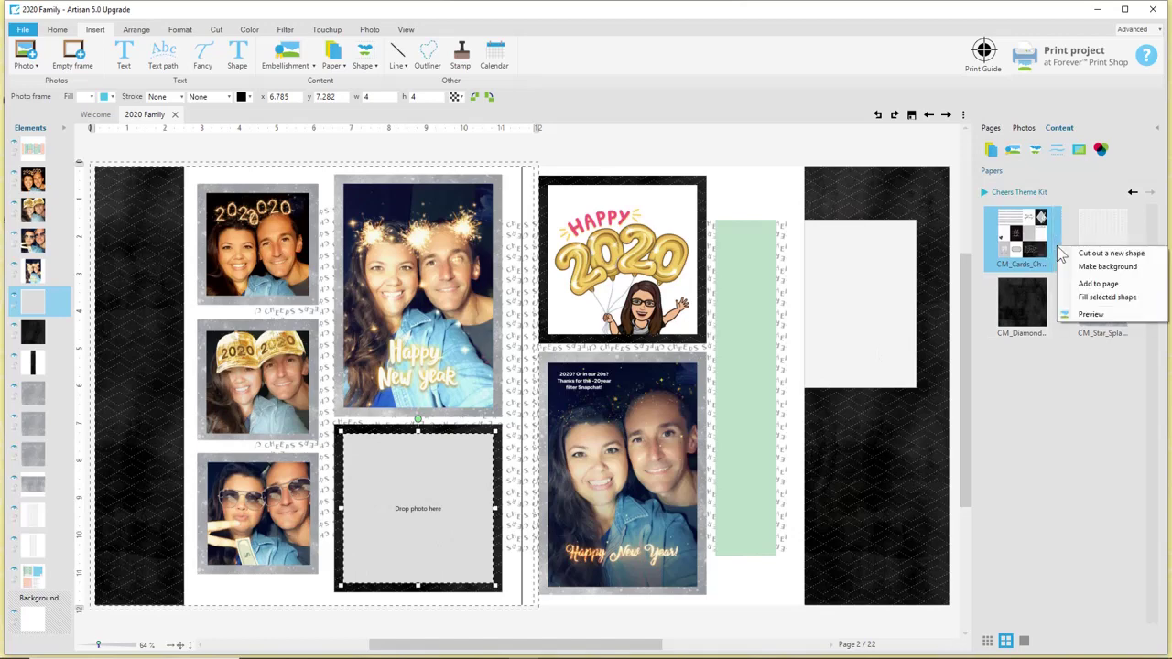
left_click(1099, 297)
left_click_drag(237, 133, 179, 198)
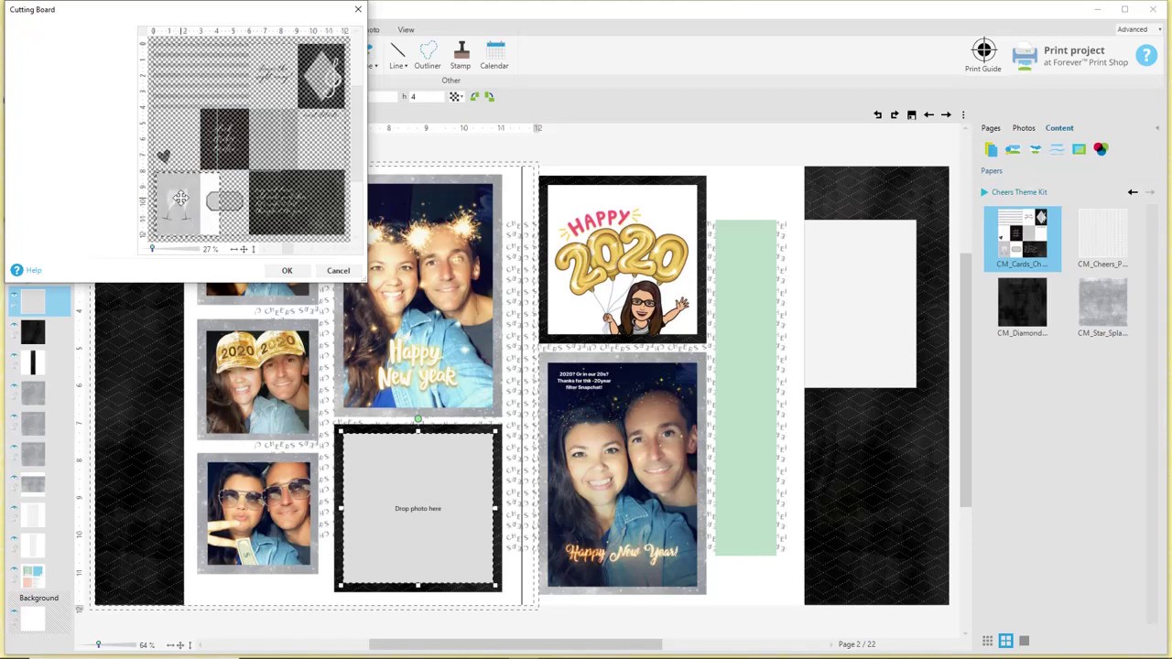
mouse_move(220, 237)
left_mouse_down()
mouse_move(179, 191)
mouse_move(201, 228)
left_mouse_up()
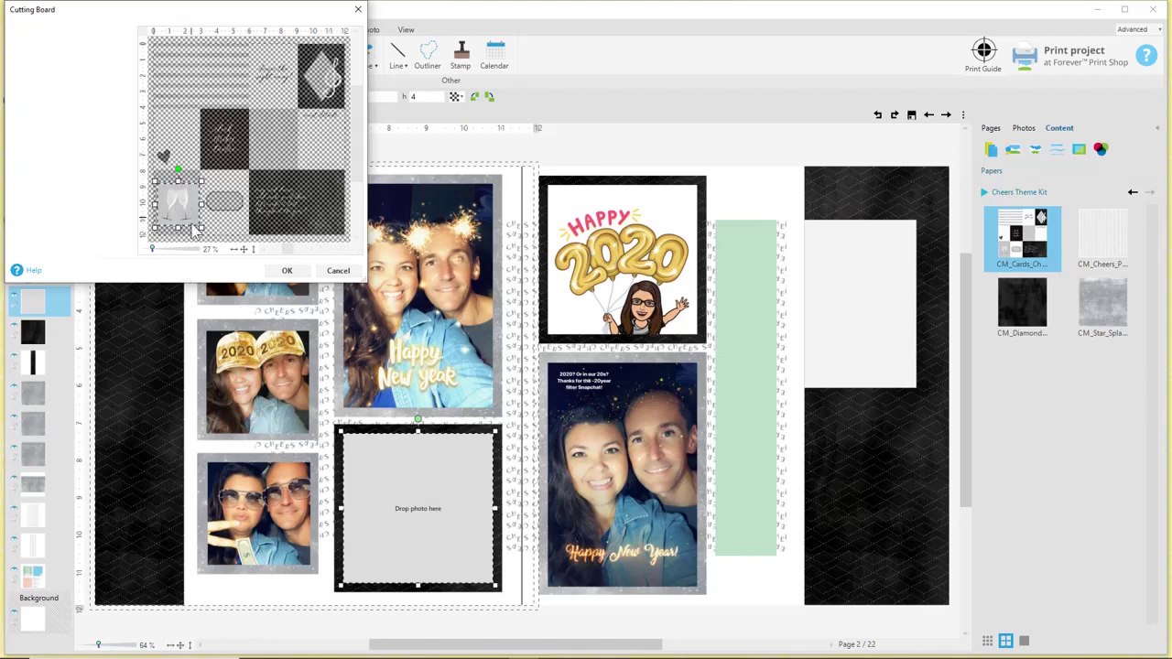
left_click_drag(201, 228, 199, 226)
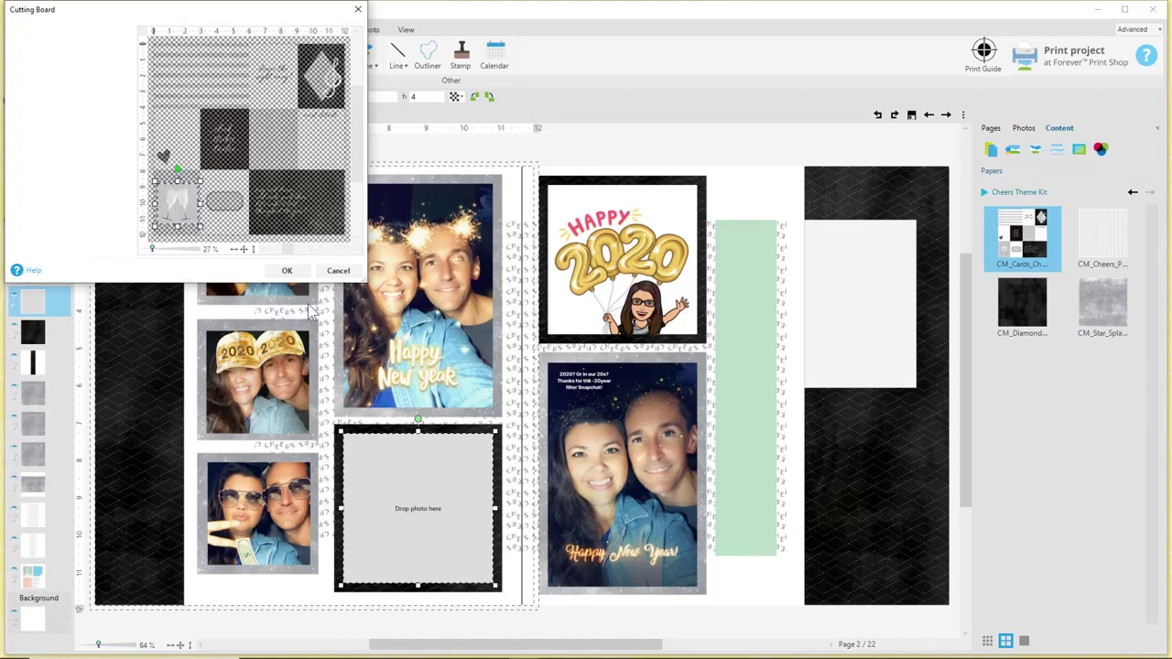
left_click(288, 272)
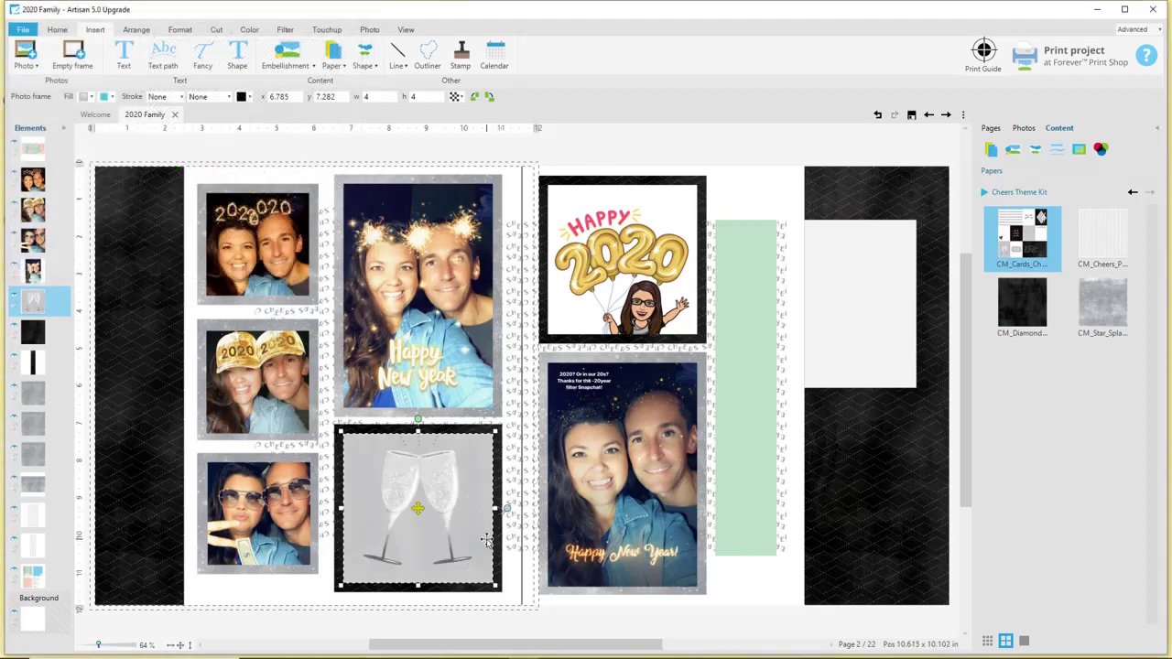
left_click(731, 378)
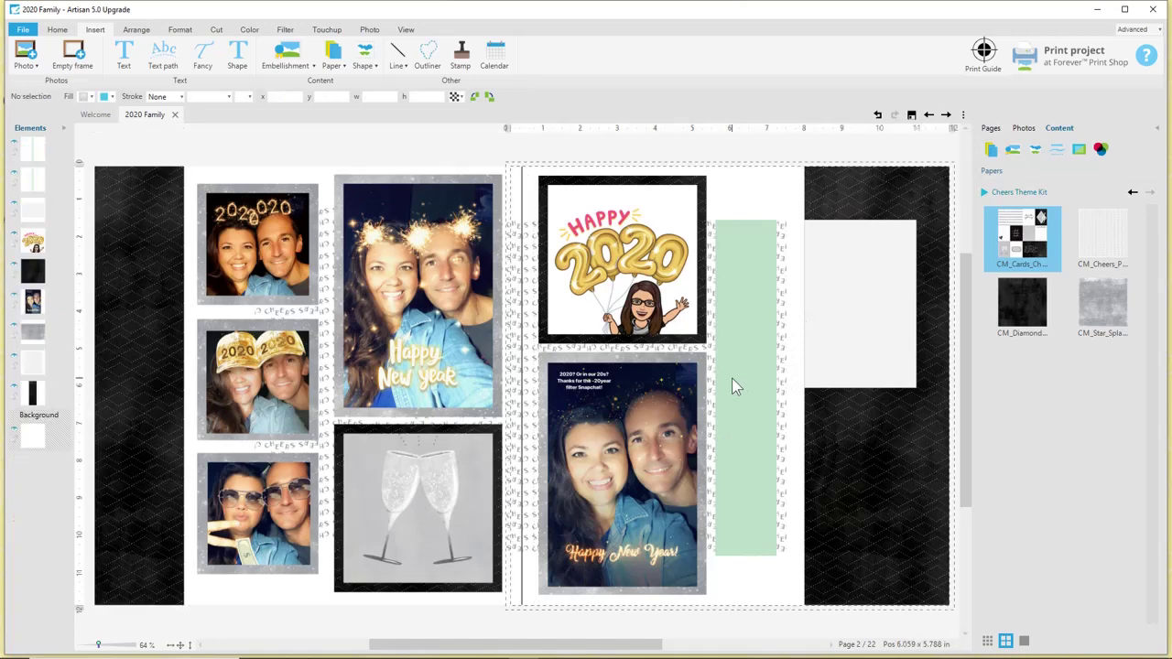
left_click(450, 476)
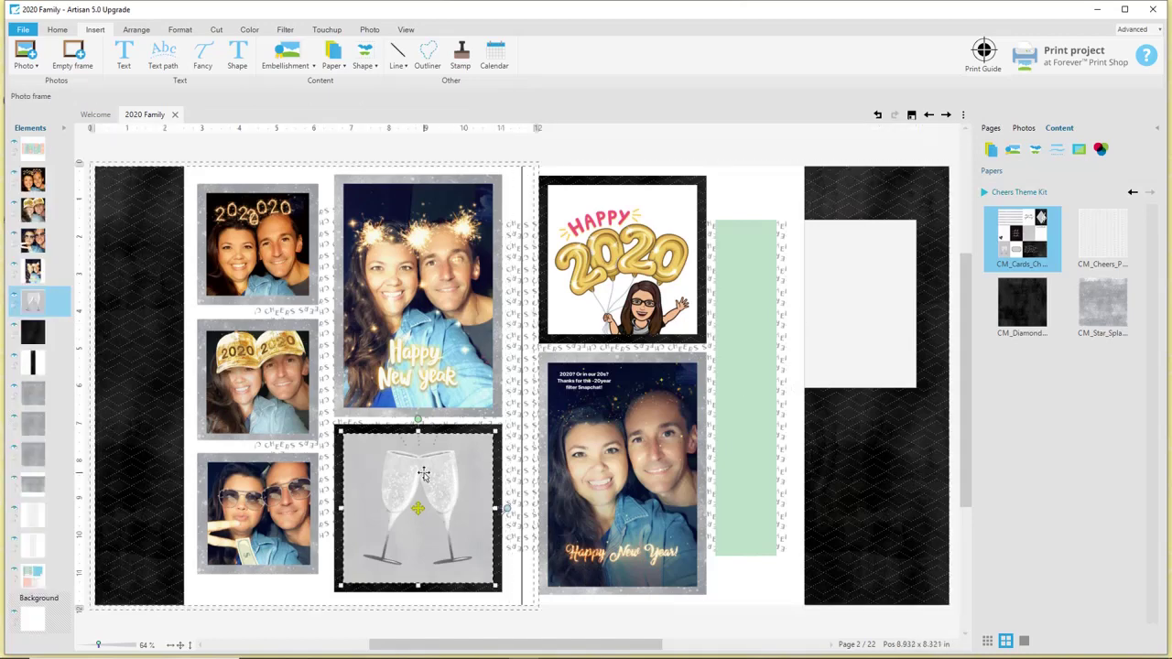
left_click(912, 115)
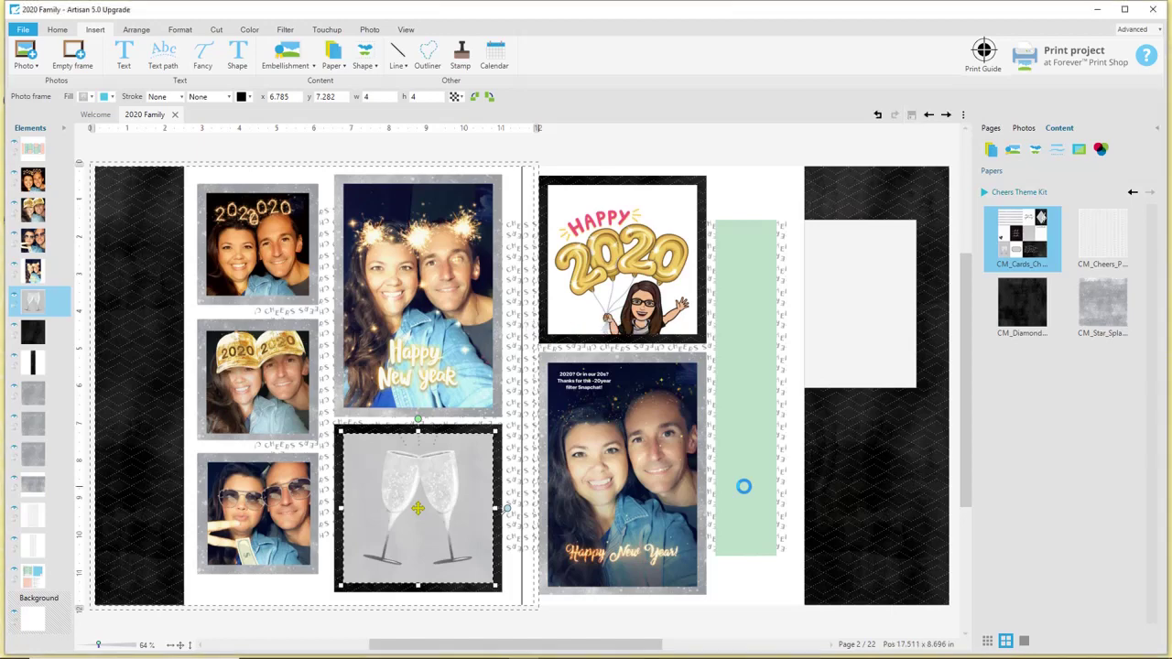
Open the Cheers Theme Kit embellishments and delete the two narrow 9-inch-tall green strips beside the photos on page 3
left_click(742, 486)
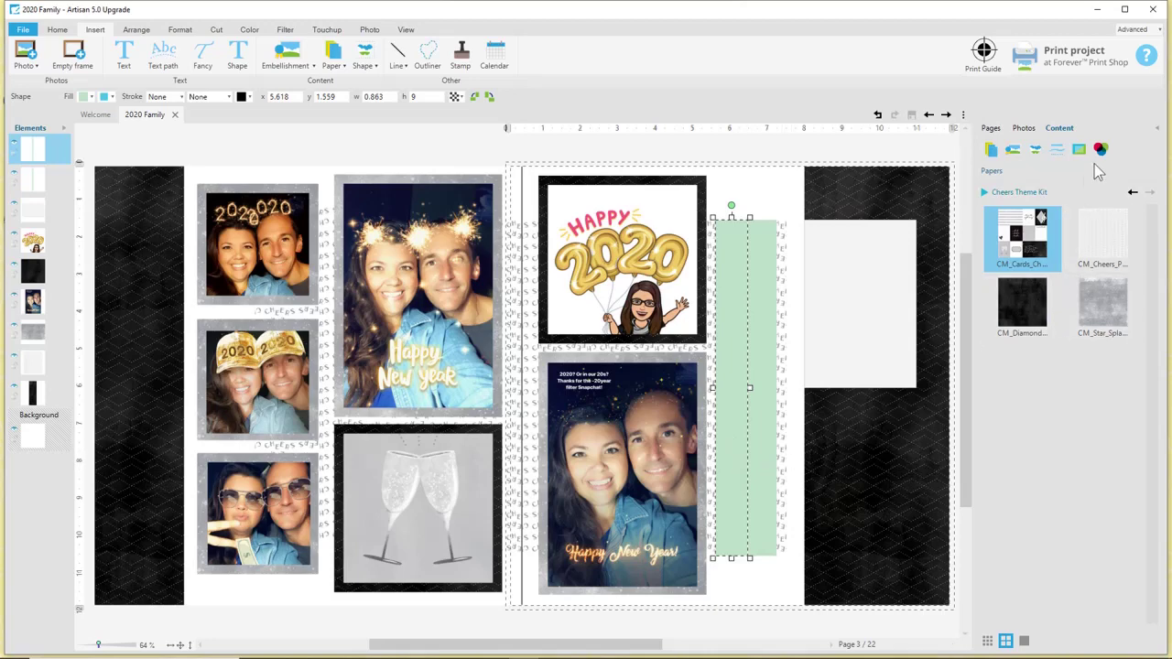
left_click(1036, 152)
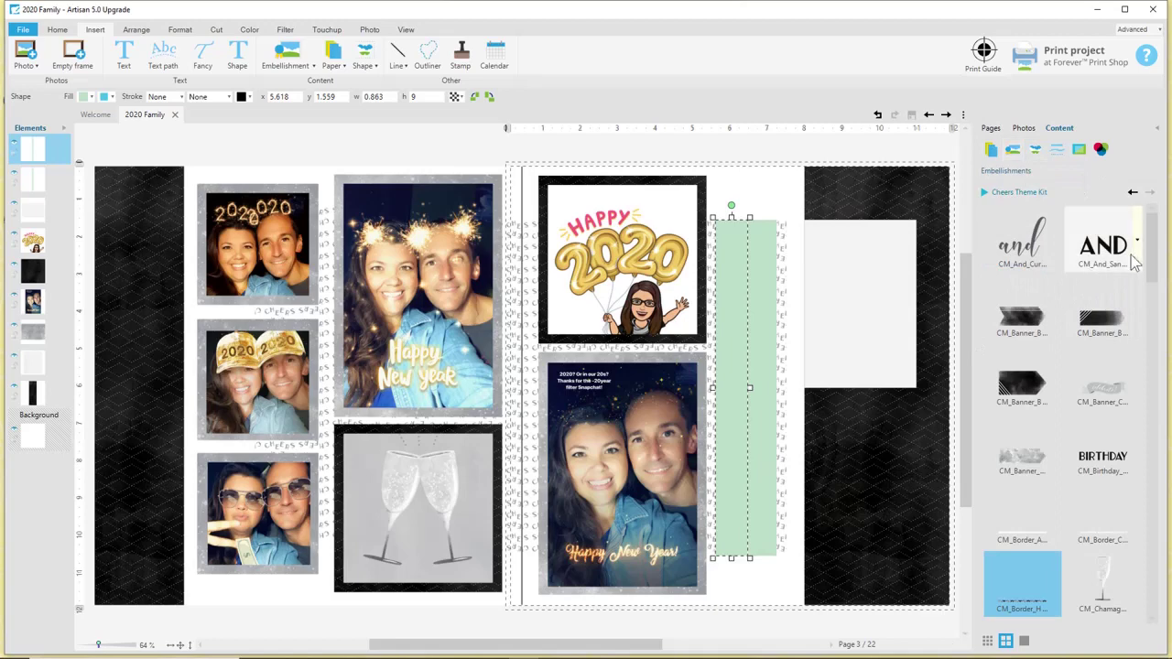
left_click_drag(1156, 243, 1155, 267)
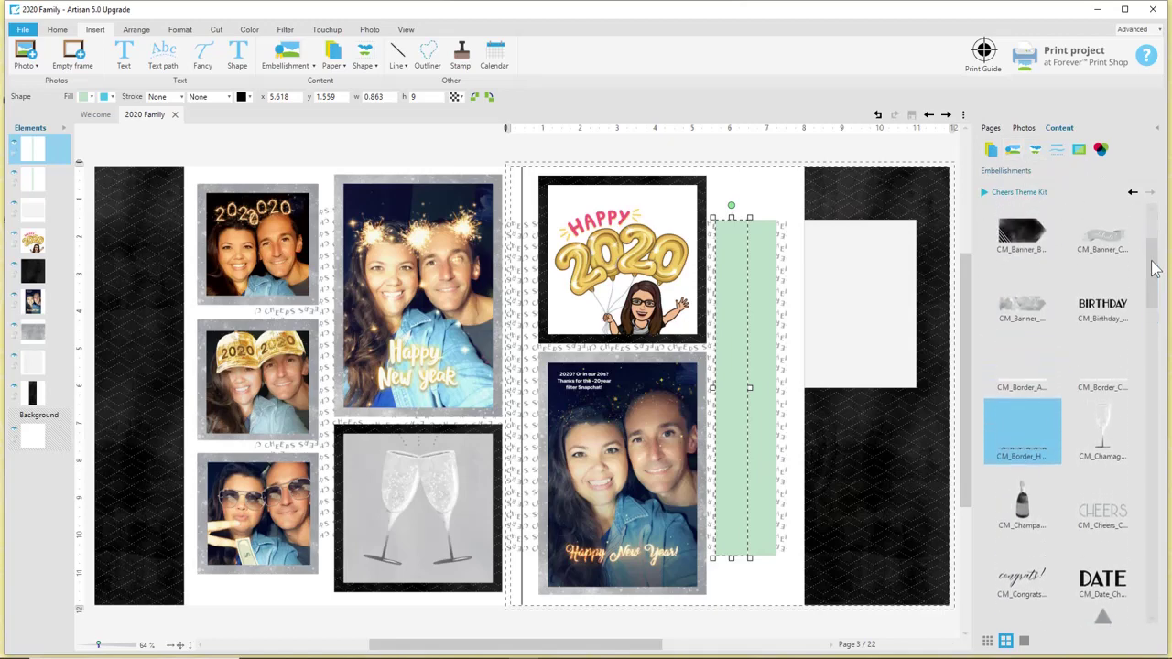
right_click(737, 348)
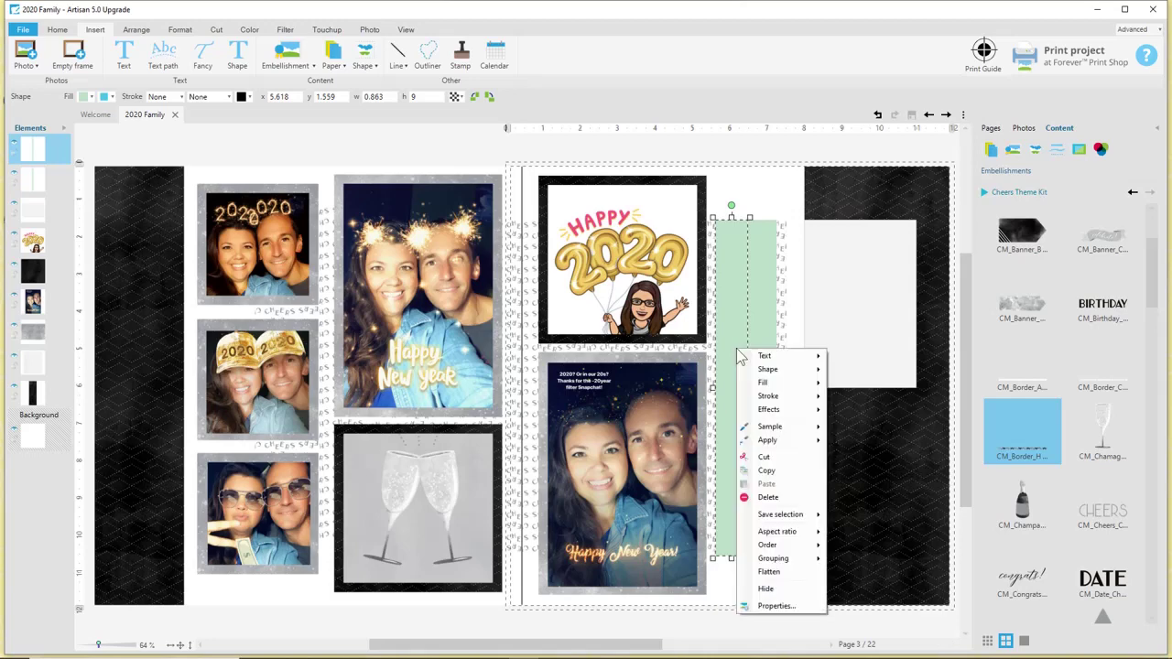
left_click(786, 497)
left_click(766, 383)
right_click(766, 383)
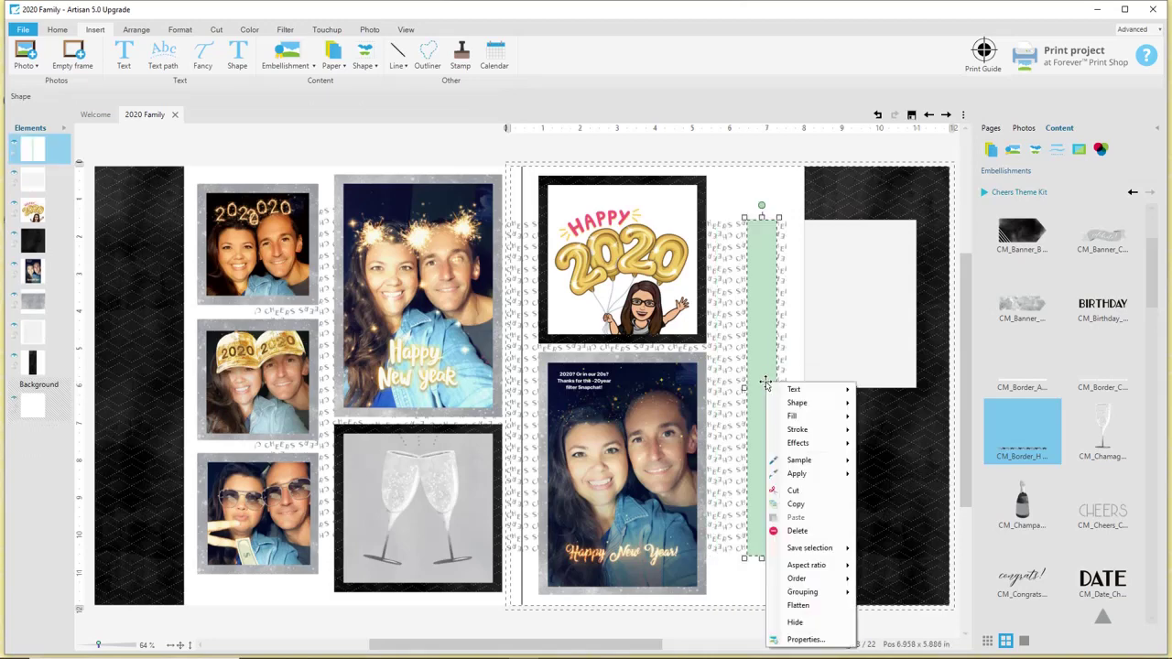
left_click(797, 531)
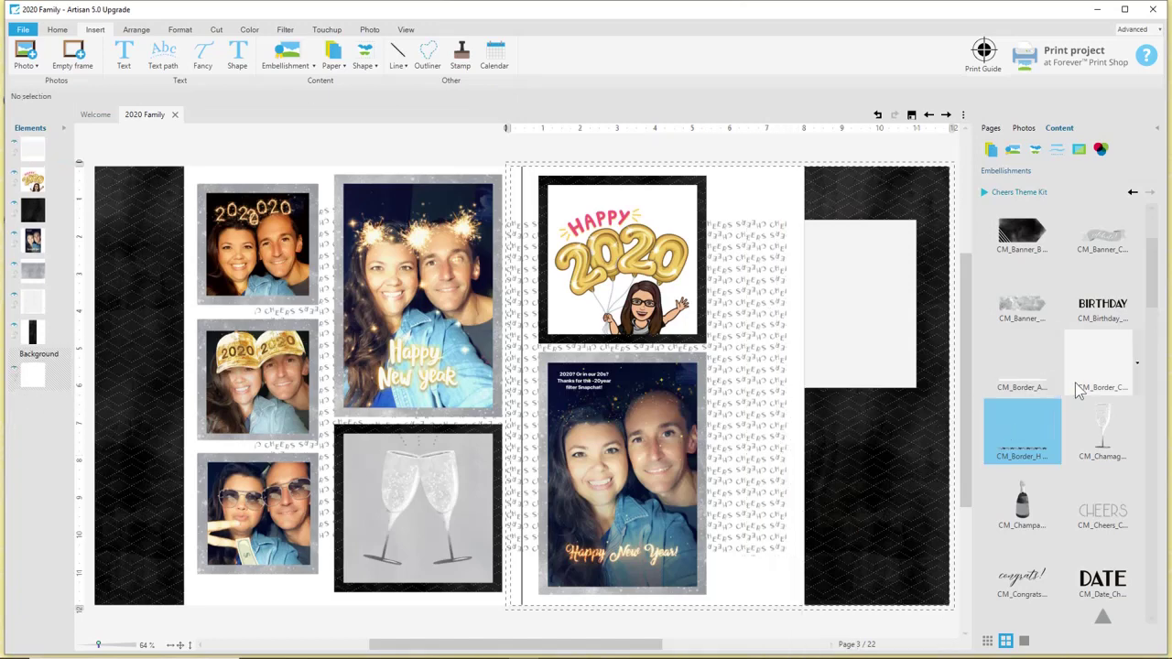
Add the white arrow border from the Cheers Theme Kit to page 3 and stand it vertically beside the photos
left_click_drag(1025, 381, 912, 348)
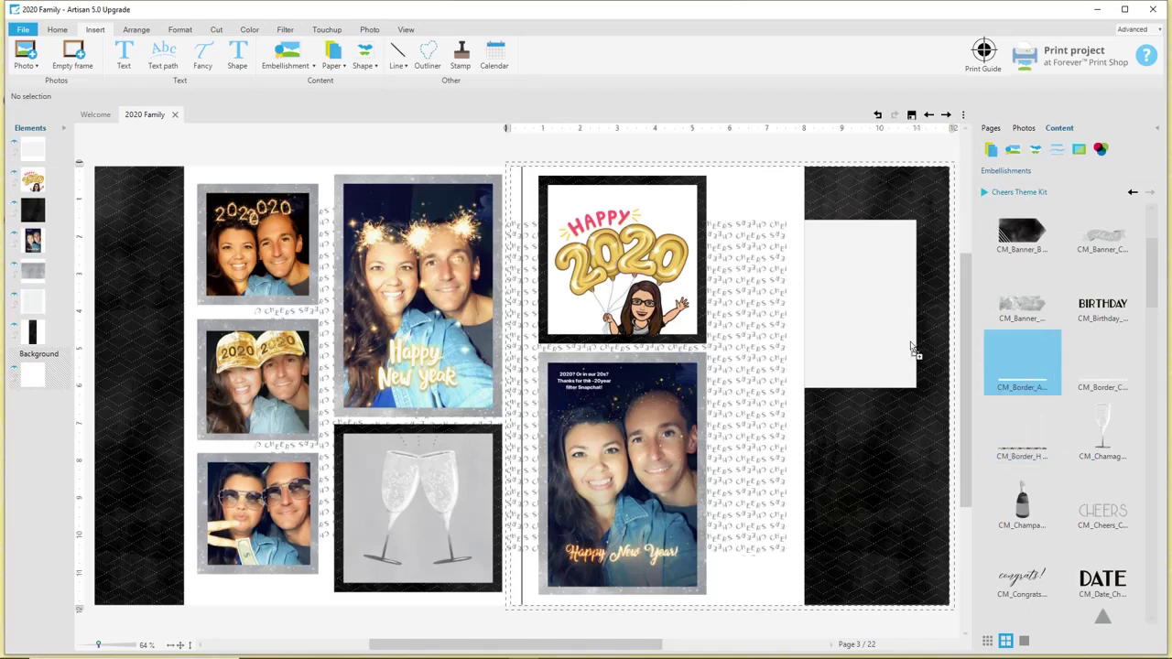
left_click_drag(799, 563, 720, 302)
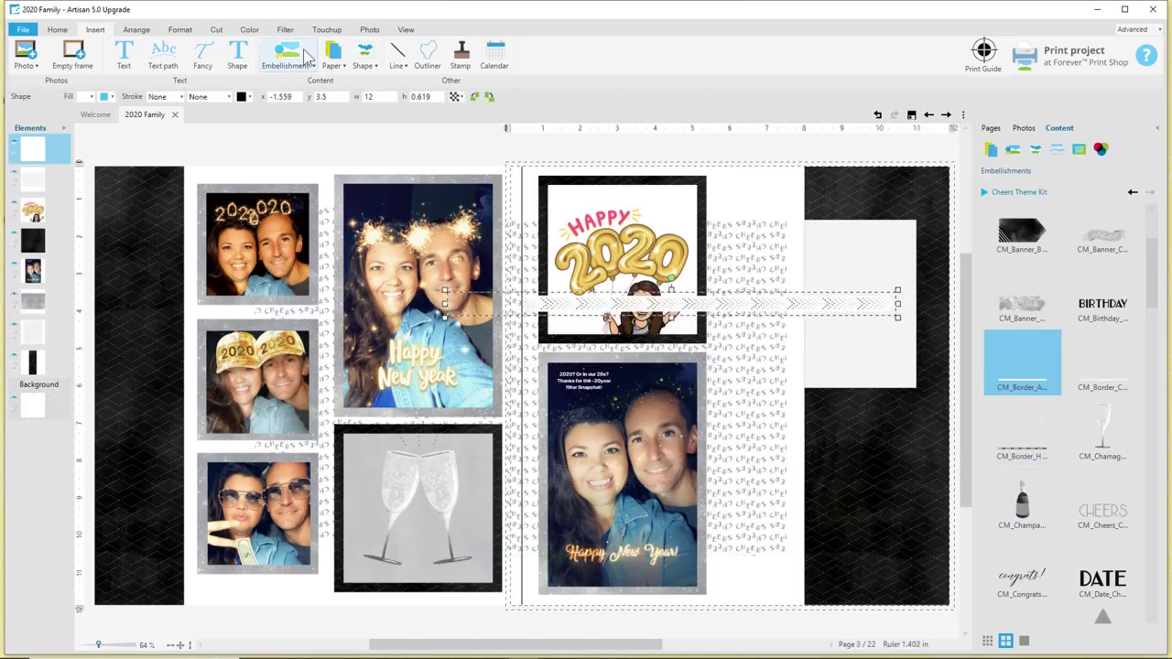
left_click(490, 96)
left_click_drag(669, 325, 733, 412)
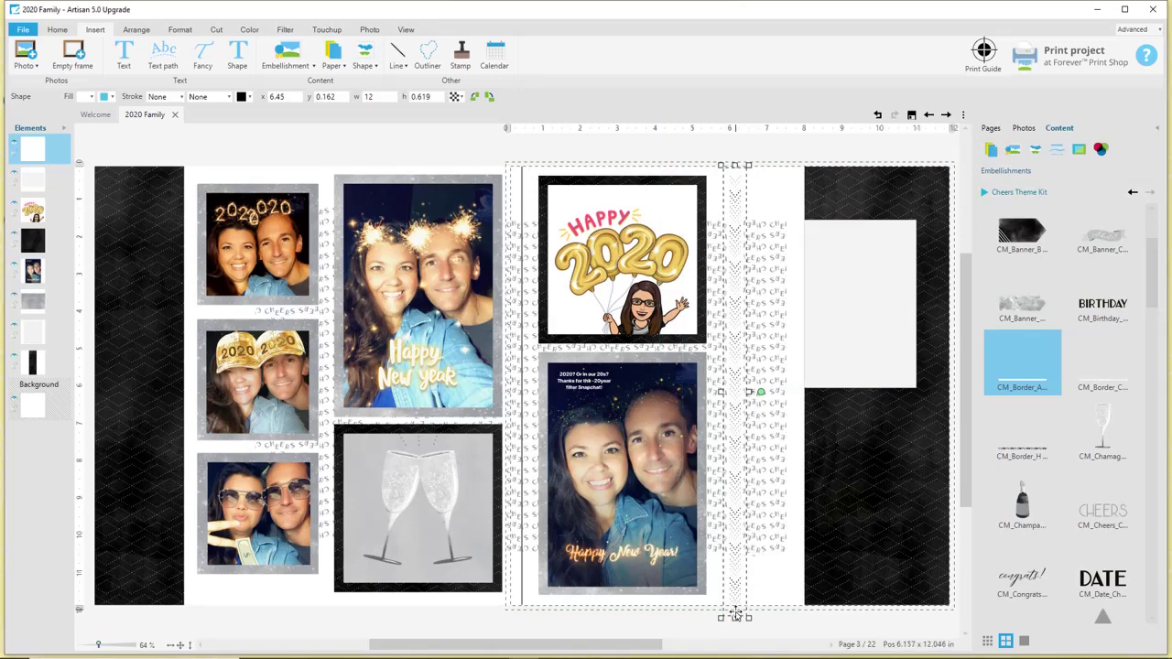
Shorten the vertical arrow border to about 9 inches so it spans the height of the cheers-patterned paper
left_click_drag(735, 618, 738, 553)
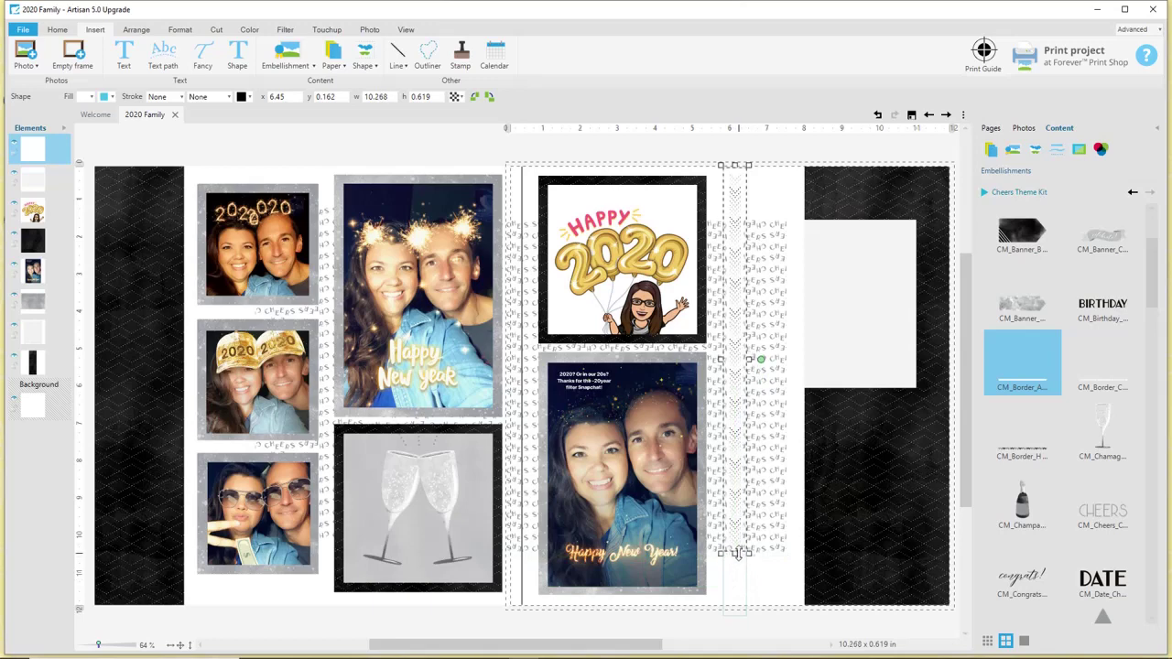
left_click_drag(735, 168, 740, 216)
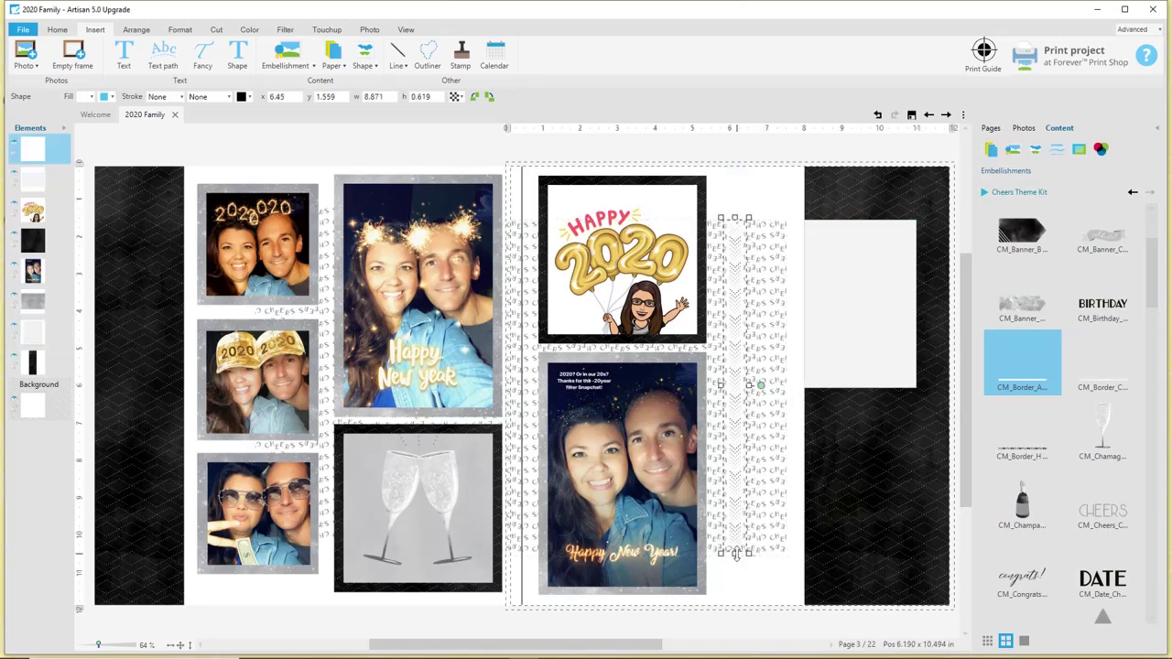
left_click_drag(736, 554, 751, 577)
left_click(744, 540)
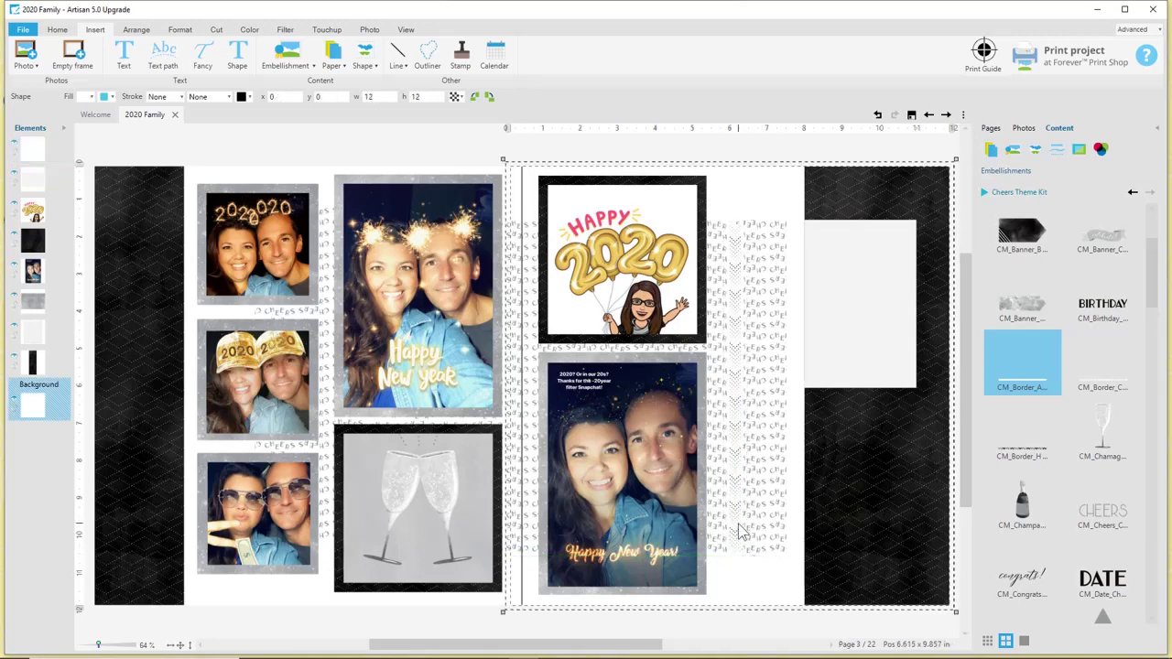
Apply a light shadow to the vertical arrow border on page 3
left_click(733, 525)
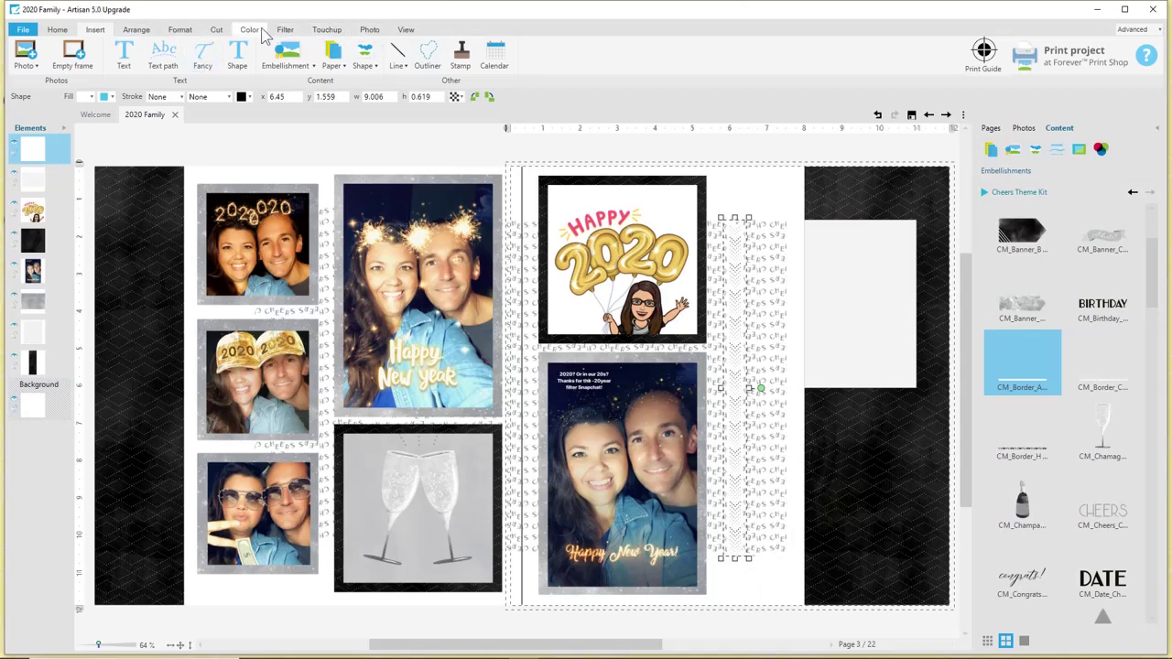
left_click(174, 30)
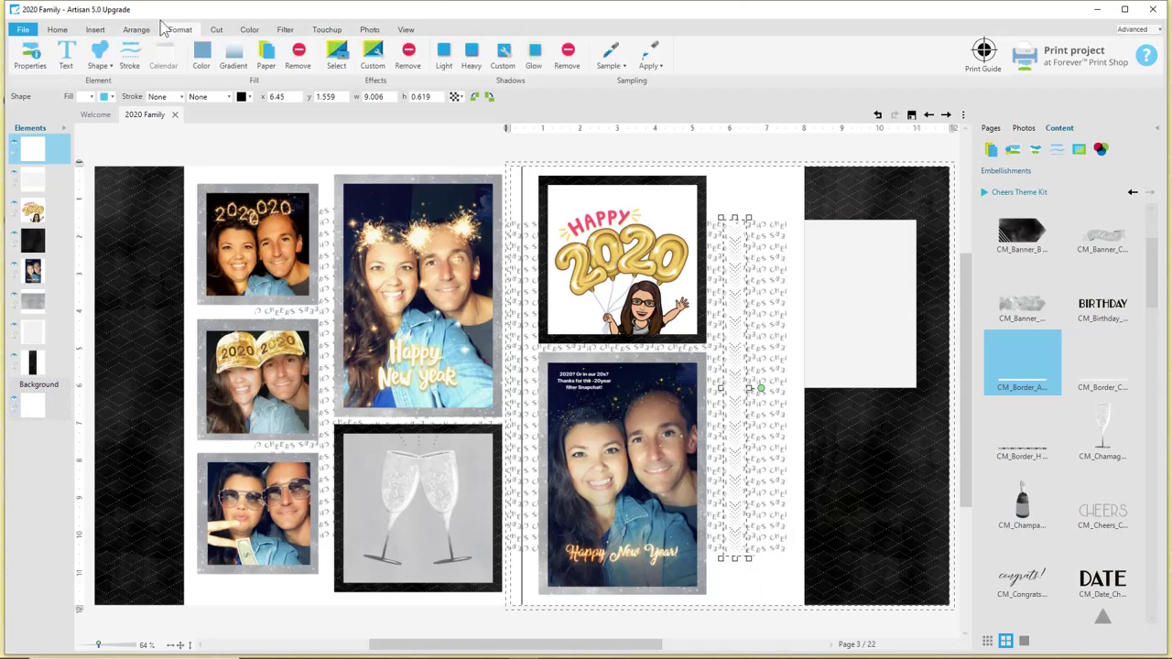
left_click(445, 60)
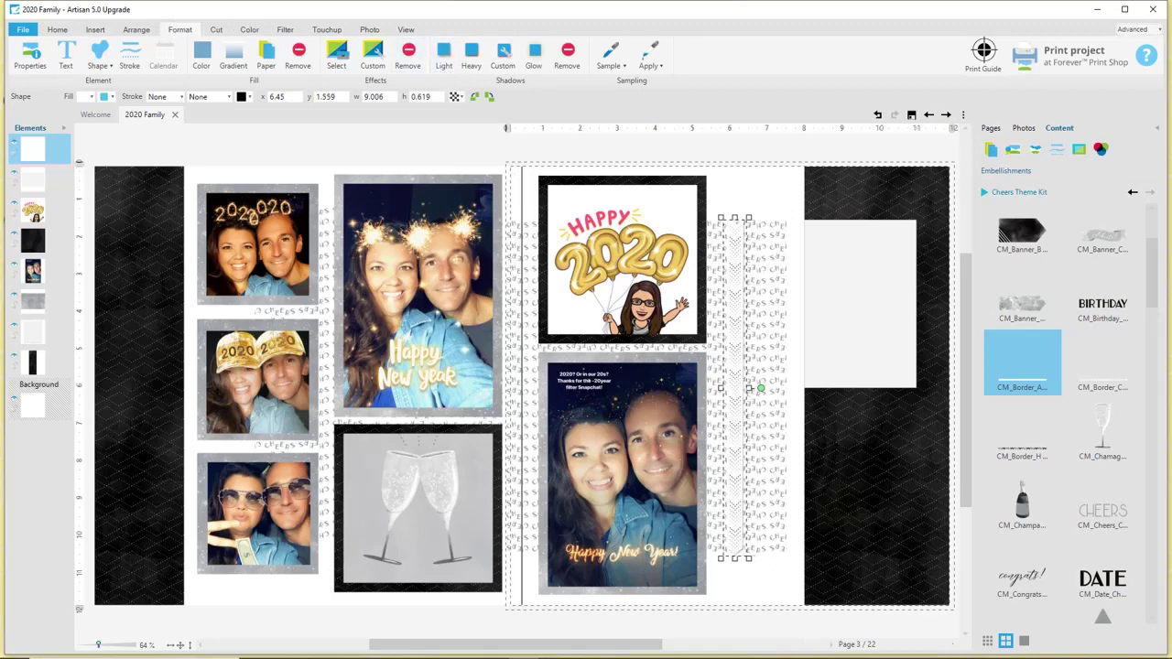
left_click(744, 586)
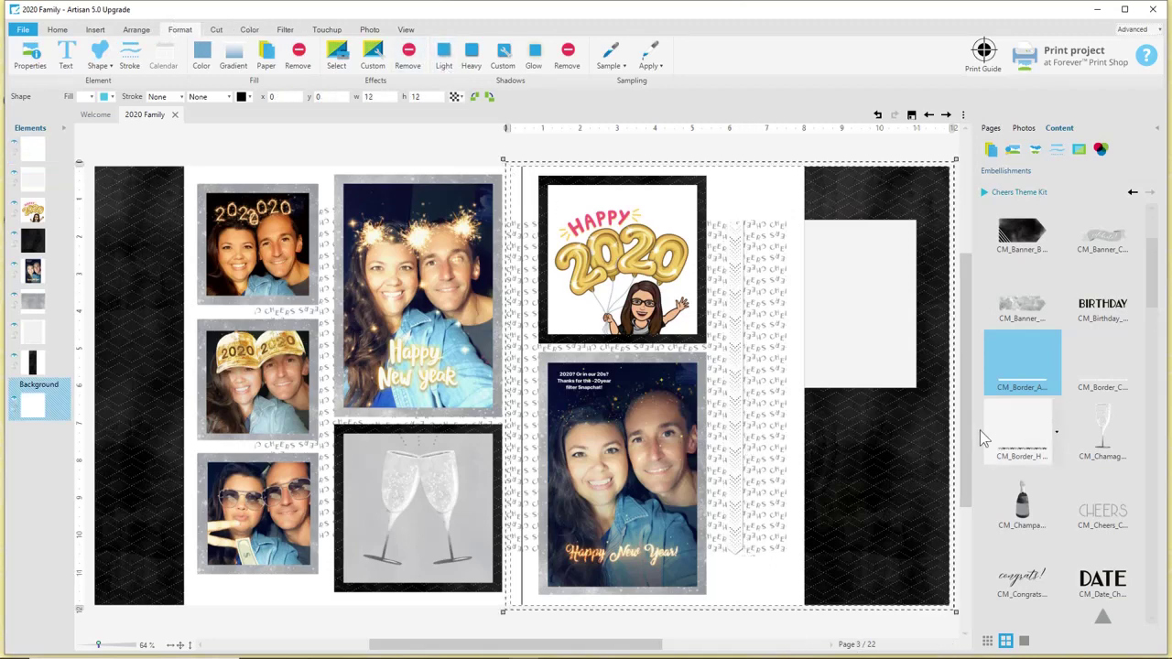
Try the black heart border vertically beside the arrow border on page 3, shortened to 9 inches, and delete it
left_click_drag(1028, 462, 788, 424)
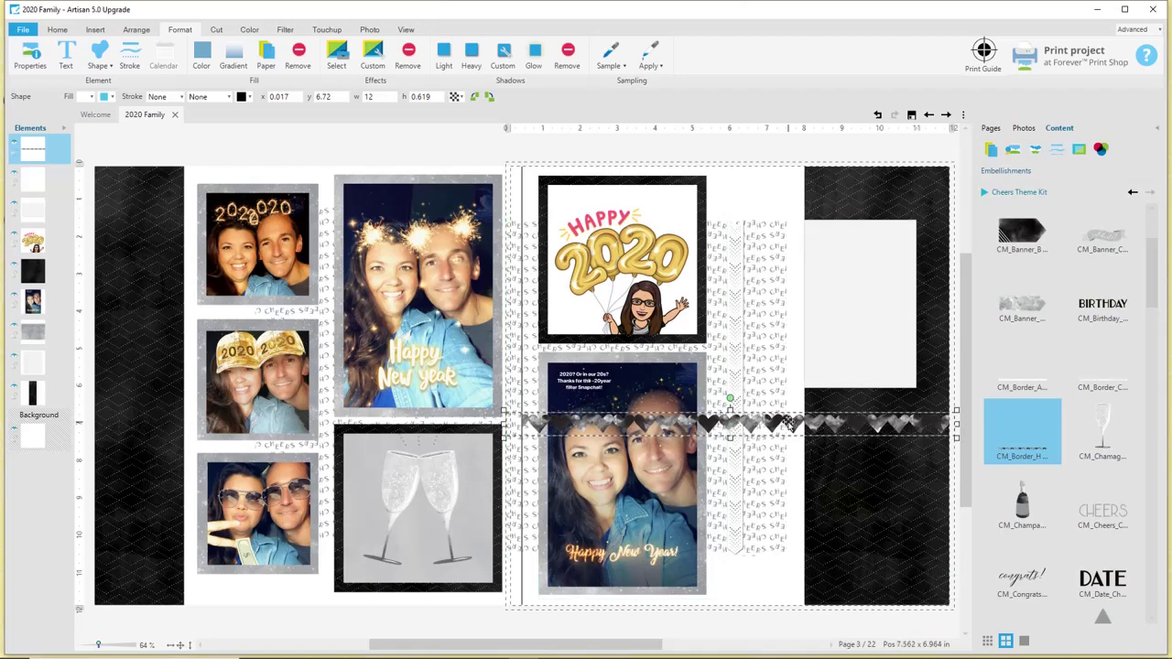
left_click(489, 96)
left_click_drag(733, 404, 766, 389)
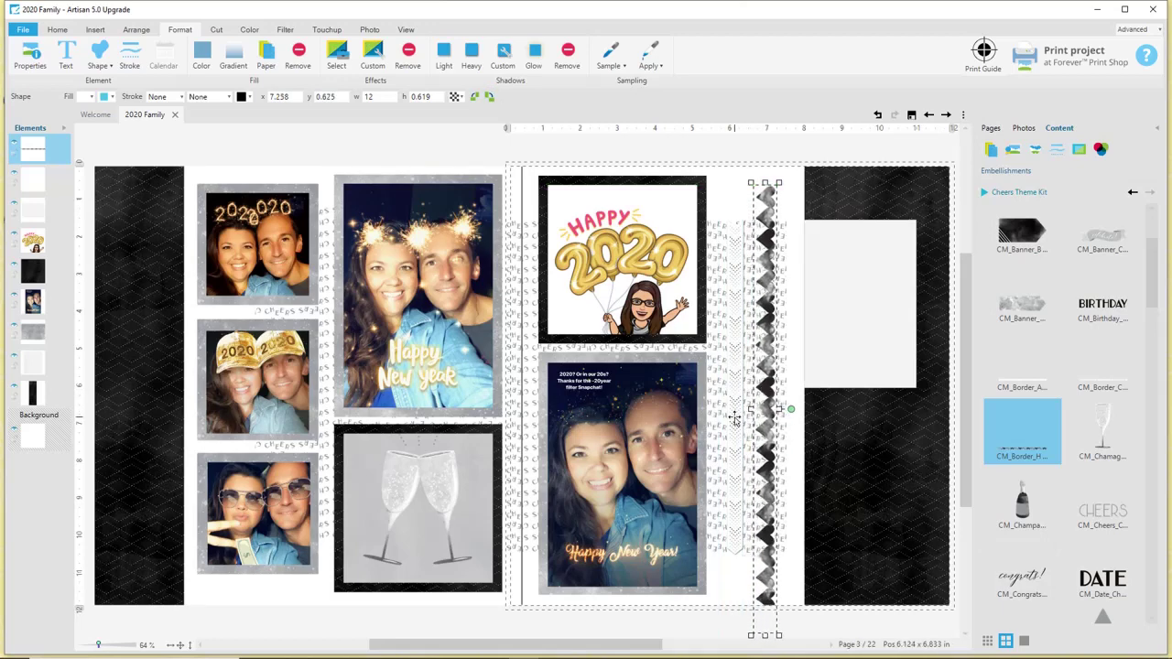
left_click_drag(766, 182, 765, 220)
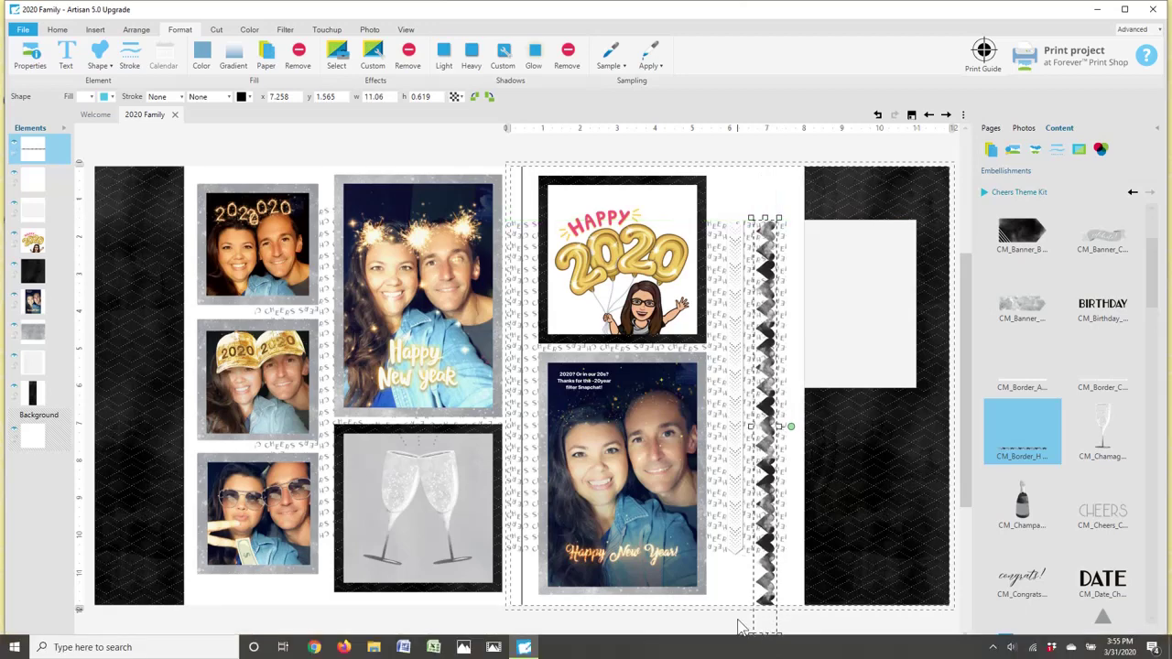
left_click_drag(766, 633, 768, 558)
left_click(753, 204)
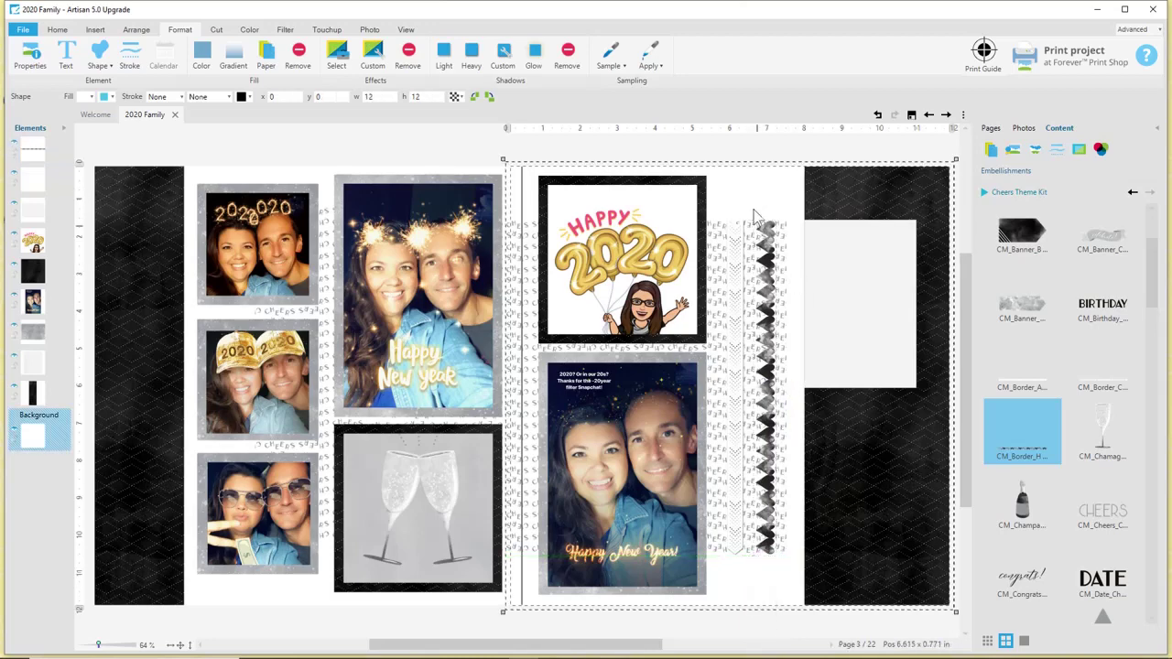
left_click(771, 445)
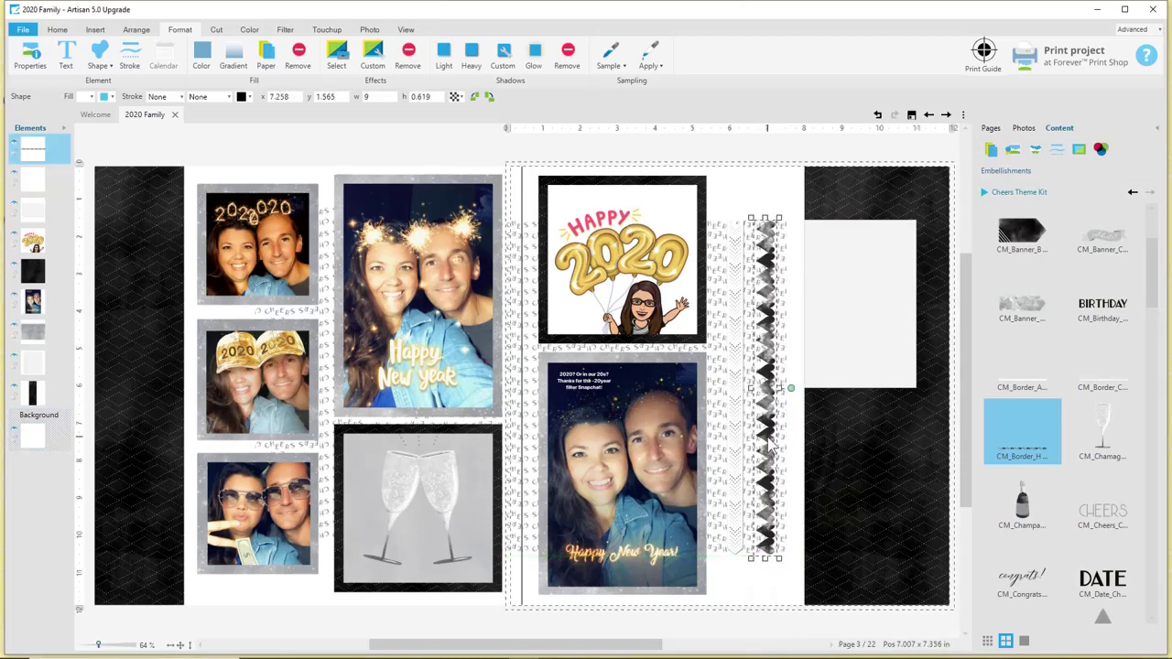
key("Delete")
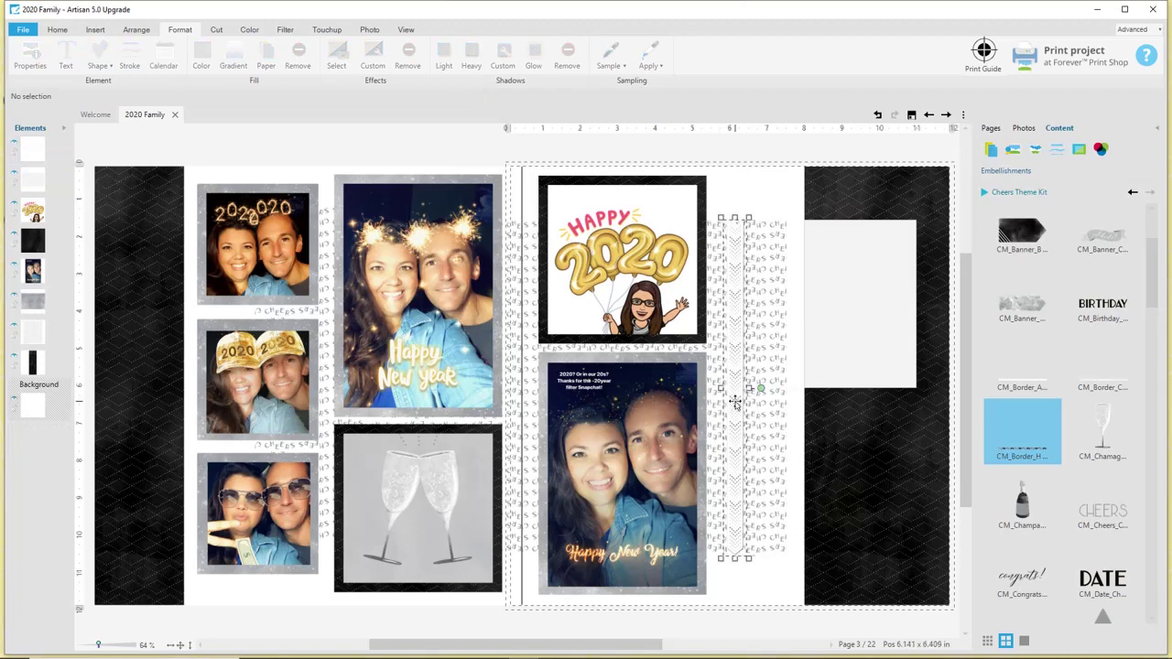
Duplicate the vertical arrow border, place the copy alongside the original on page 3, and flip its arrows to point upward
left_click(736, 403)
right_click(735, 403)
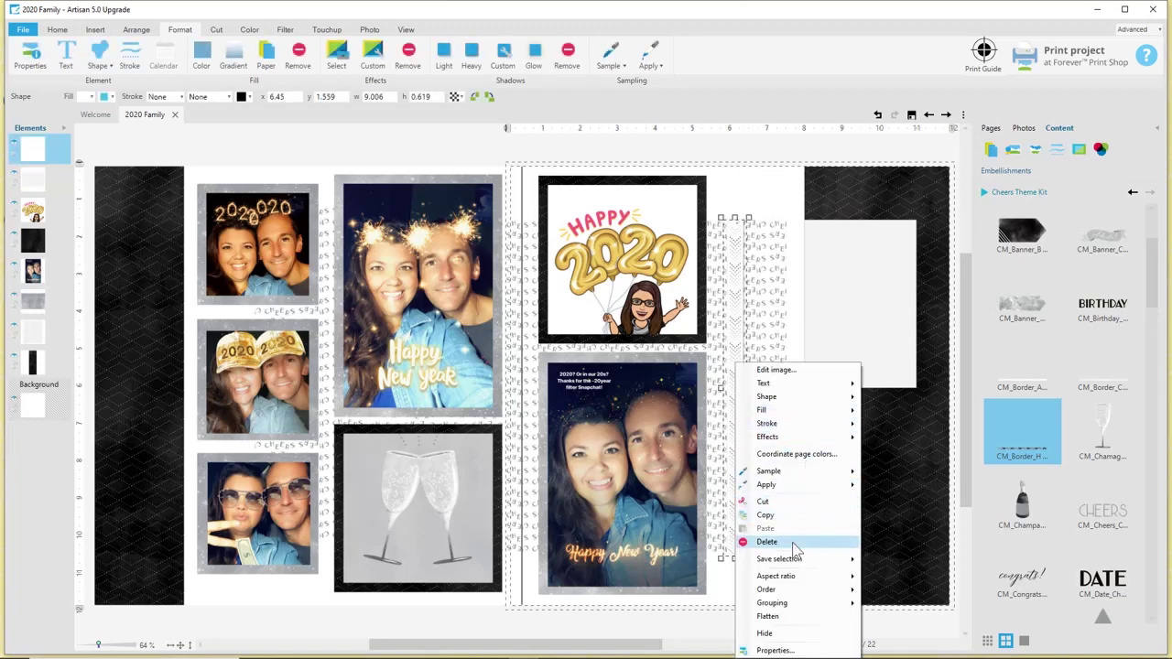
left_click(765, 515)
right_click(765, 449)
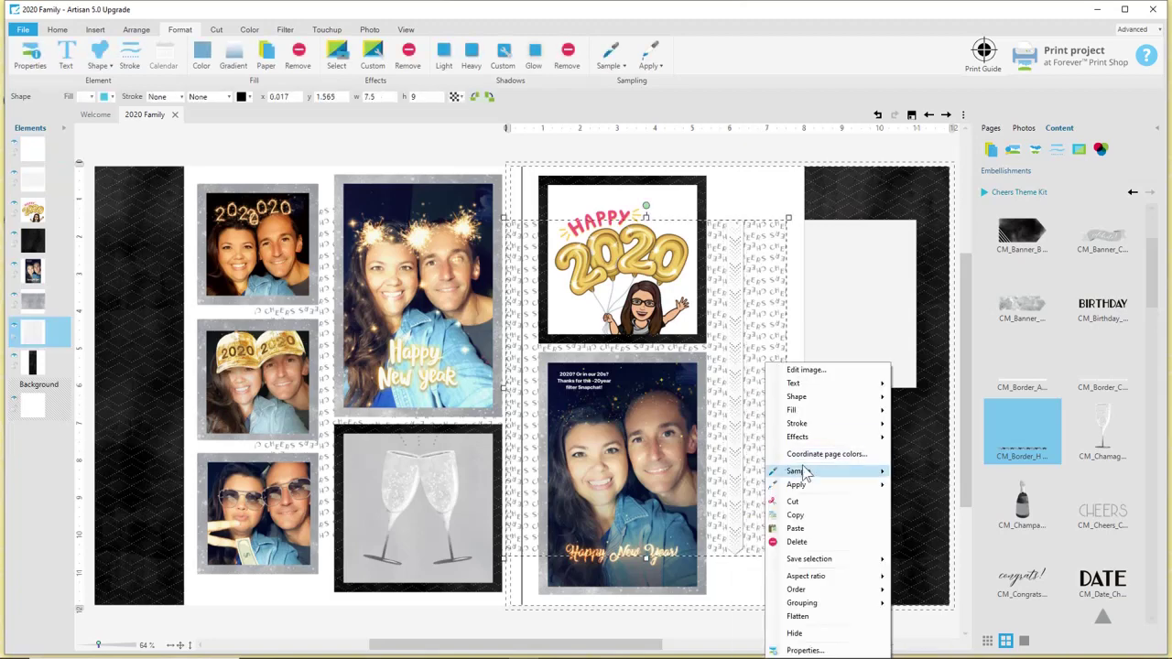
left_click(810, 529)
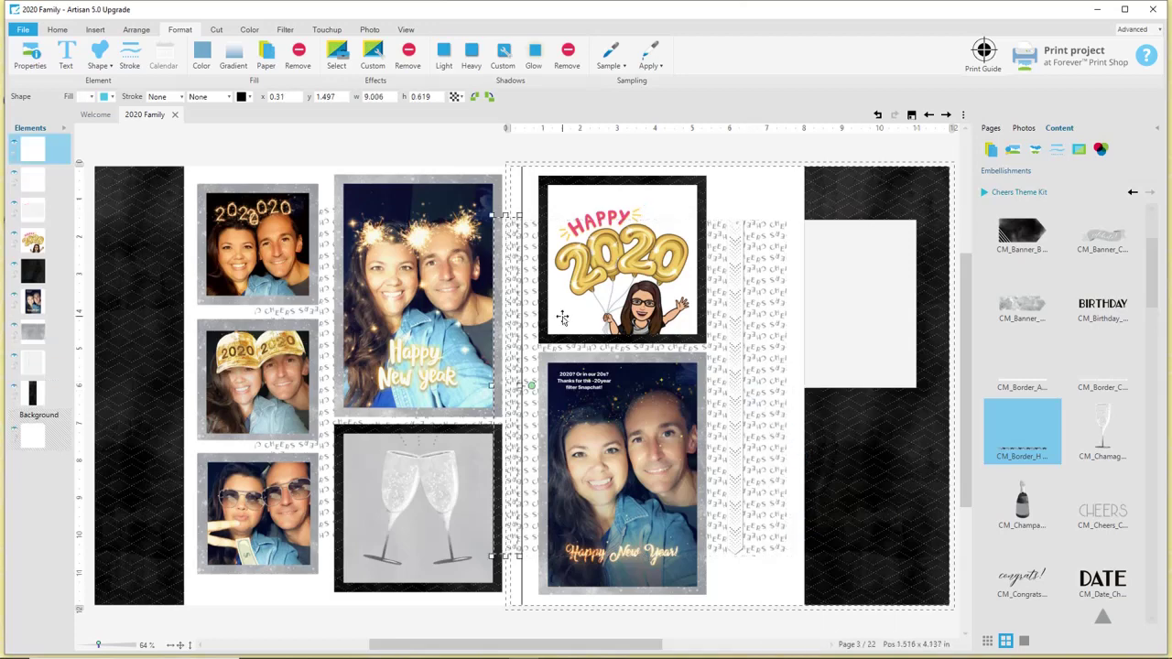
left_click_drag(509, 339, 767, 343)
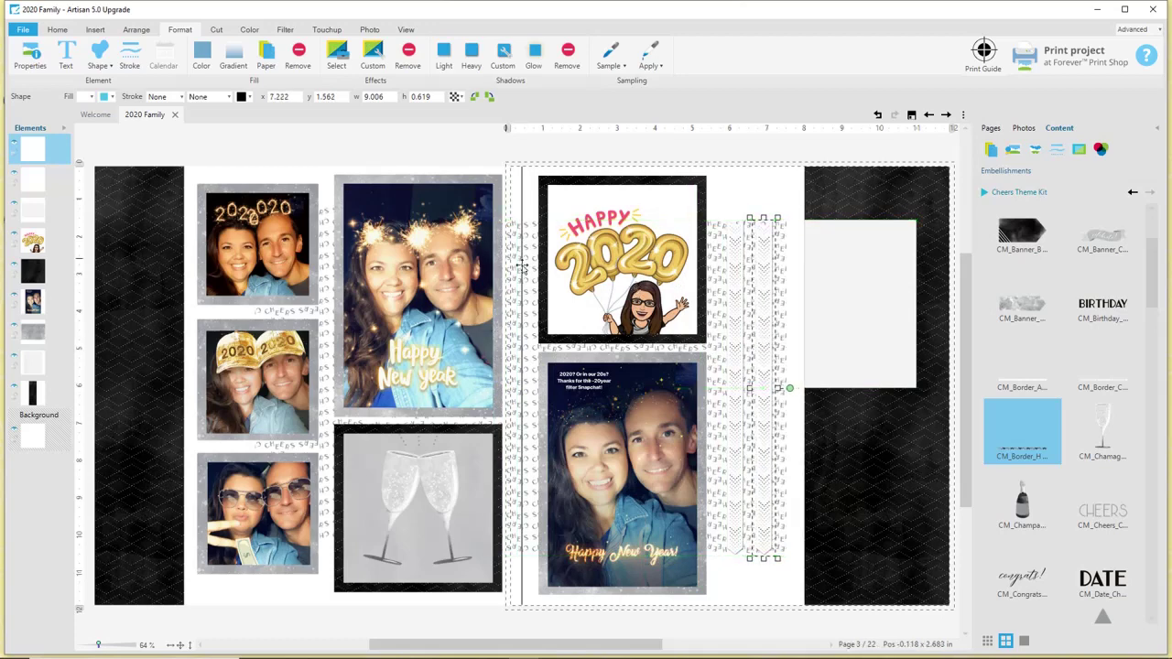
left_click(490, 97)
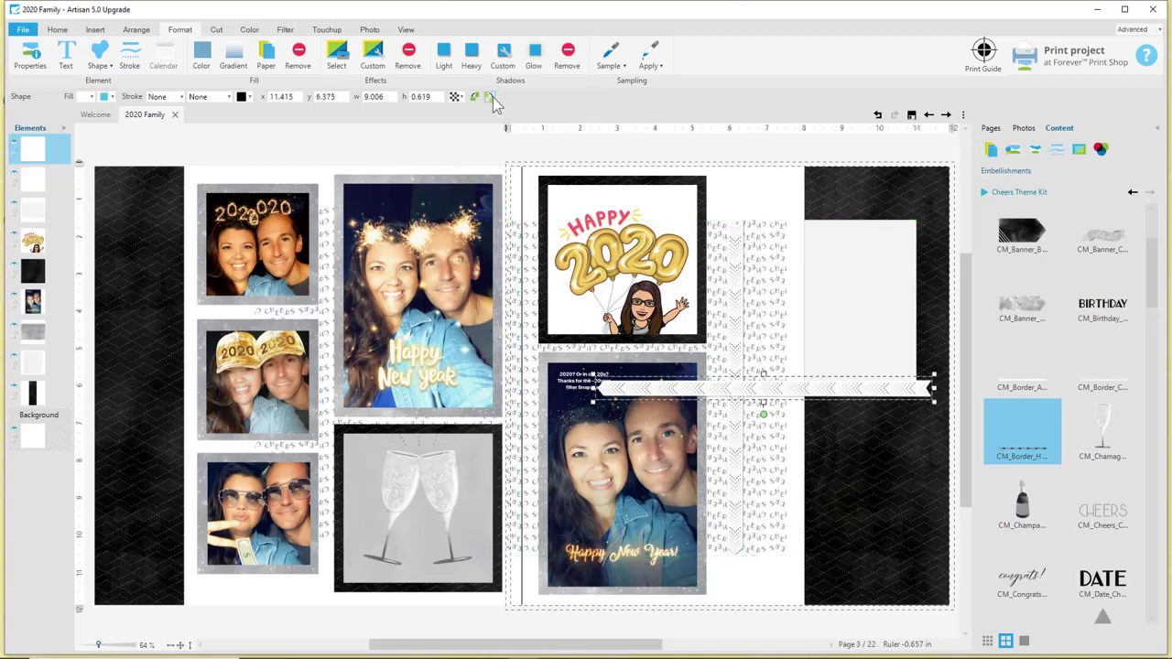
left_click(738, 197)
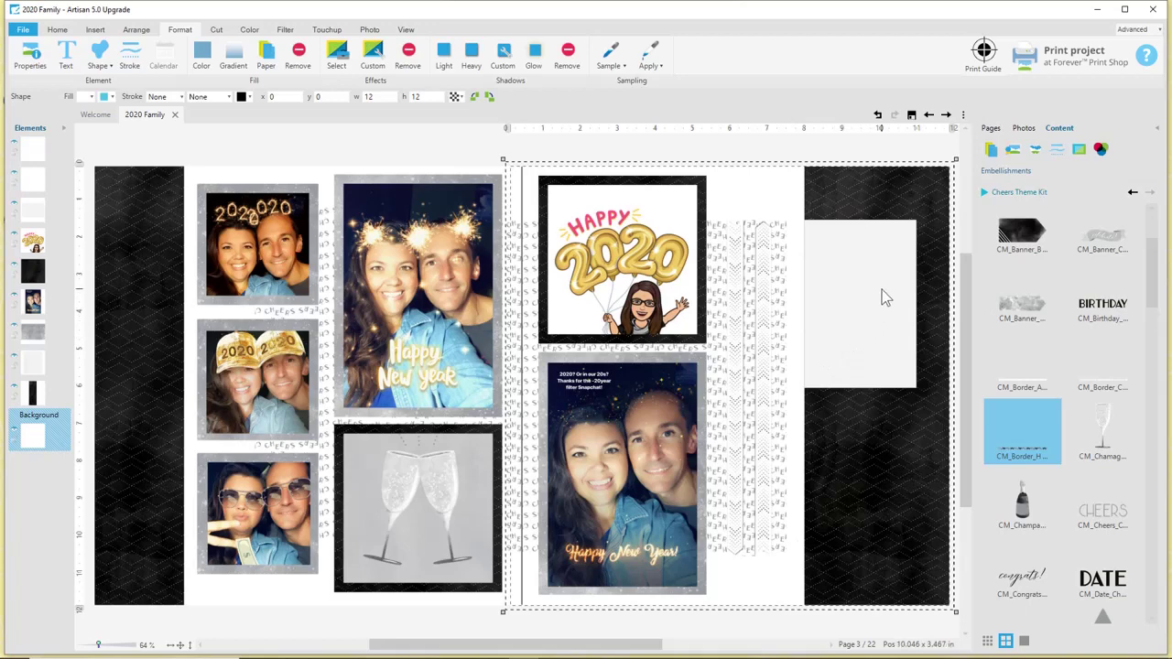
Add the gray watercolor banner at about 2.88 x 1 inches, running from page 2's black strip onto the middle small photo
mouse_move(1150, 272)
left_mouse_down()
mouse_move(1166, 244)
mouse_move(1161, 256)
left_mouse_up()
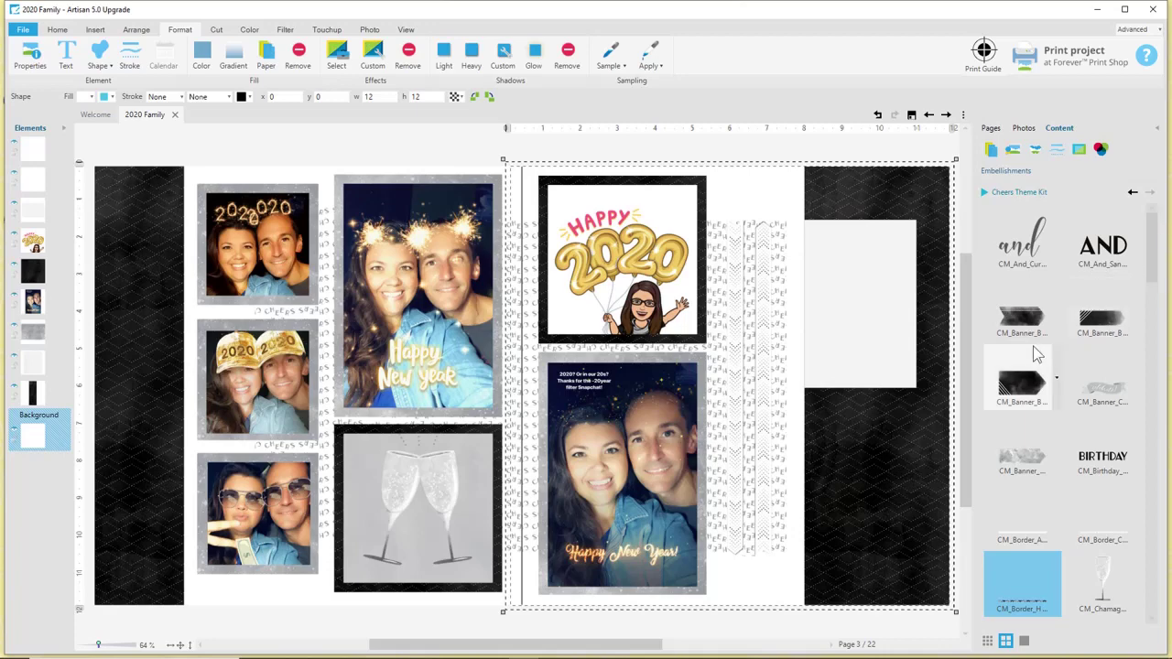
left_click_drag(1022, 469, 233, 505)
left_click_drag(192, 600, 1044, 440)
left_click(154, 420)
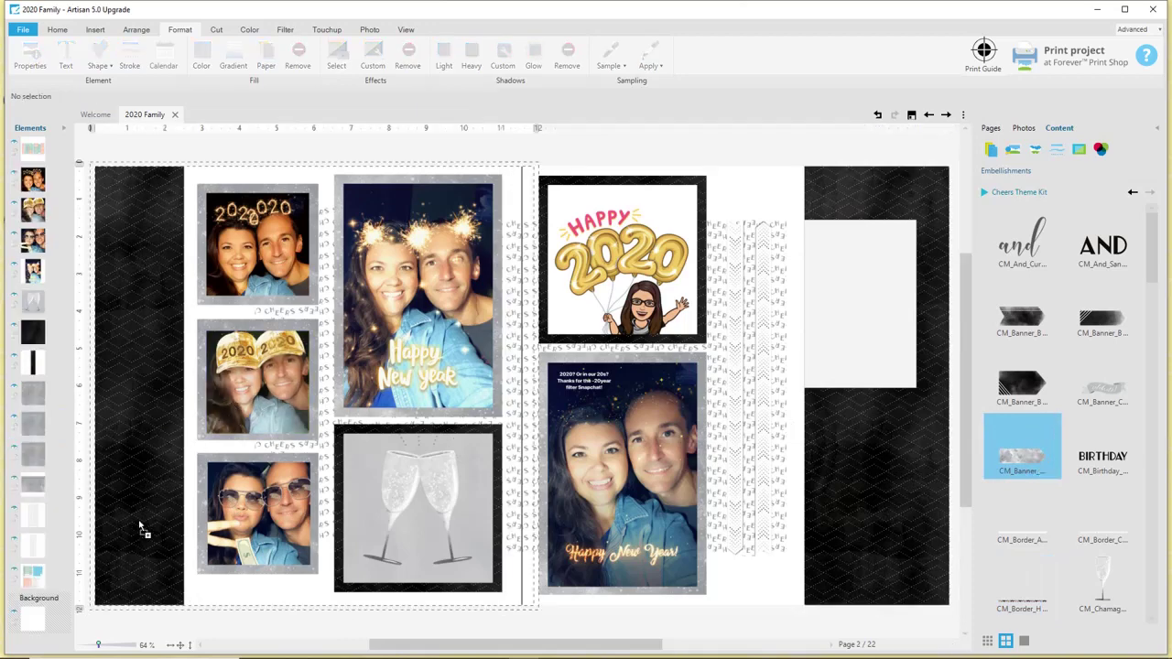
left_click_drag(142, 529, 146, 526)
left_click_drag(301, 483, 109, 389)
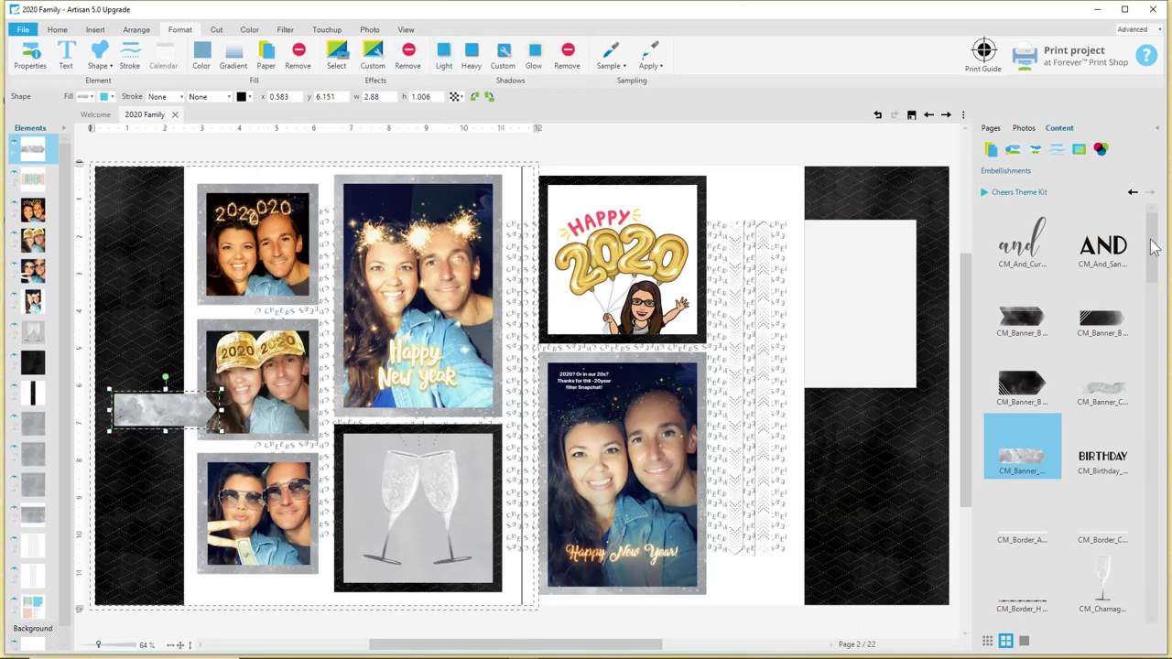
Add the black CM_Heart_Watercolor_Cheers_ELMT_34 heart embellishment to page 2
left_click_drag(1154, 246, 1149, 400)
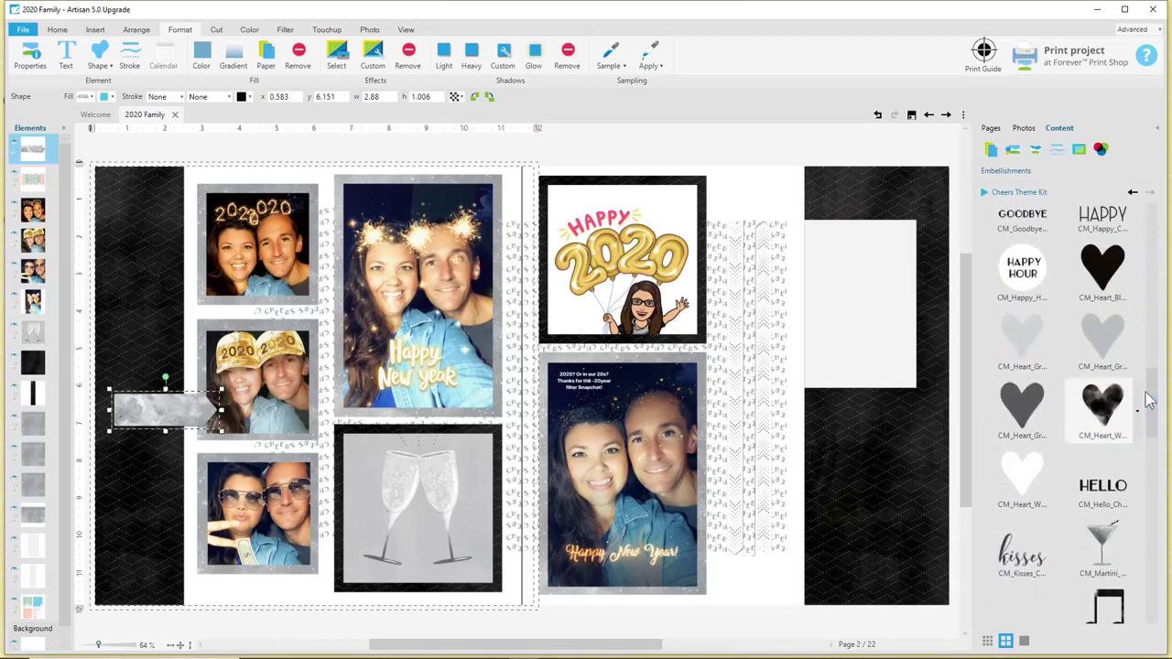
left_click(854, 358)
left_click(853, 318)
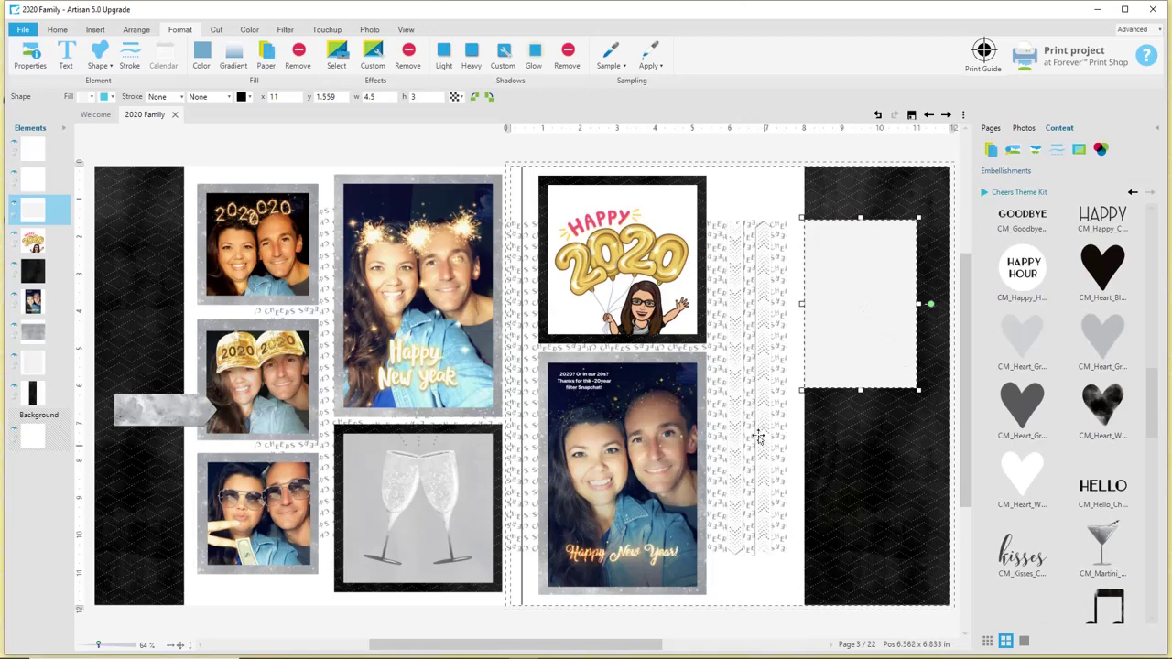
mouse_move(1156, 393)
left_mouse_down()
mouse_move(1161, 476)
mouse_move(1158, 394)
left_mouse_up()
left_click(362, 549)
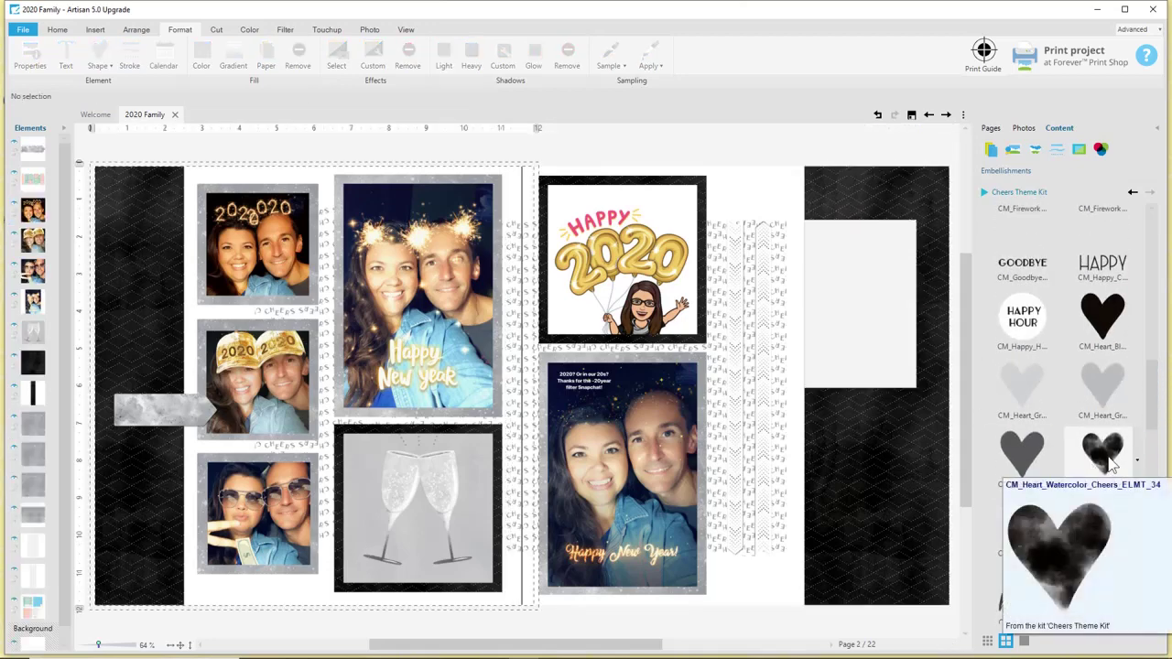
left_click_drag(1115, 469, 495, 431)
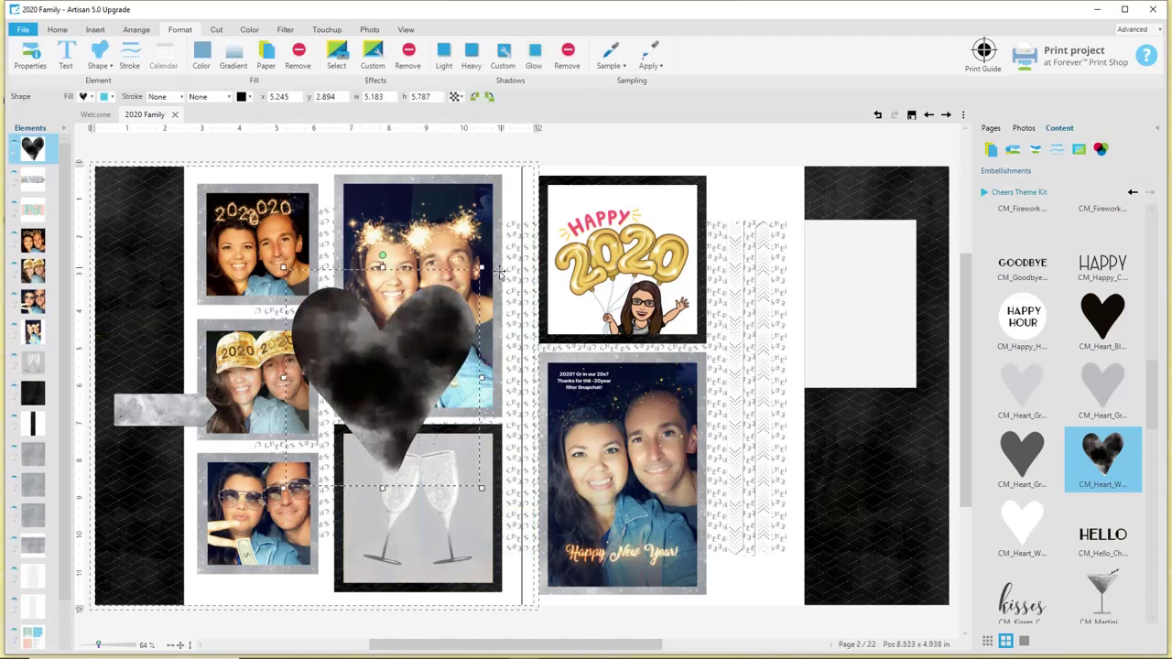
Shrink the heart to about 1.35 x 1.5 inches centered between the large photo and champagne glasses card, and save the project
left_click_drag(488, 266, 417, 439)
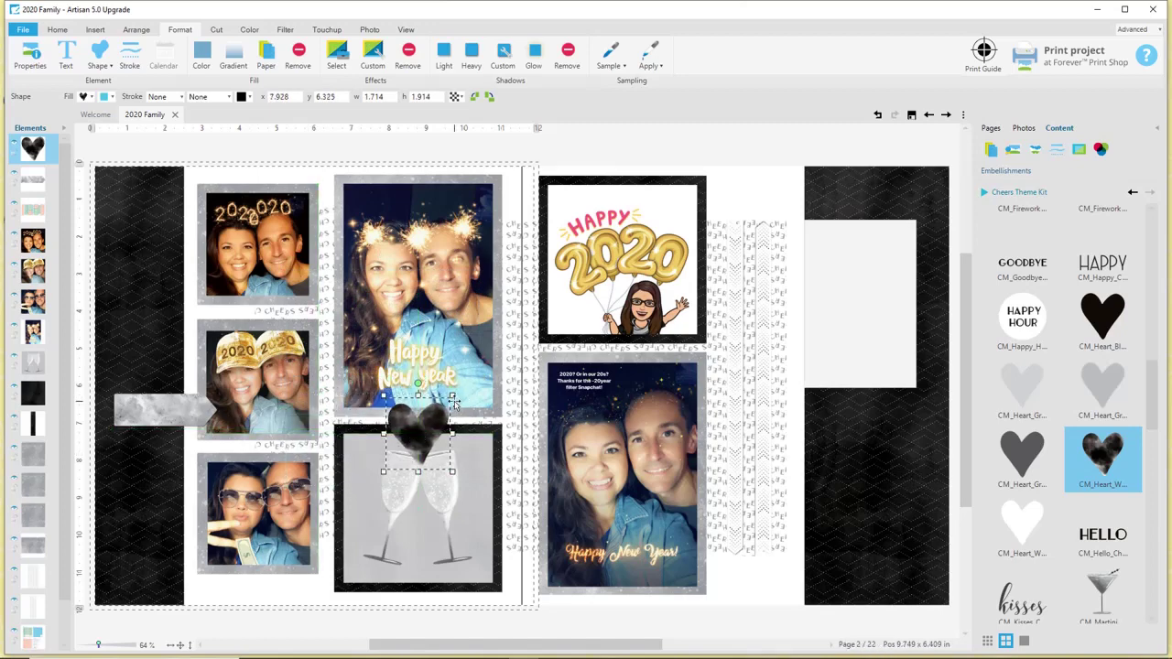
left_click_drag(452, 395, 426, 418)
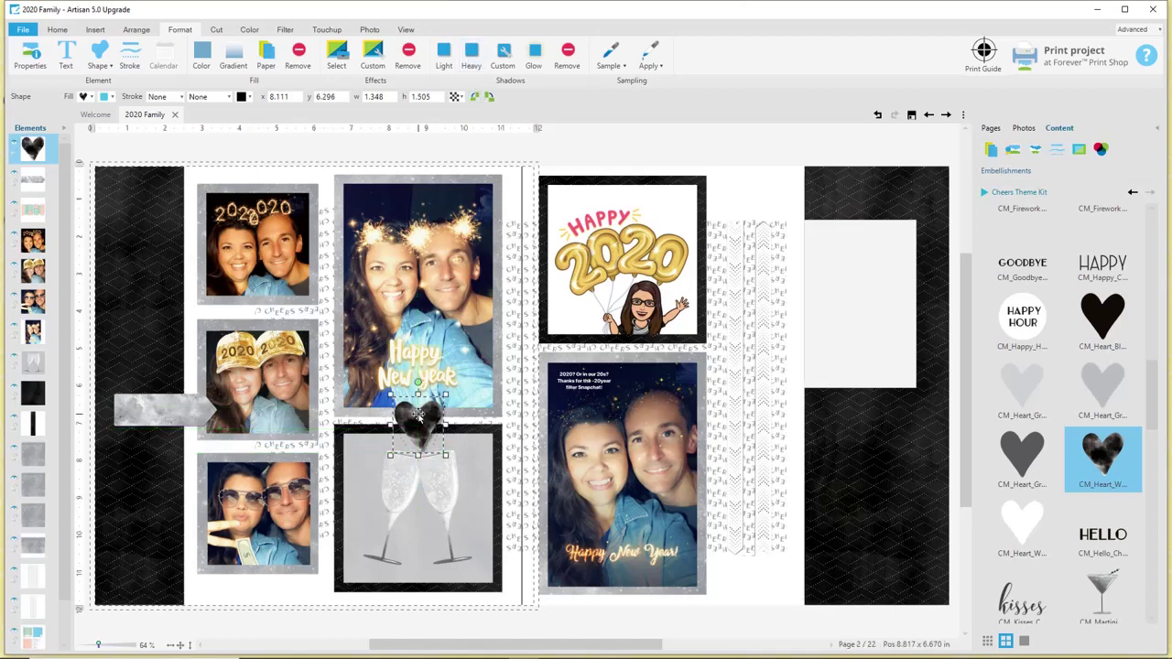
left_click(529, 154)
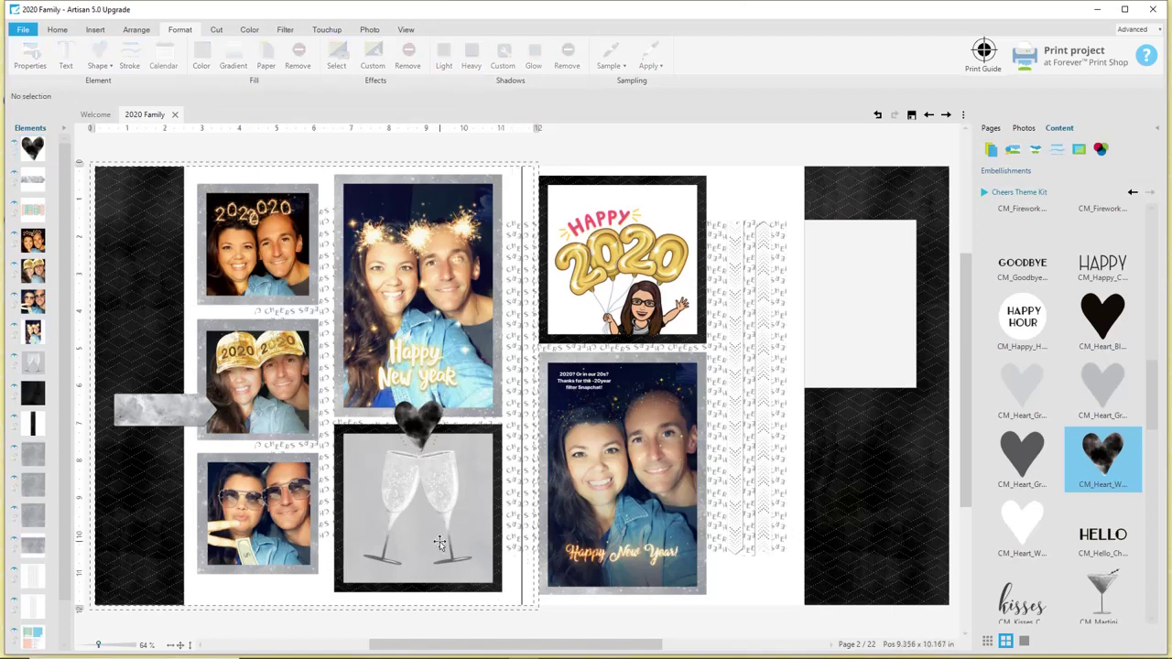
left_click(753, 393)
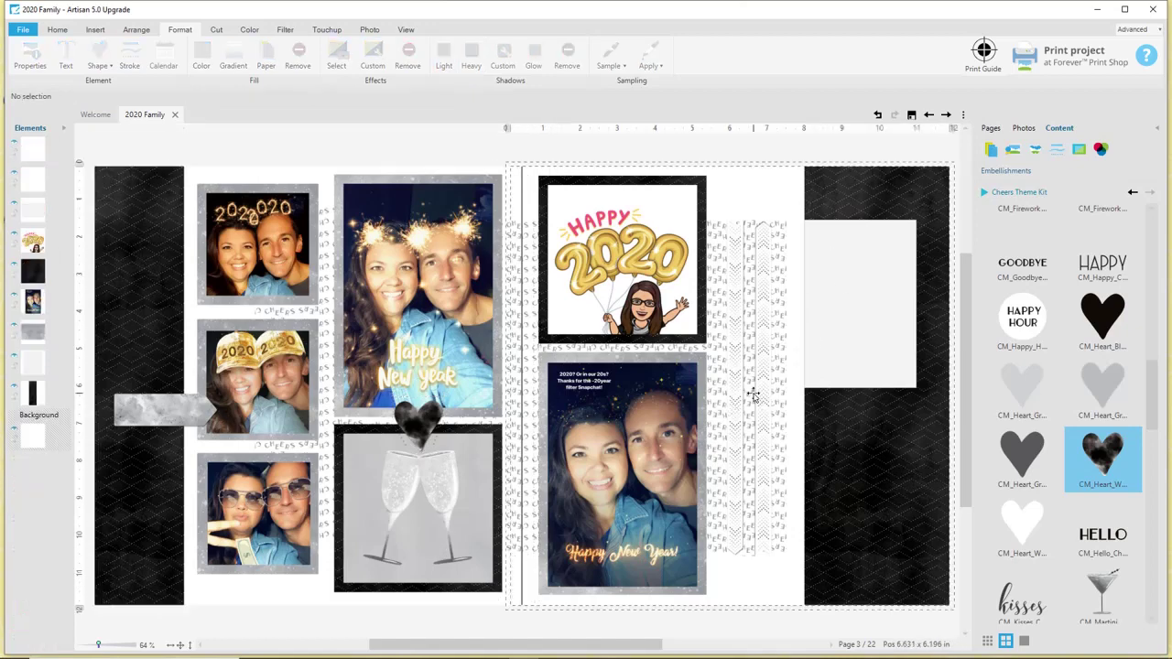
left_click(911, 116)
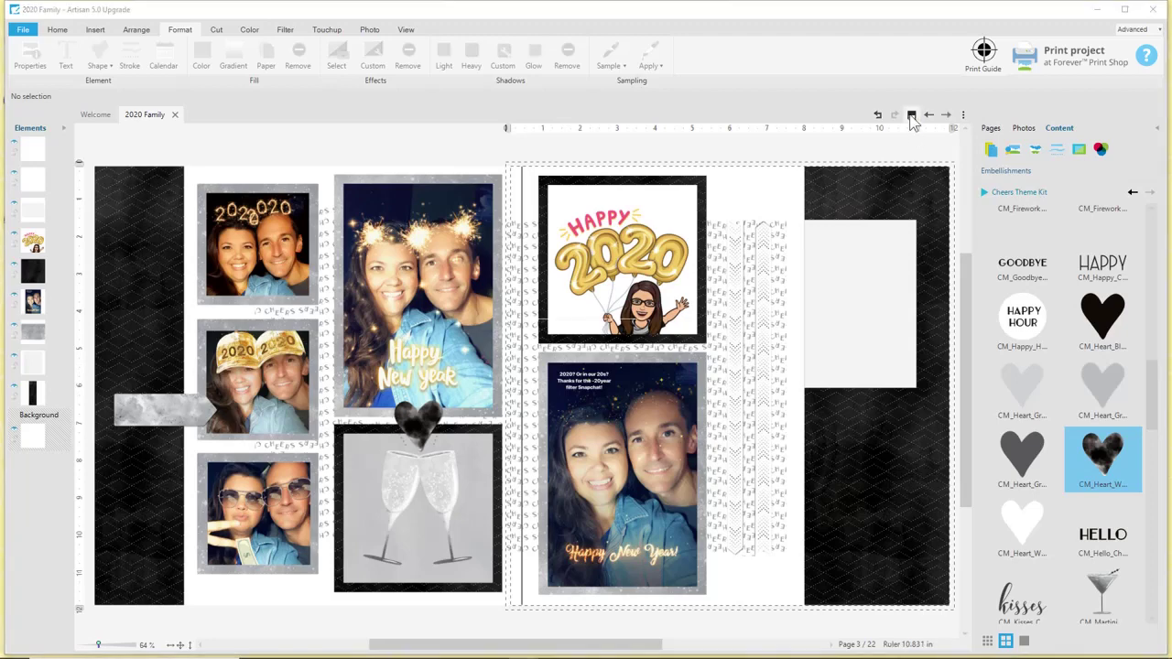